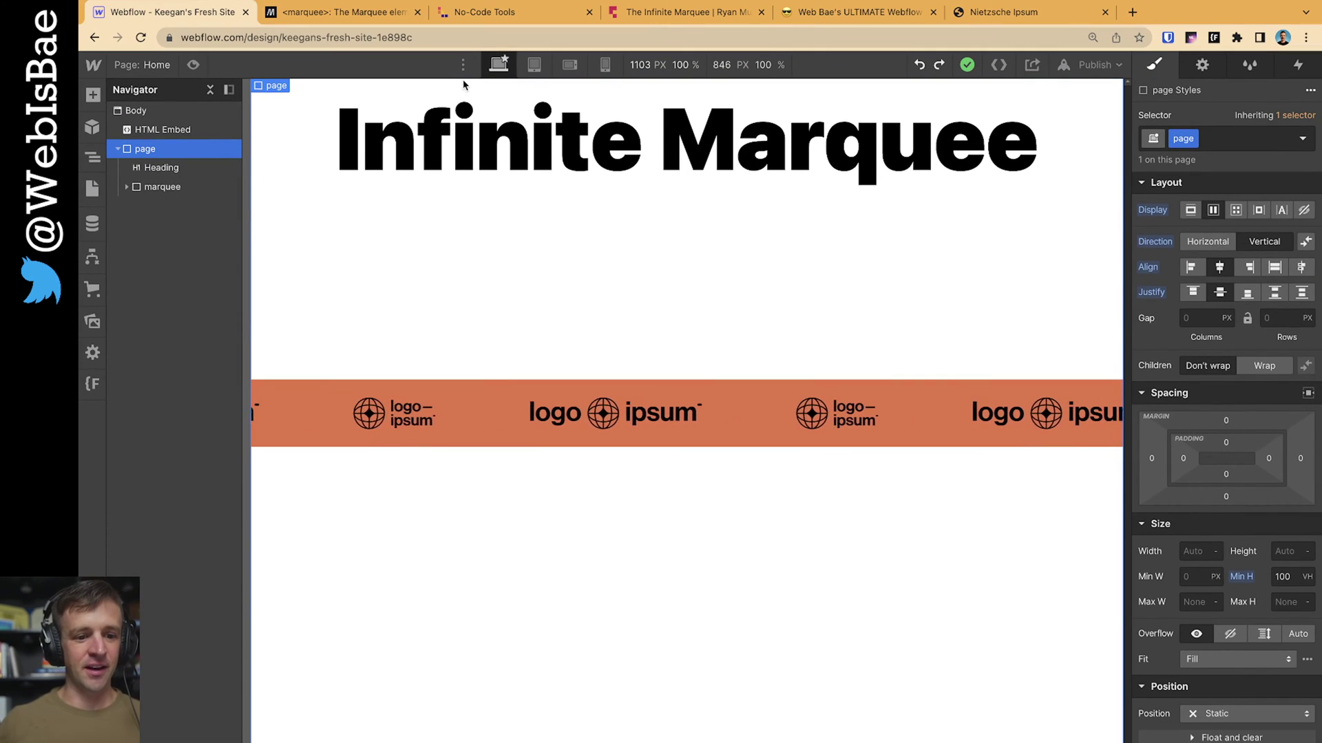
Preview the running marquee, narrowing the page and stretching it back to desktop width
click(193, 64)
drag(1141, 411, 900, 423)
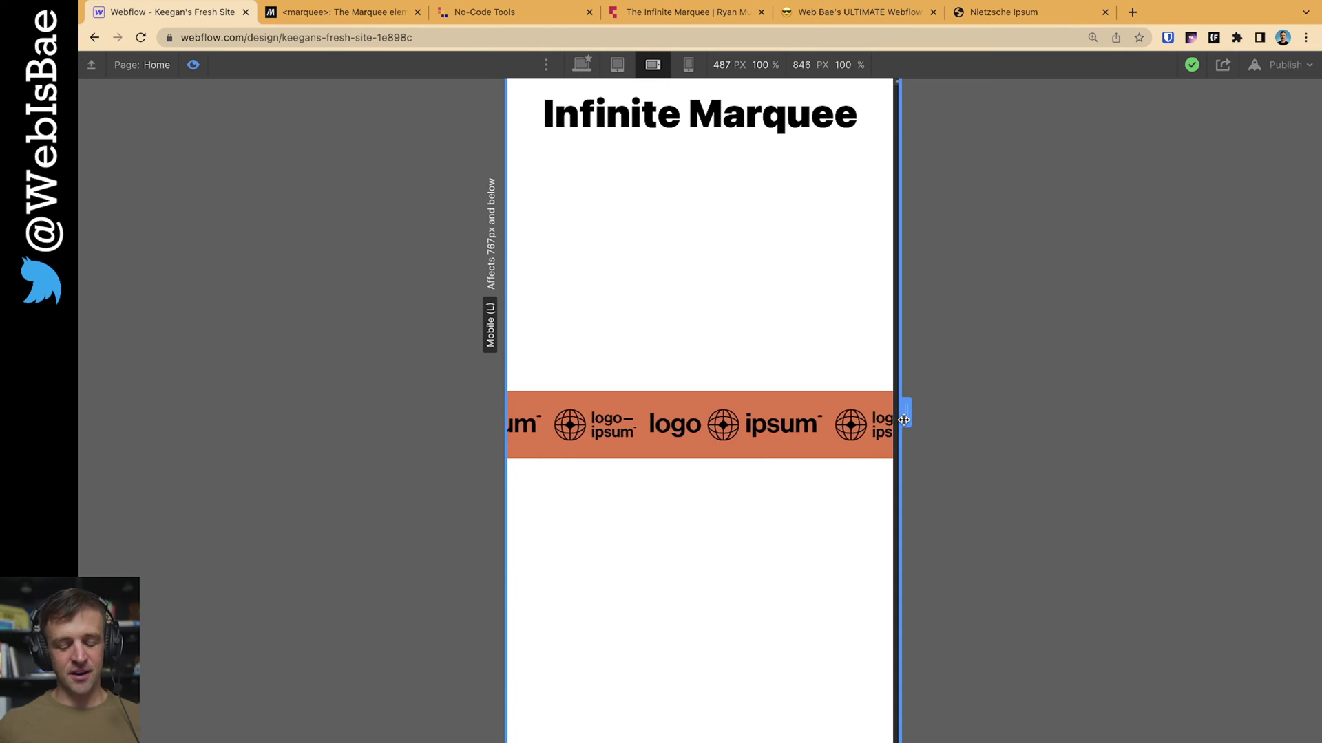
drag(904, 420, 1198, 412)
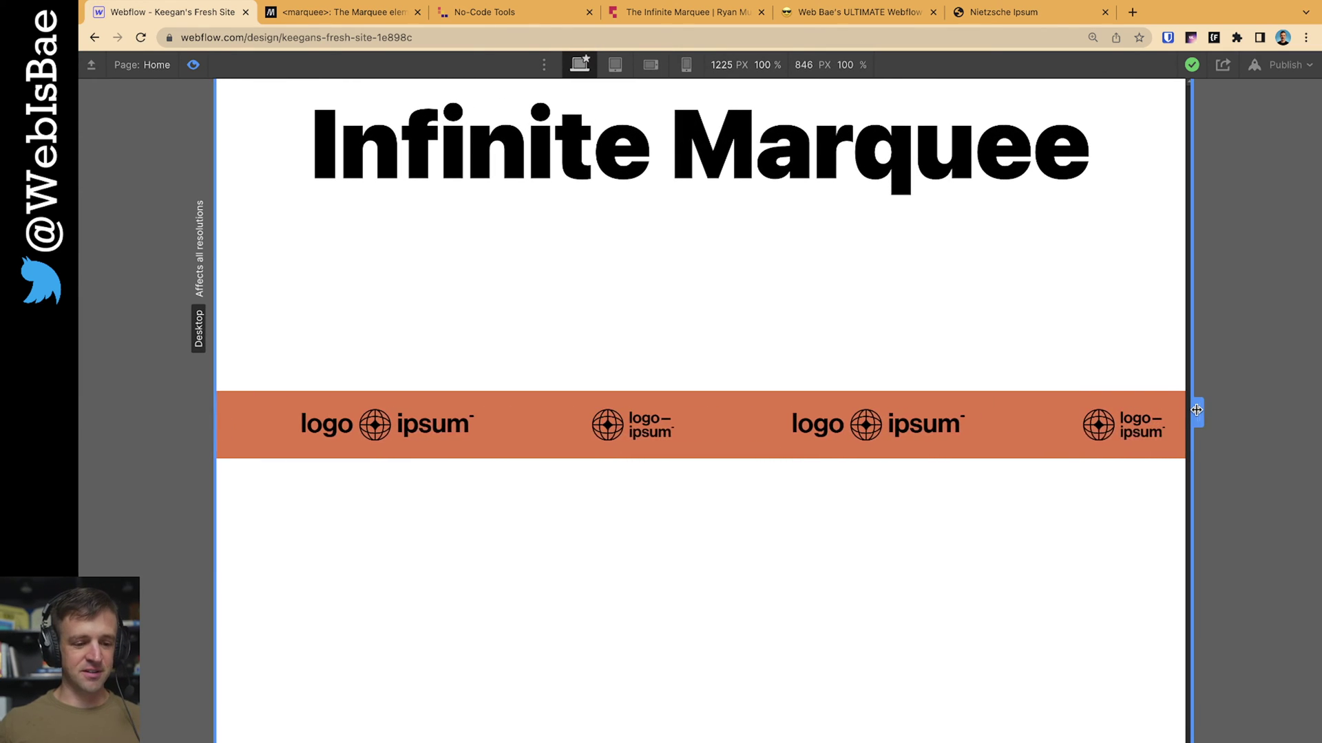
click(193, 64)
Read MDN's marquee reference and deprecation warning, scroll to its examples, then visit No-Code Tools
click(343, 14)
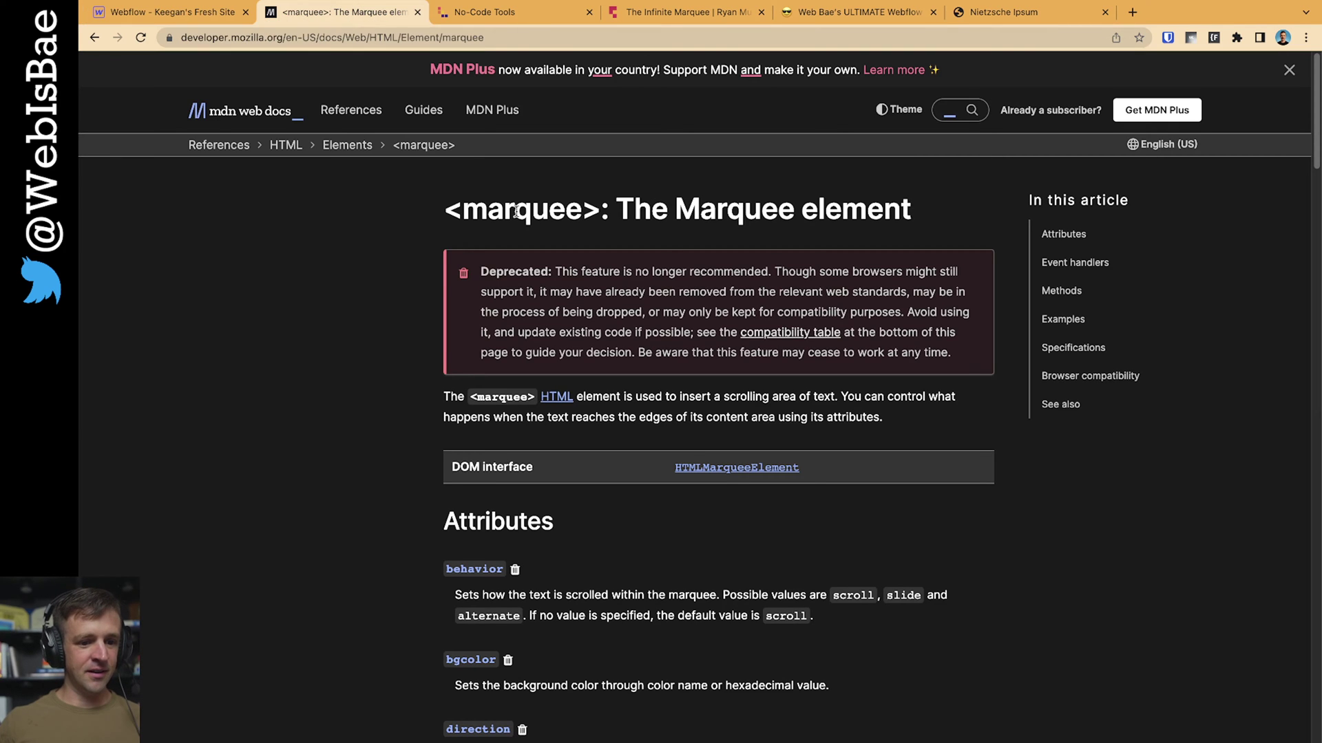
drag(498, 212, 824, 212)
drag(482, 271, 661, 315)
click(661, 315)
scroll(674, 317, down, 15)
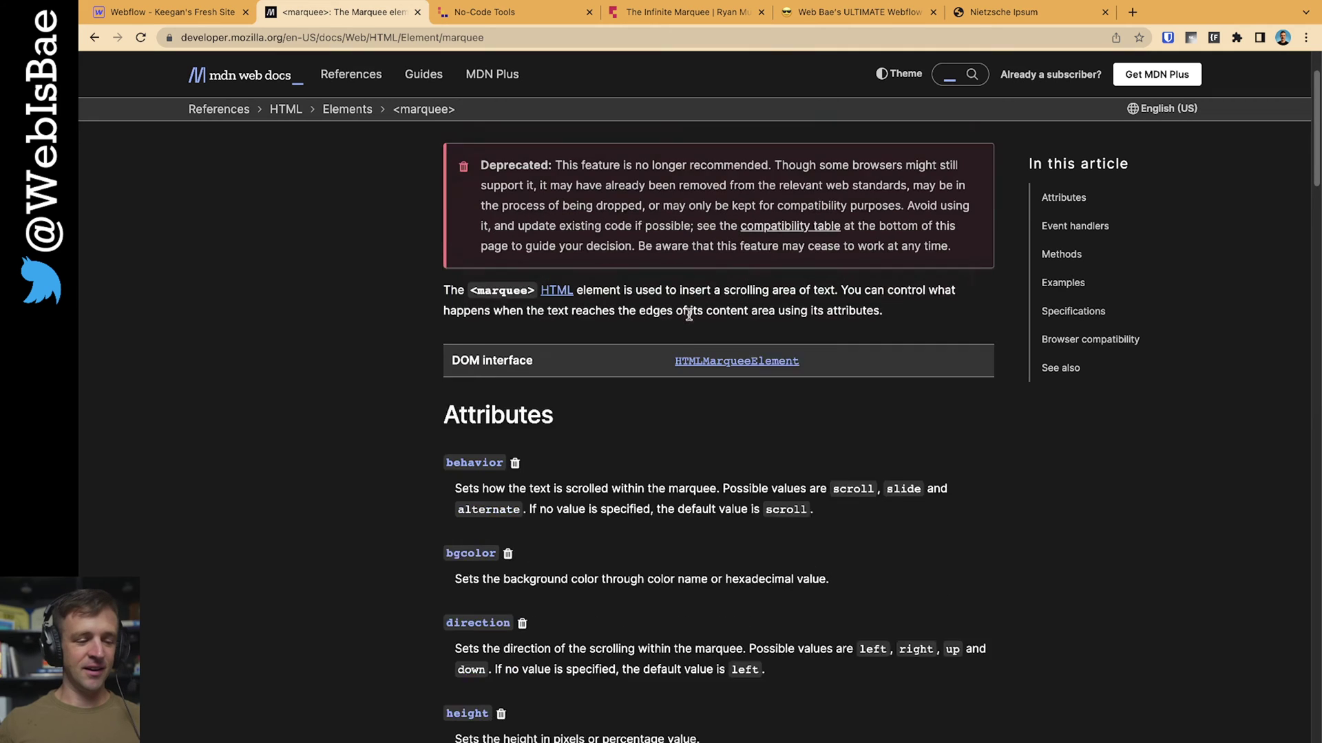
scroll(691, 318, down, 15)
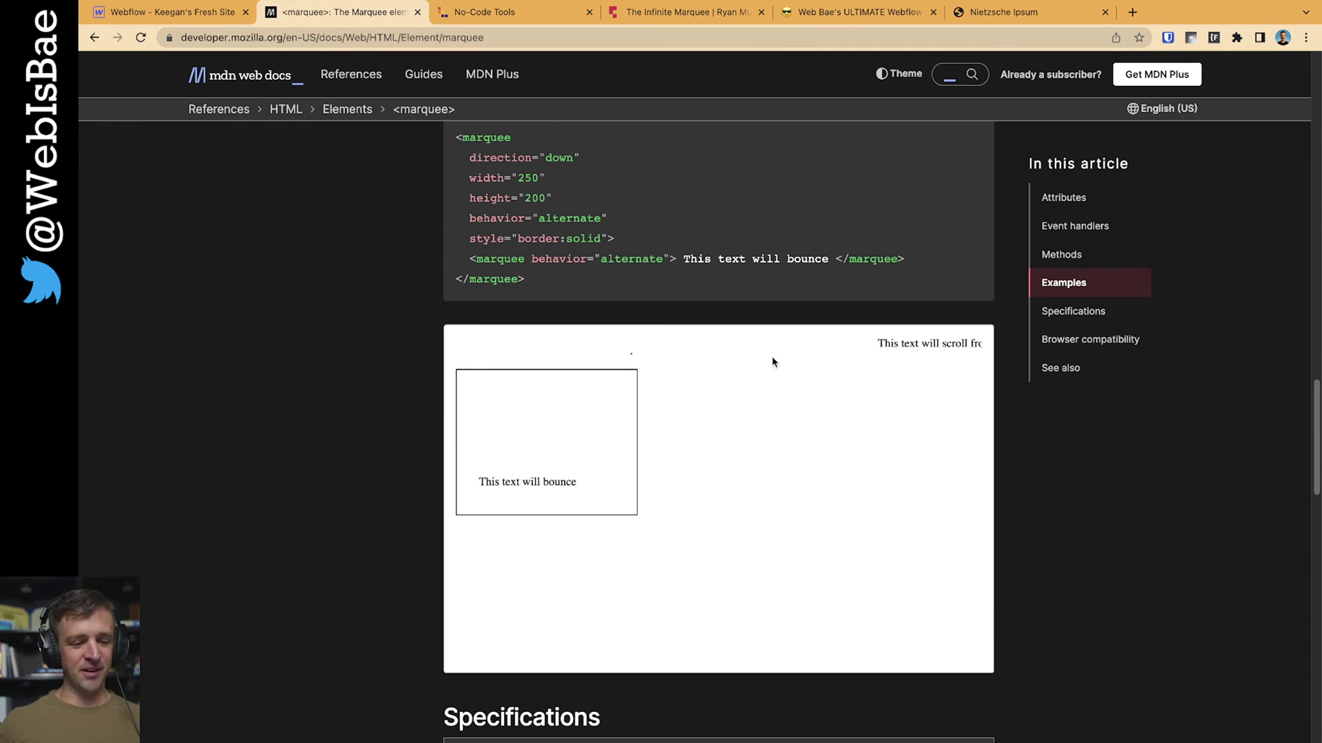
scroll(771, 358, down, 1)
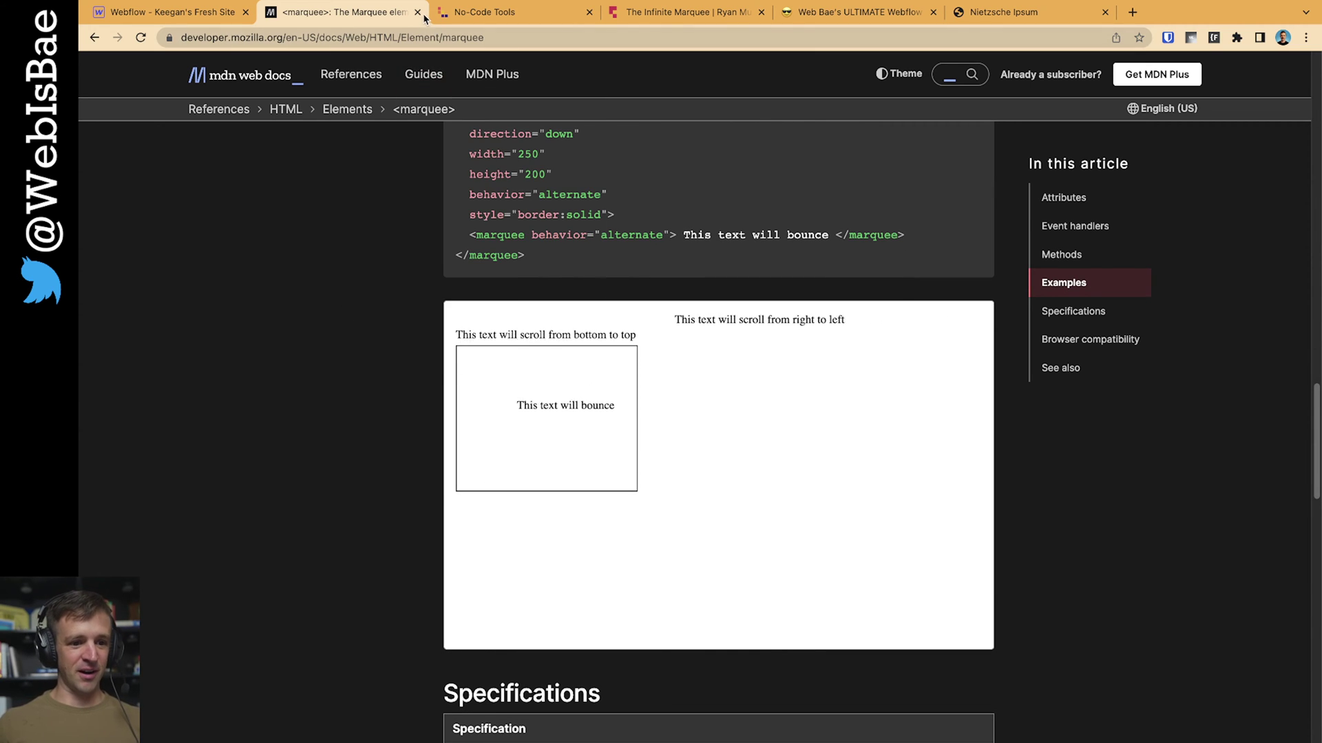
click(479, 12)
drag(650, 148, 534, 147)
Open Web Bae's Scrolling Marquee tool page and scroll through its documentation
click(543, 149)
click(614, 521)
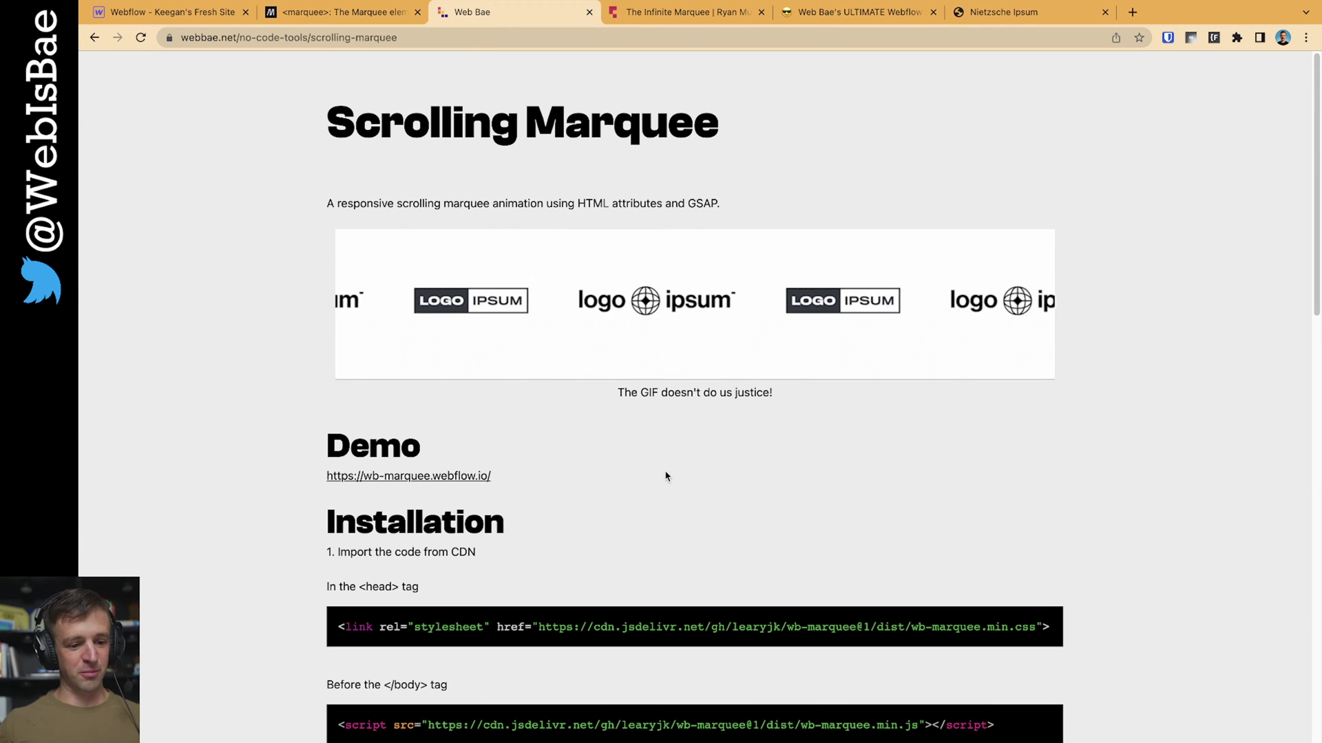
scroll(975, 455, down, 1)
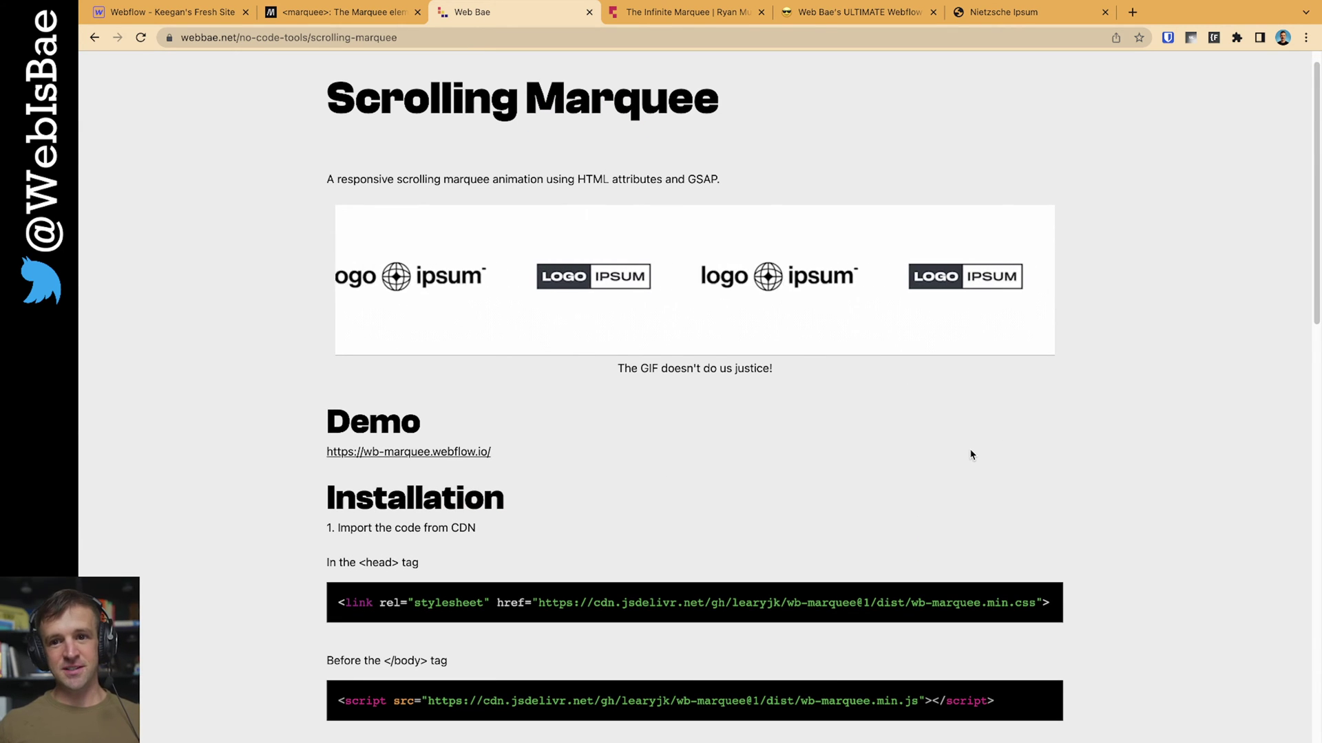
scroll(964, 453, down, 5)
scroll(931, 455, down, 5)
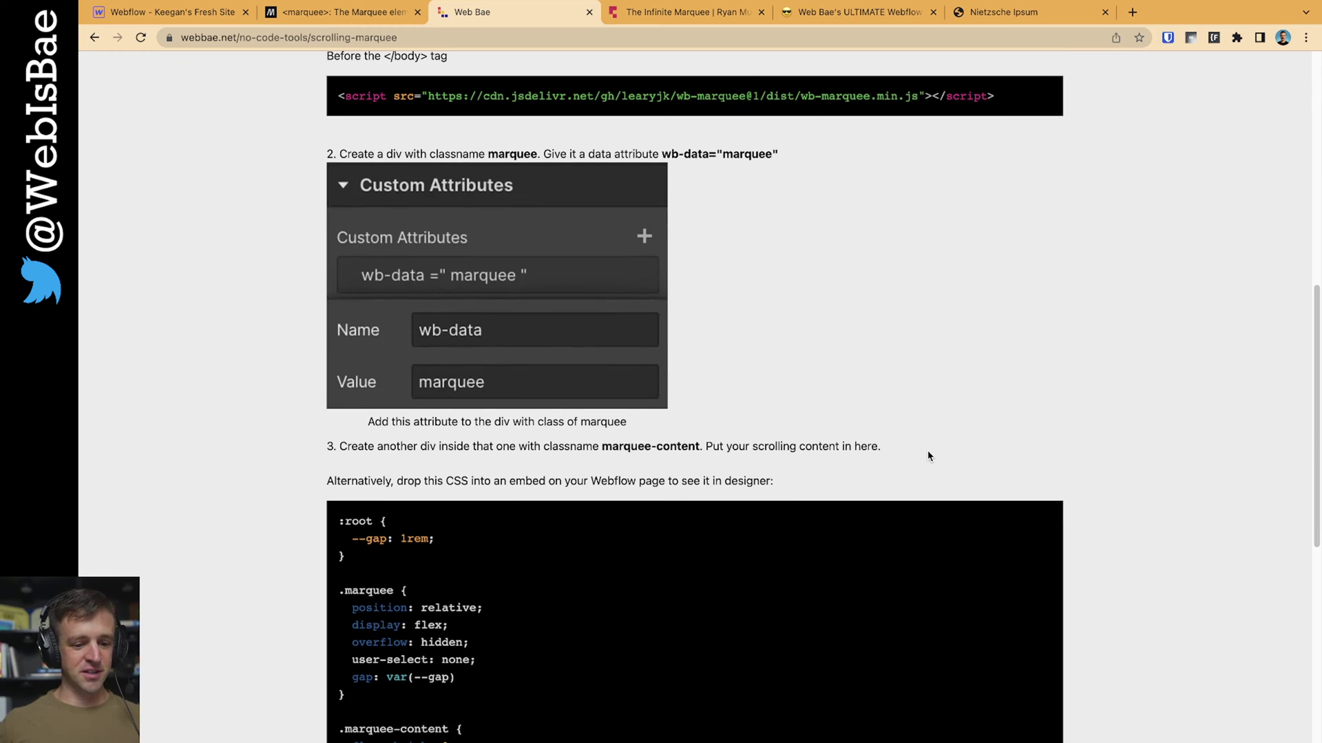
scroll(925, 392, down, 2)
scroll(922, 393, up, 15)
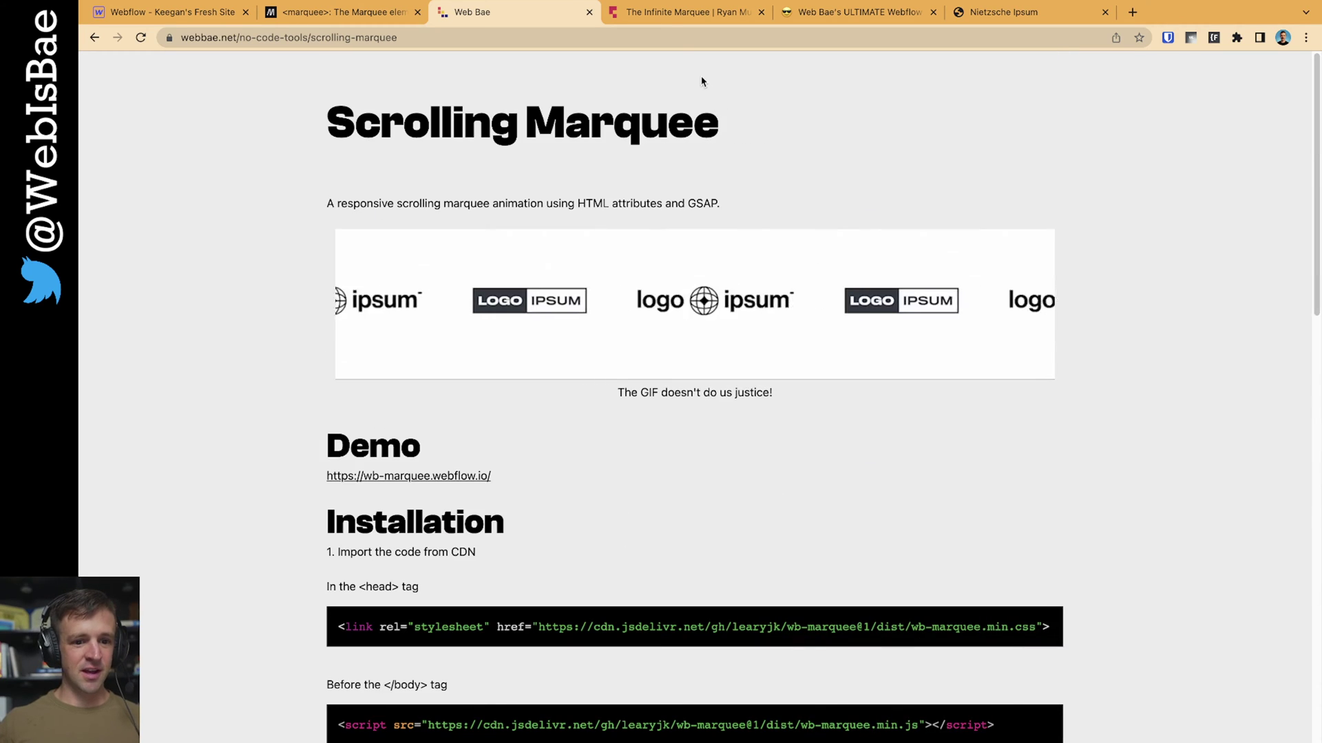
Skim The Infinite Marquee article, then bring up the Notion 'Scrolling Marquee HTML/CSS Only' note
click(678, 12)
drag(544, 94, 653, 93)
click(620, 132)
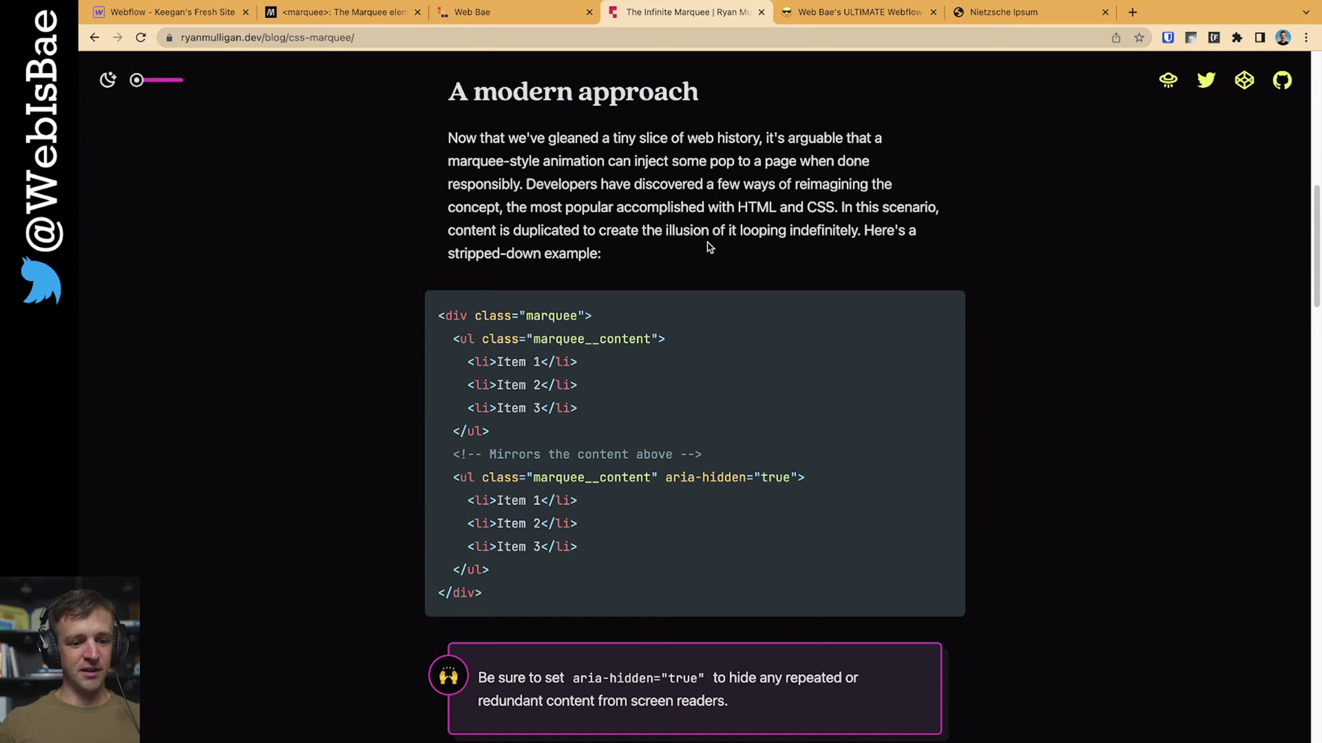
scroll(709, 248, down, 2)
scroll(710, 252, down, 11)
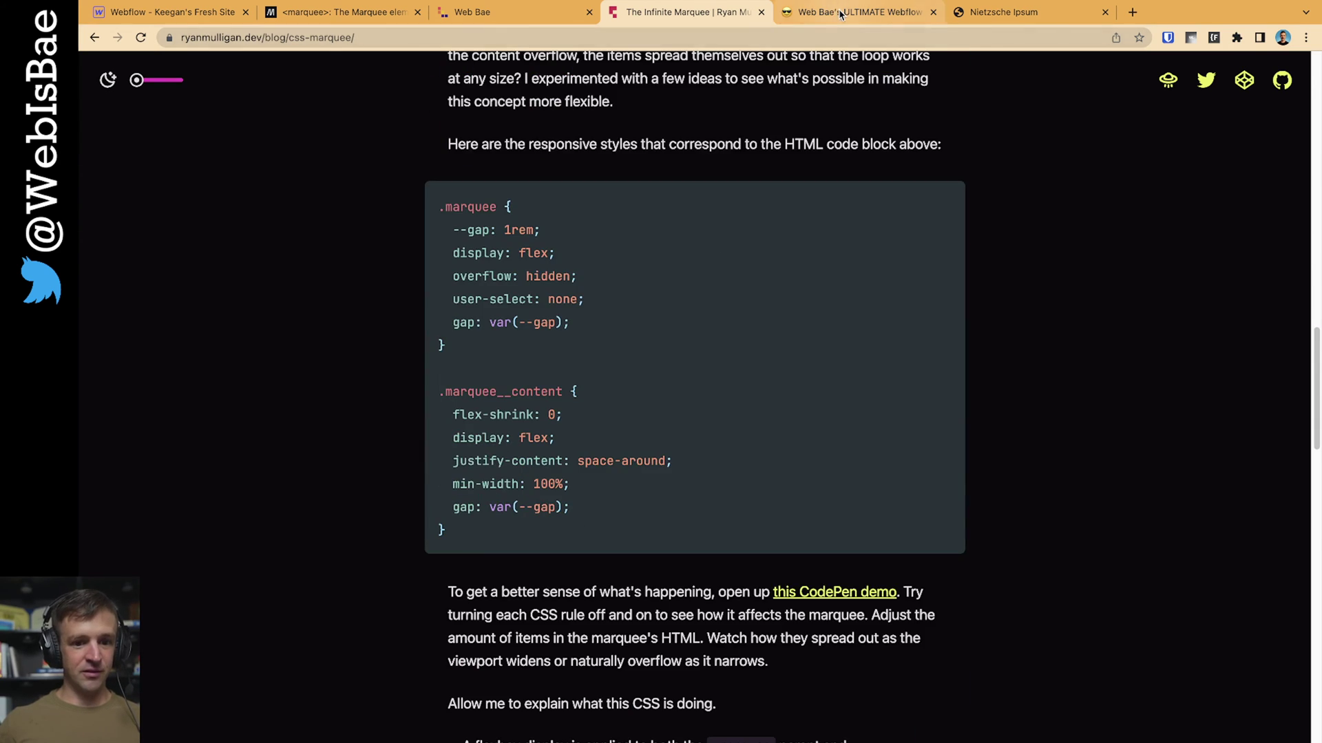
click(840, 13)
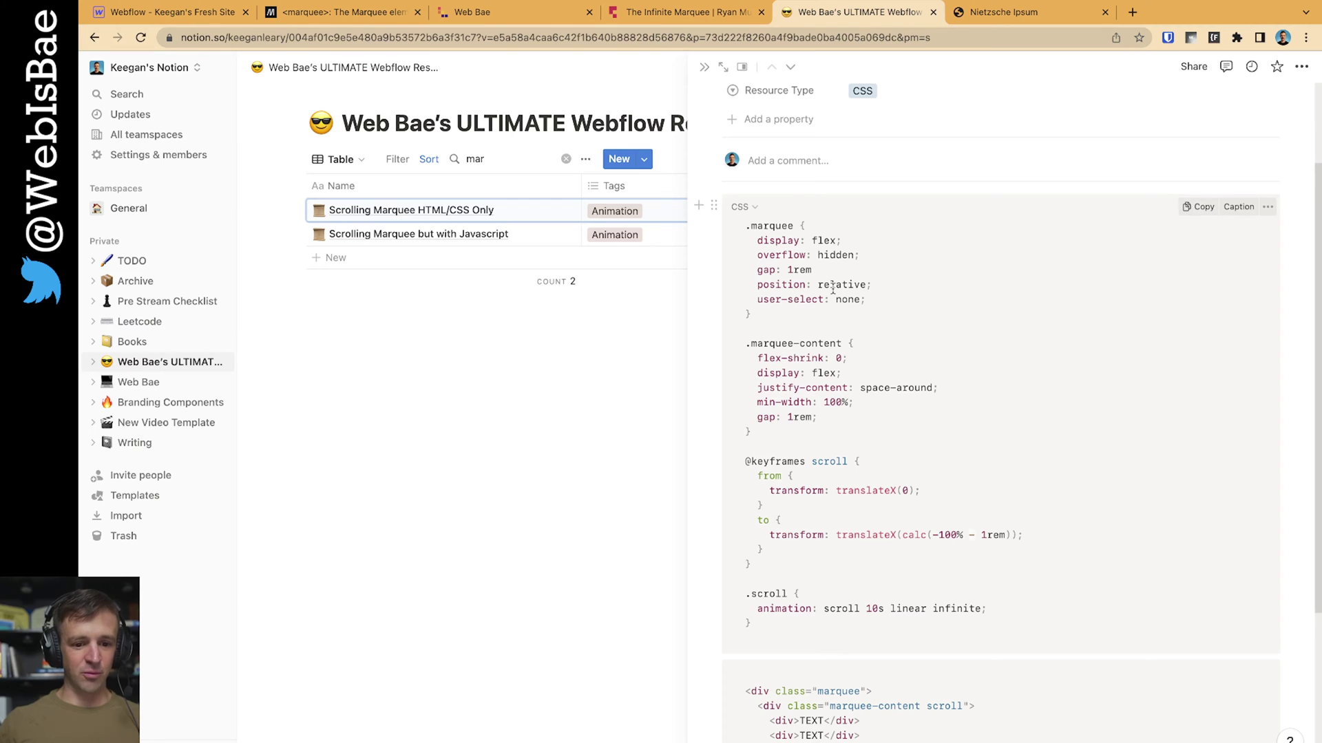
scroll(835, 310, up, 2)
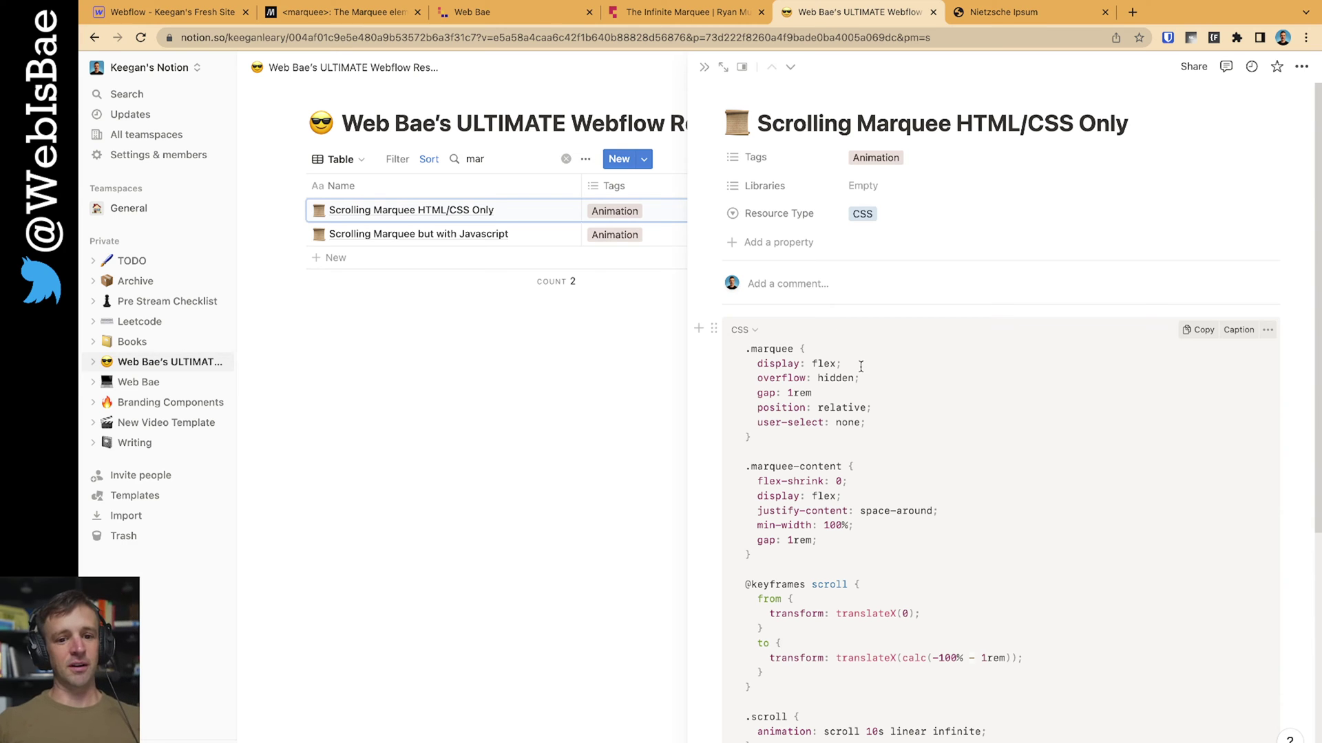
Delete the old marquee element and the HTML Embed from the Webflow page
click(168, 13)
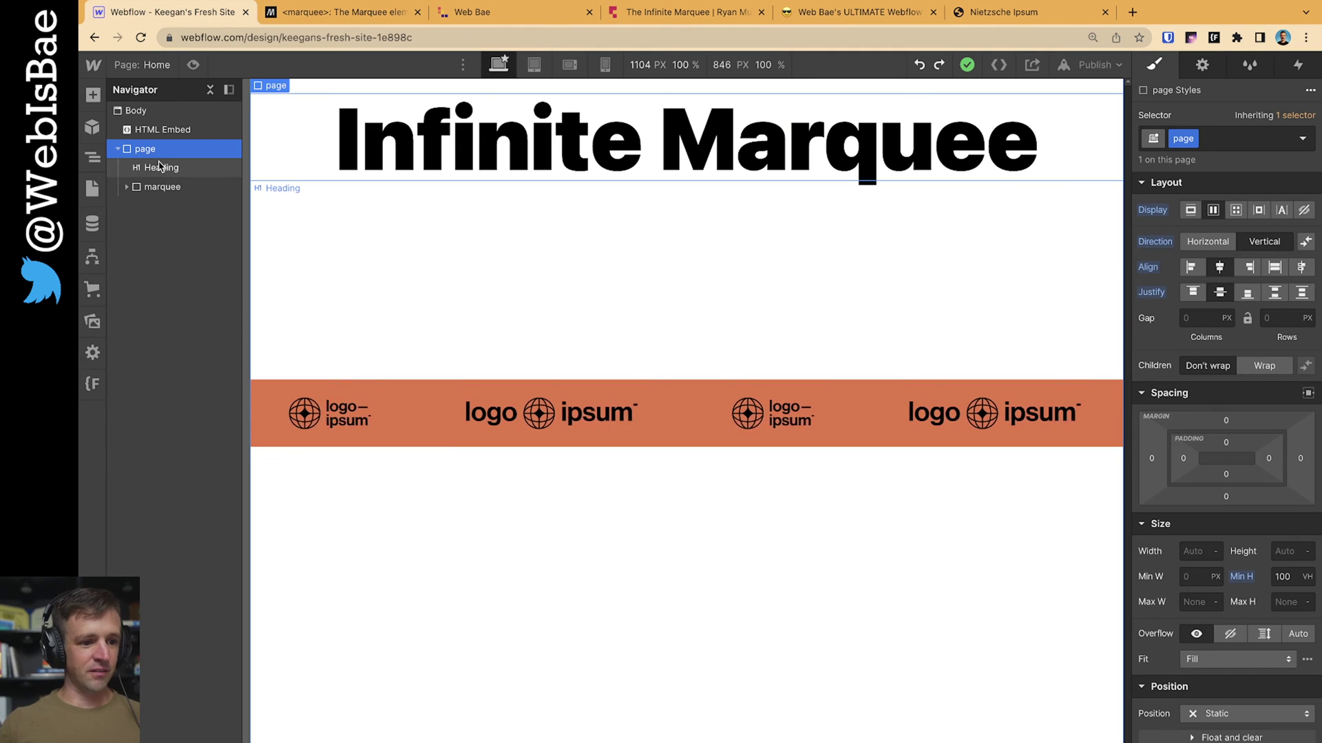
click(163, 187)
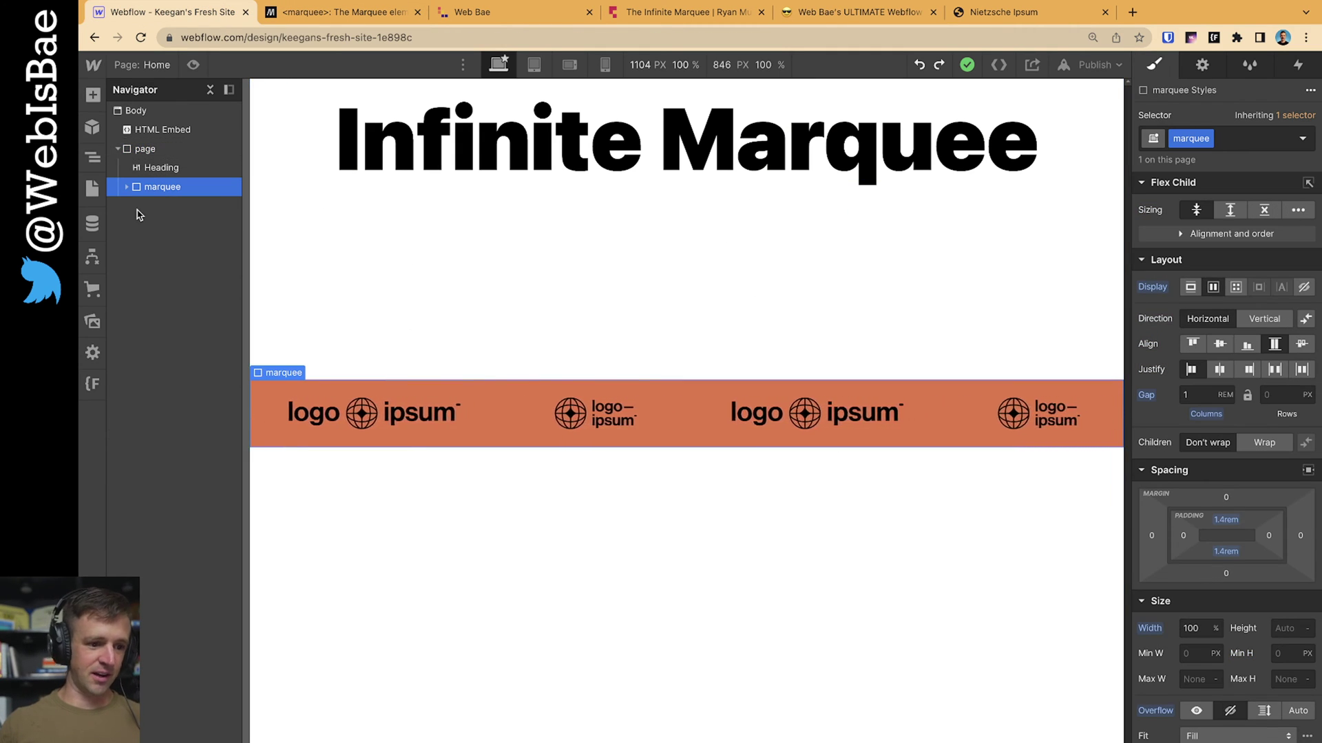
key(Delete)
click(190, 134)
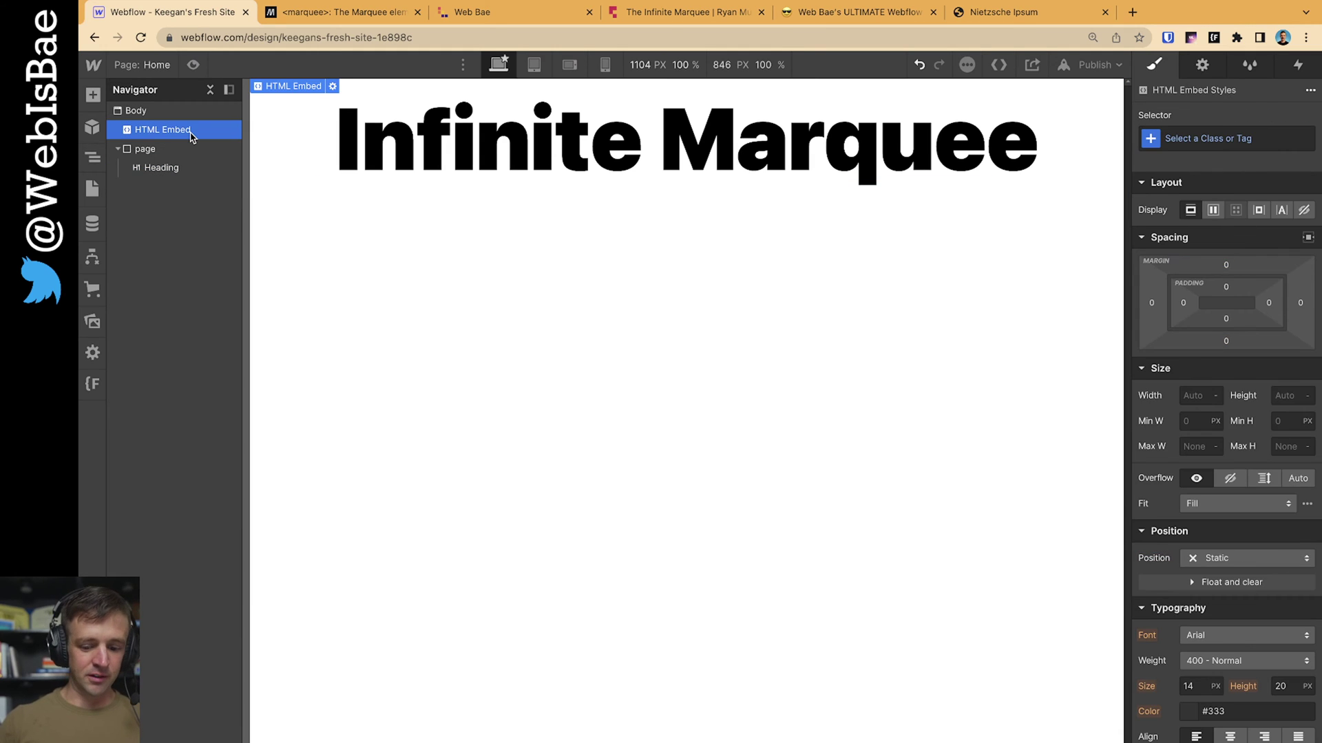
key(Delete)
Clean up and remove the unused classes in the Style Manager
click(1249, 66)
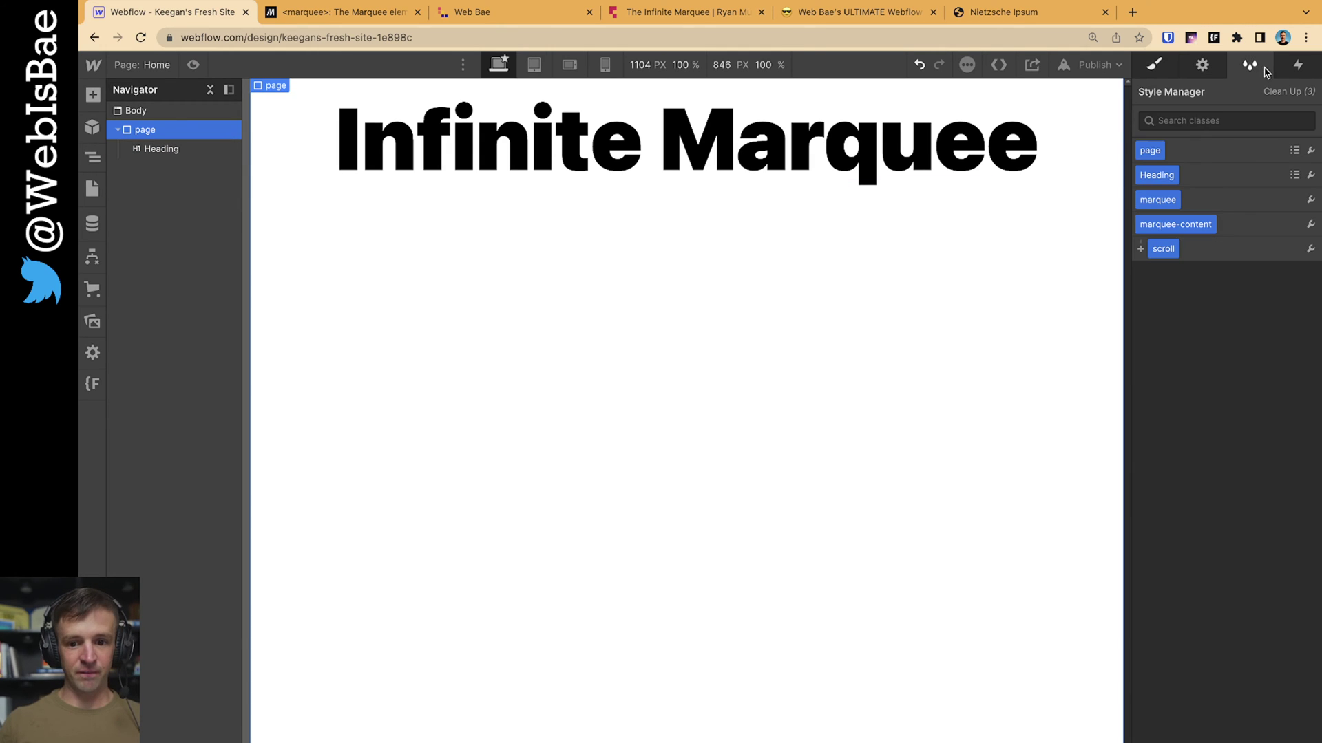
click(1292, 93)
click(1182, 269)
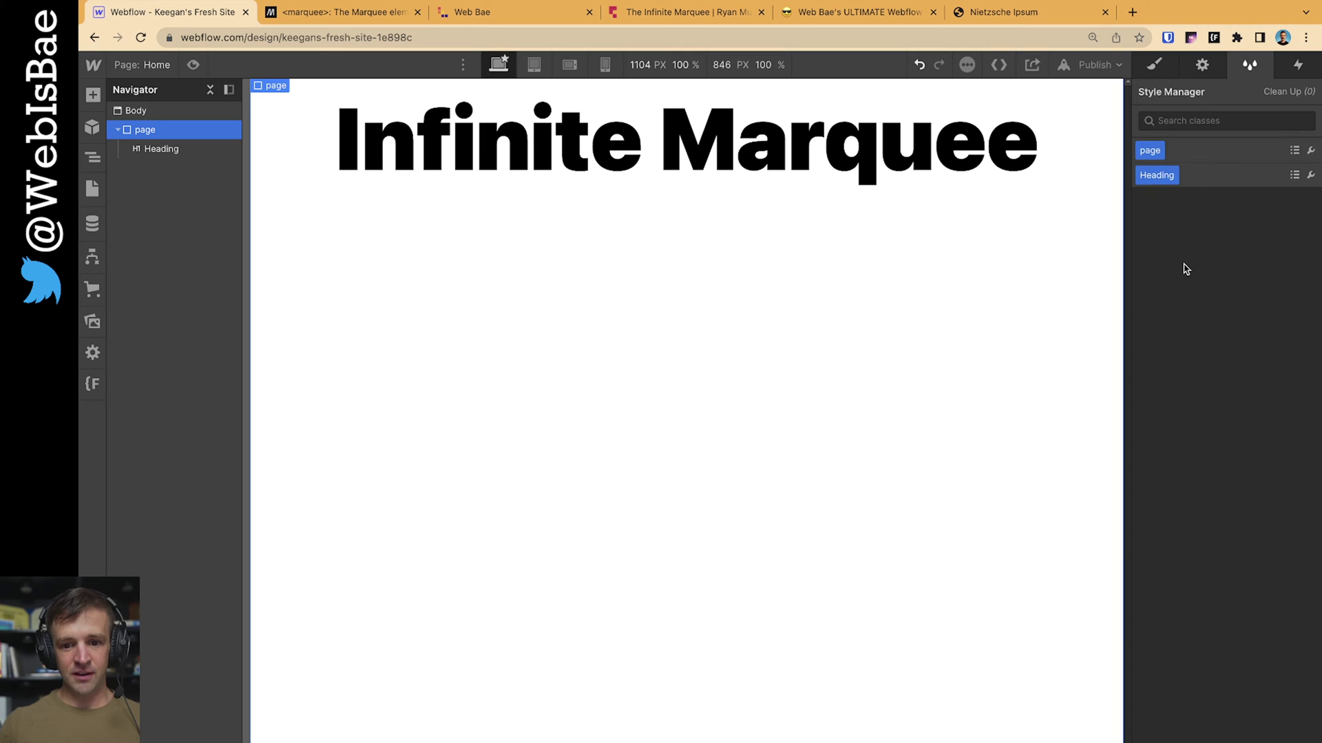
click(1157, 68)
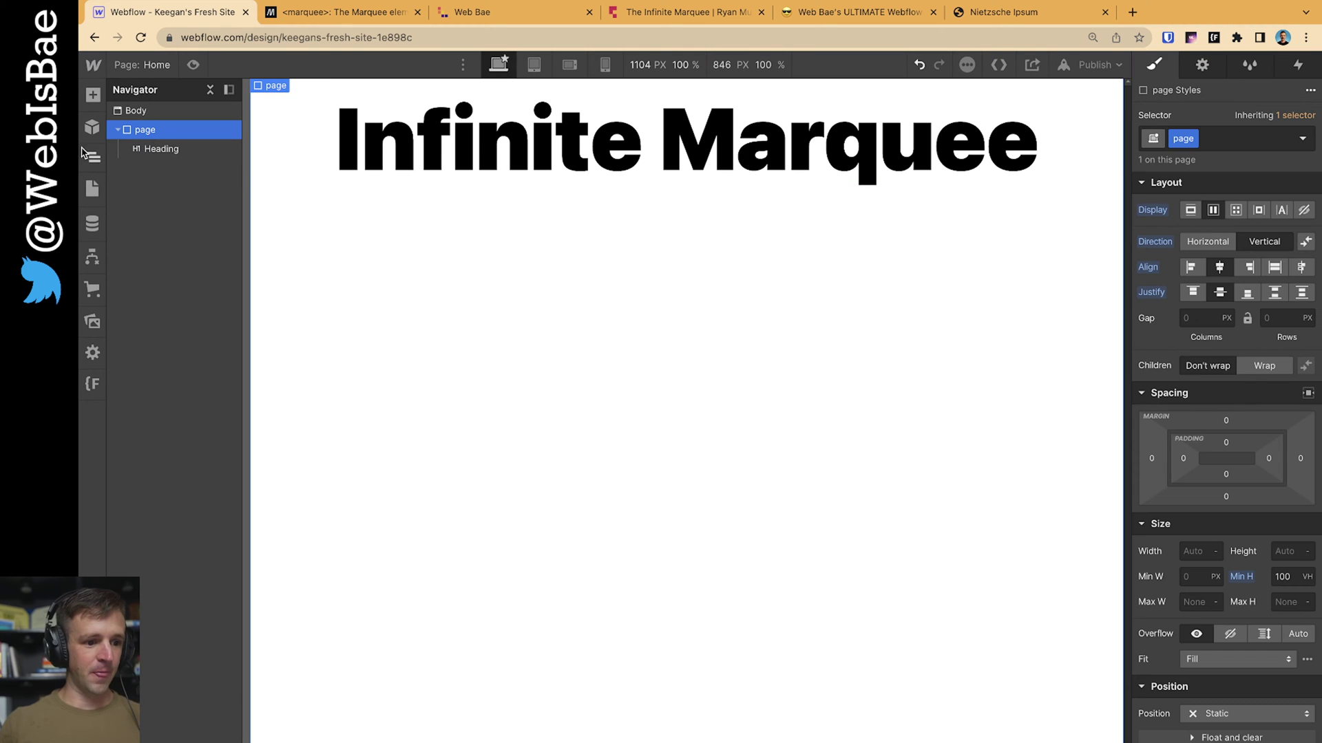
Add a div block under the heading and give it the class 'marquee'
key(a)
drag(143, 372, 148, 166)
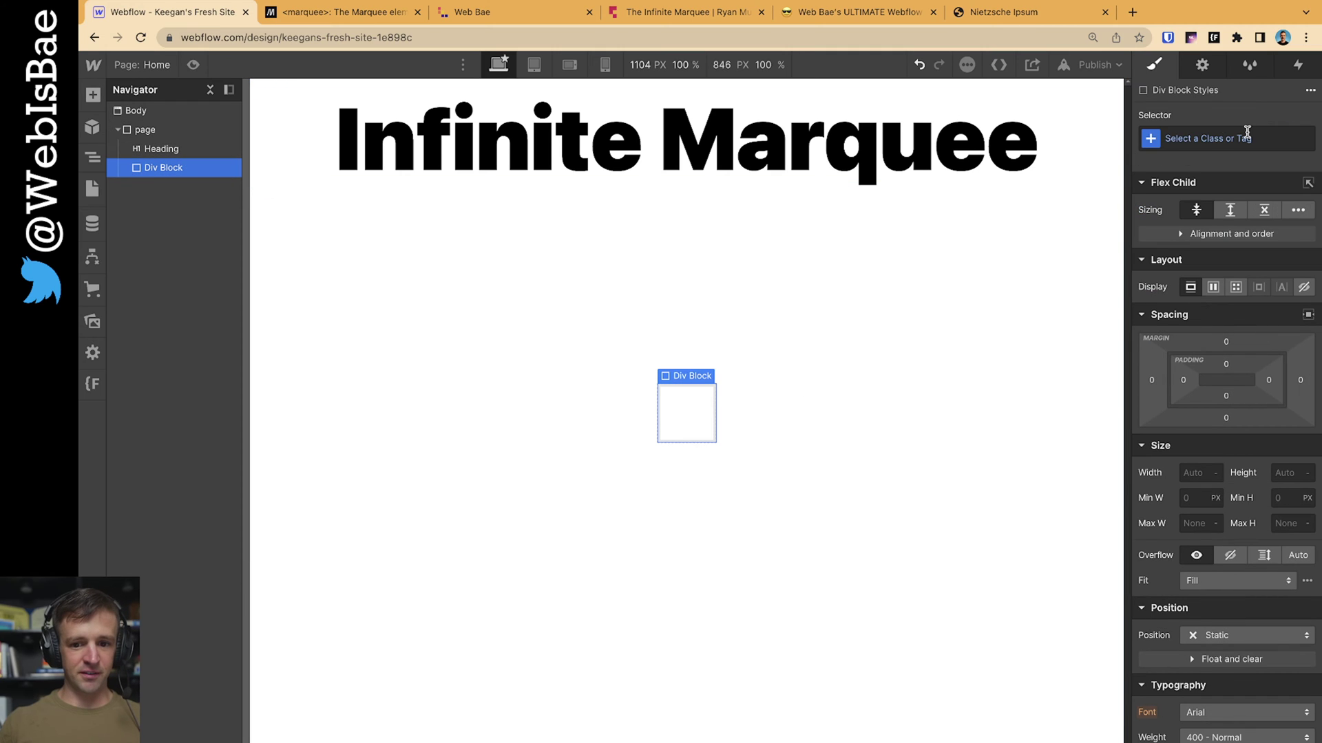
click(1247, 132)
text(marquee)
key(Return)
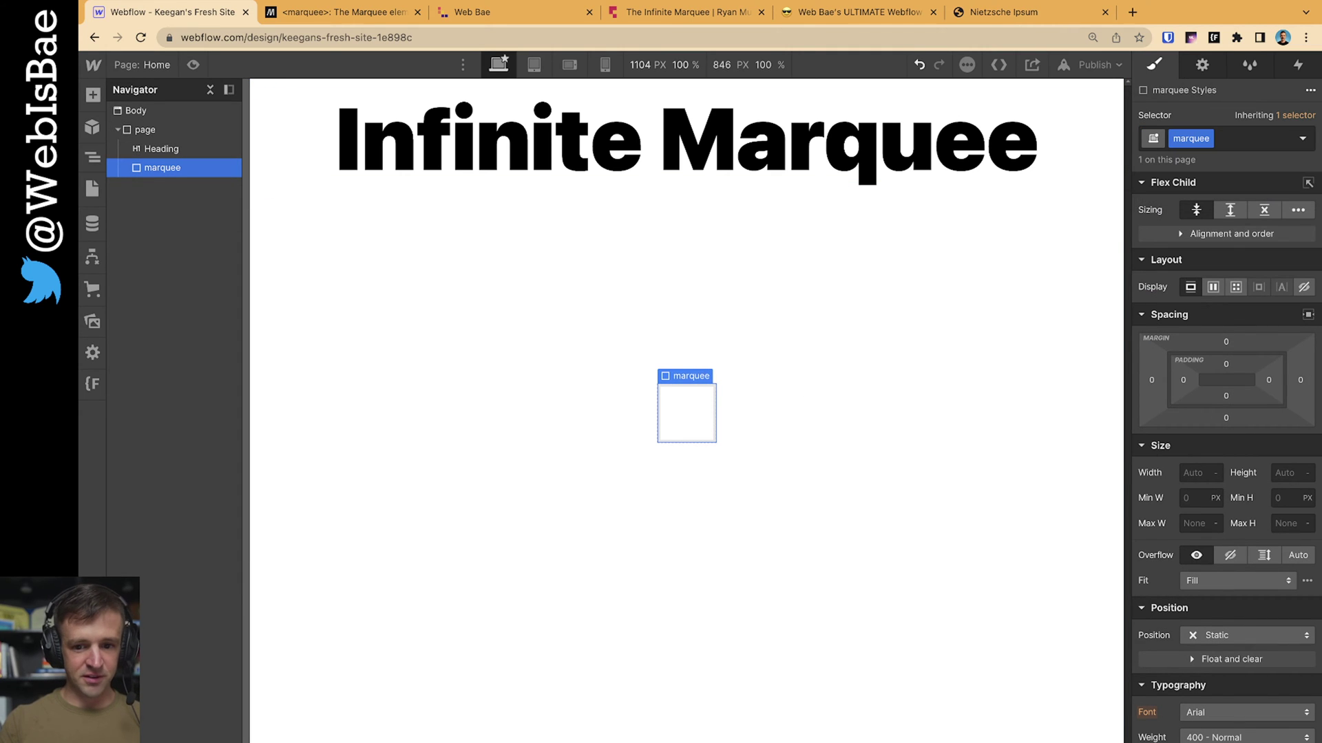
Nest a new div inside marquee and give it the class 'marquee-content'
key(a)
drag(116, 353, 164, 177)
click(1187, 136)
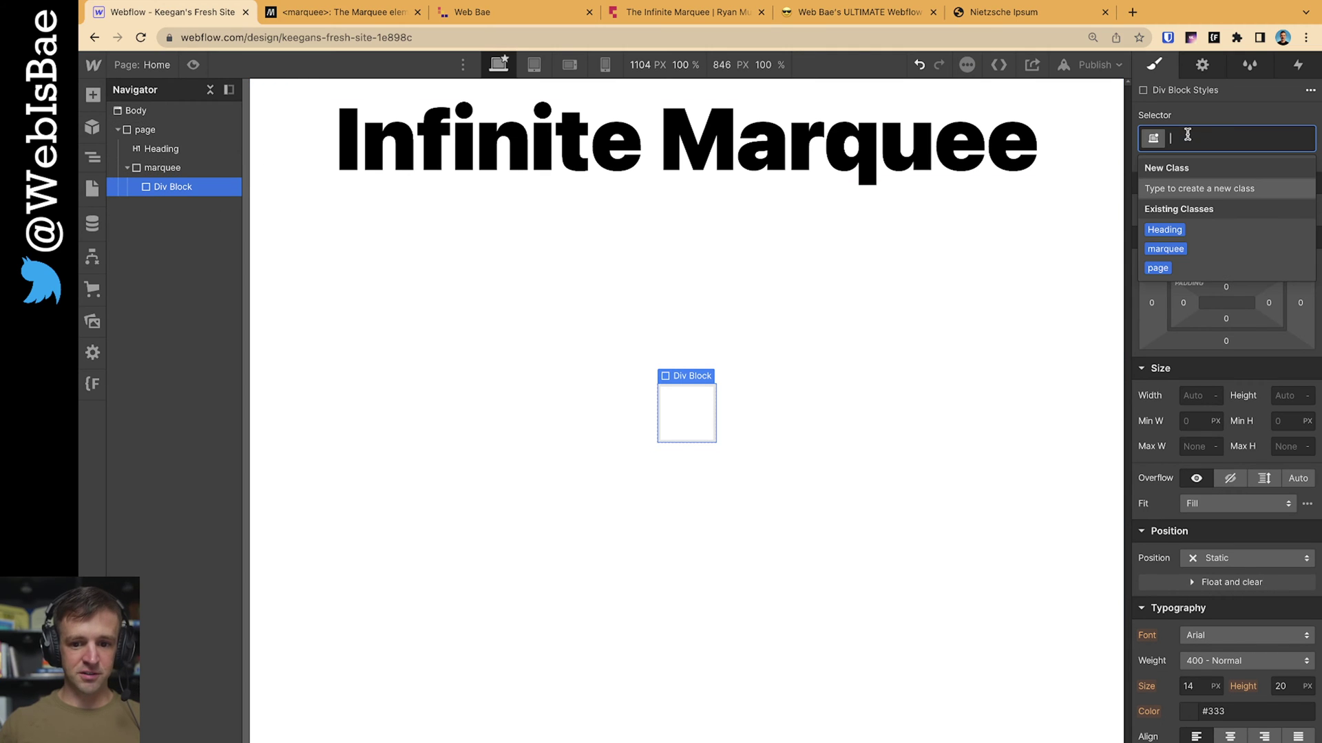
text(marquee-content)
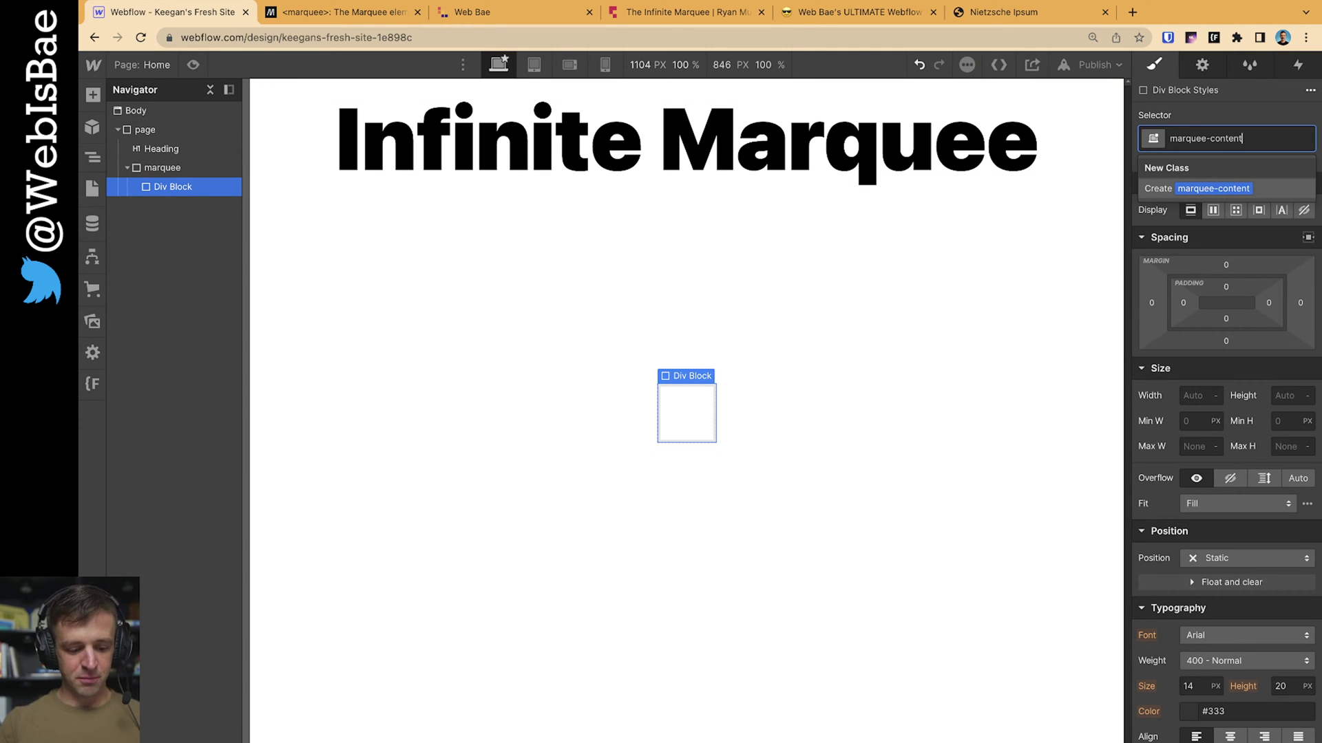
key(Return)
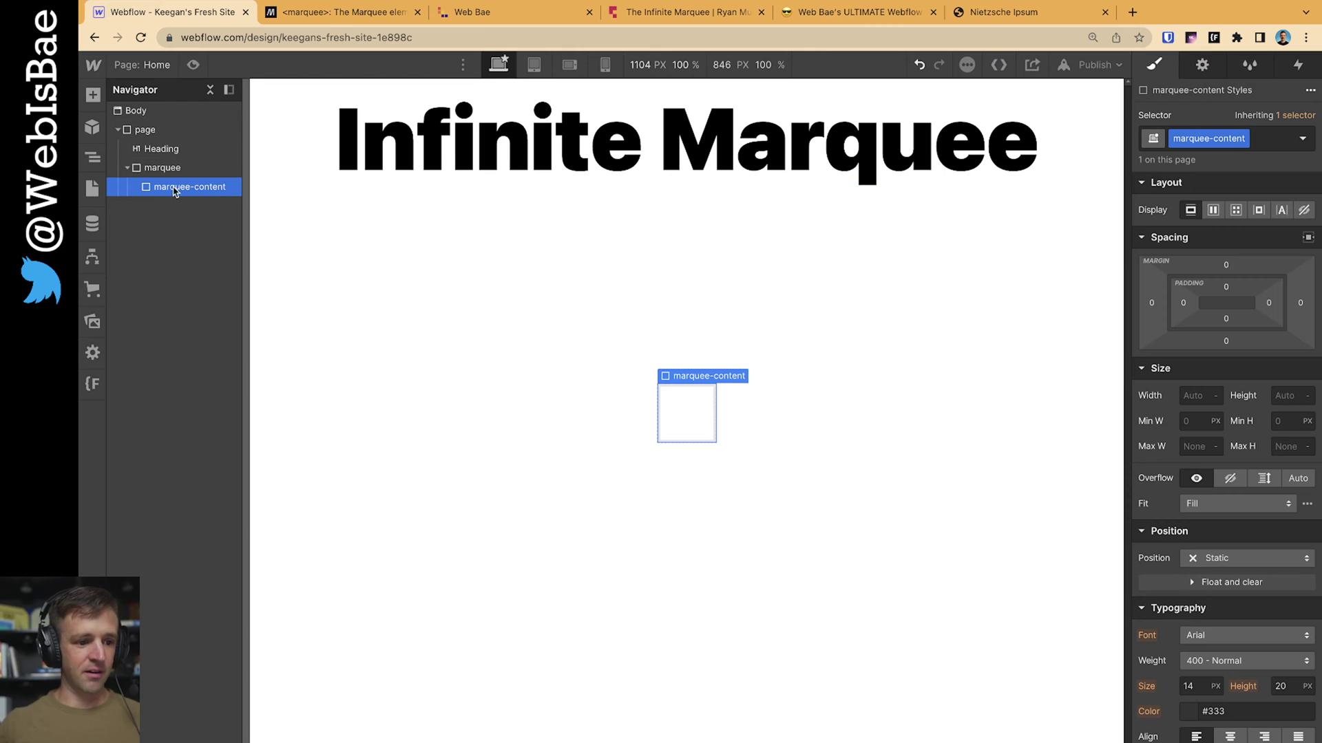
Place the round and wide logoipsum logos from Assets into marquee-content
click(92, 321)
drag(137, 248, 662, 408)
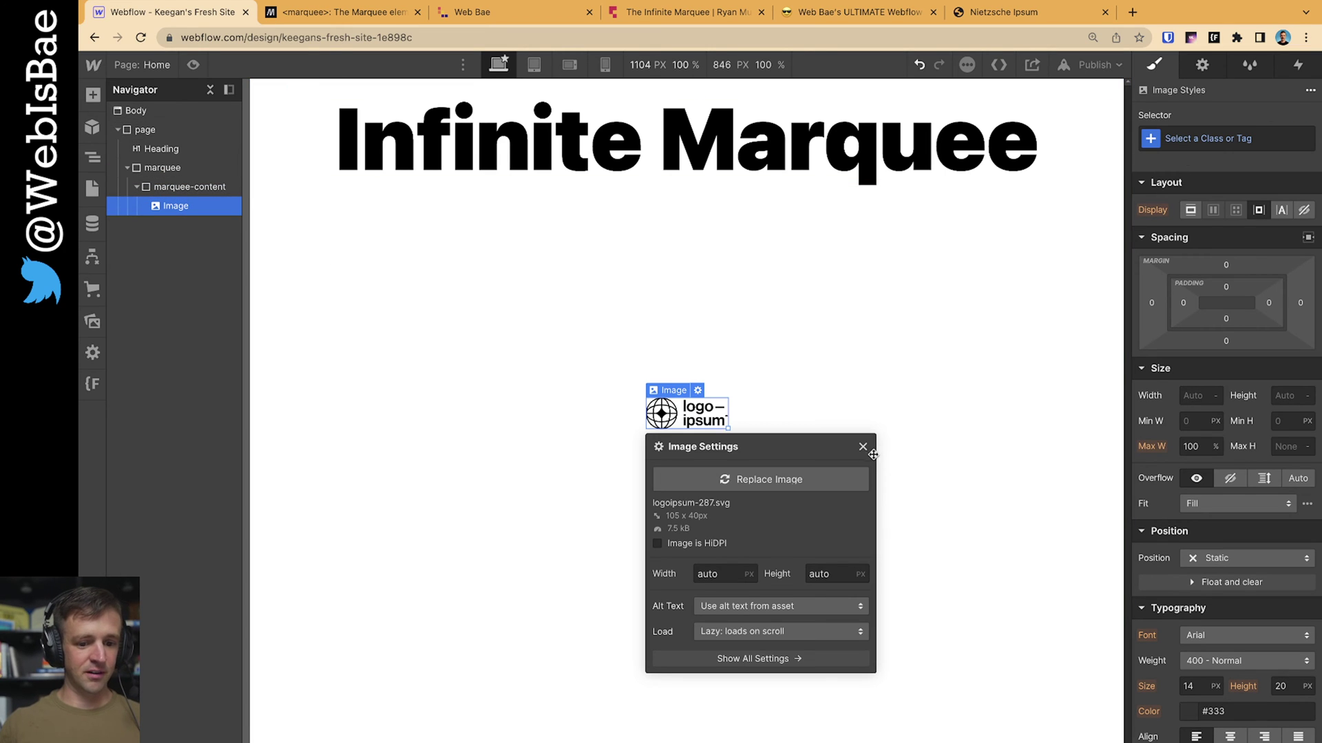
click(863, 446)
click(92, 321)
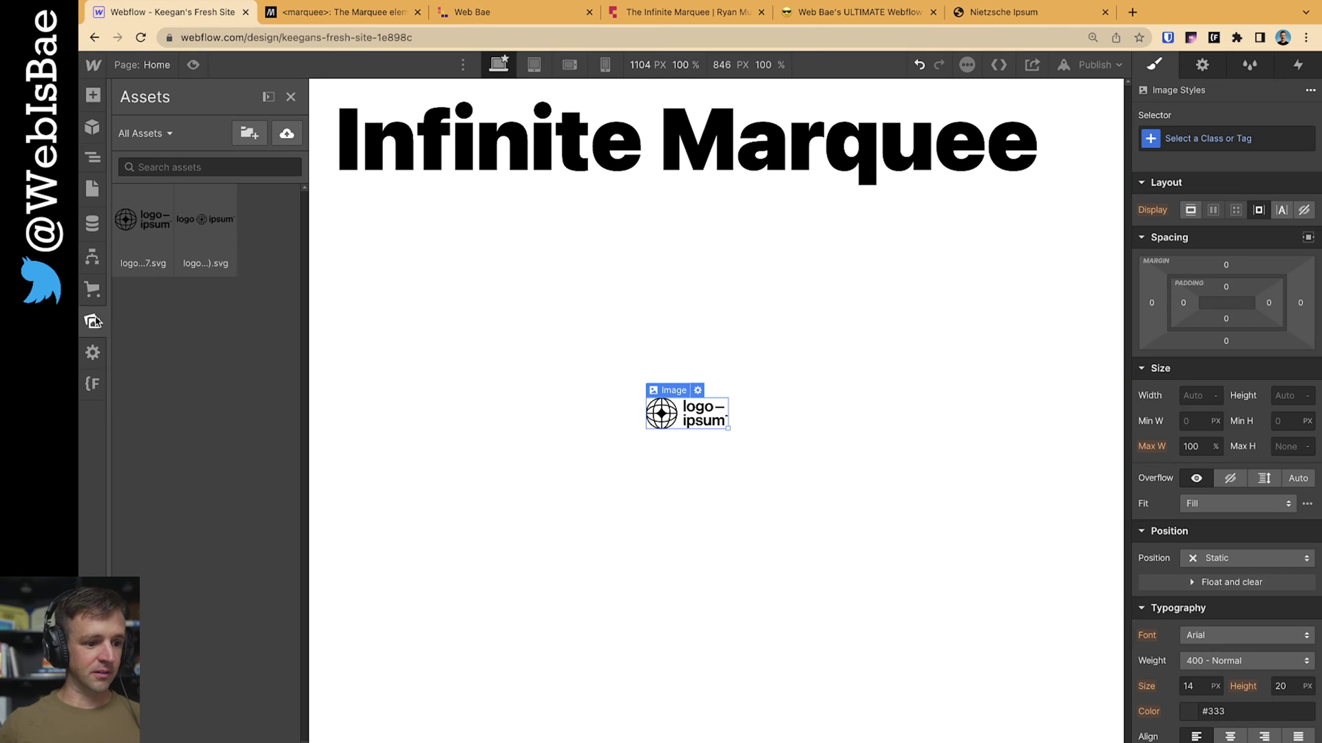
drag(220, 214, 180, 220)
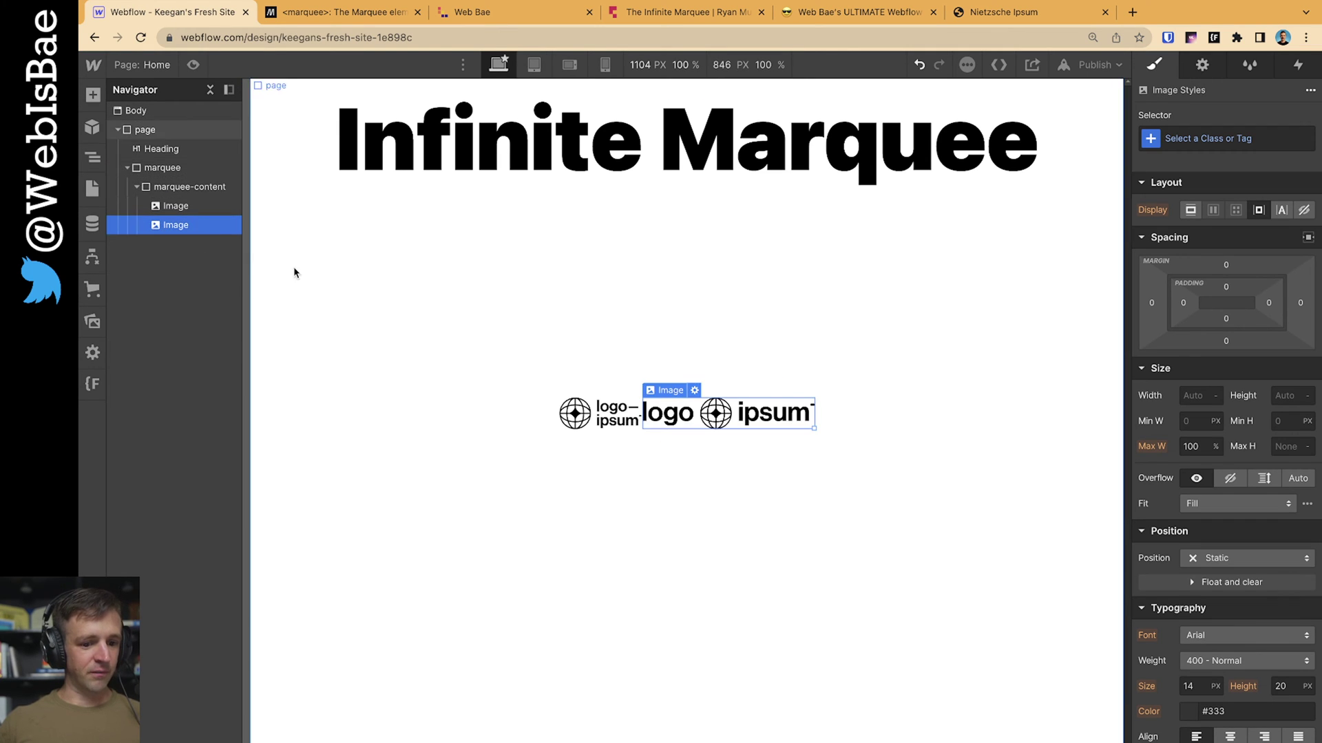
Copy and paste each logo so the round and wide logos alternate, four in total
click(632, 427)
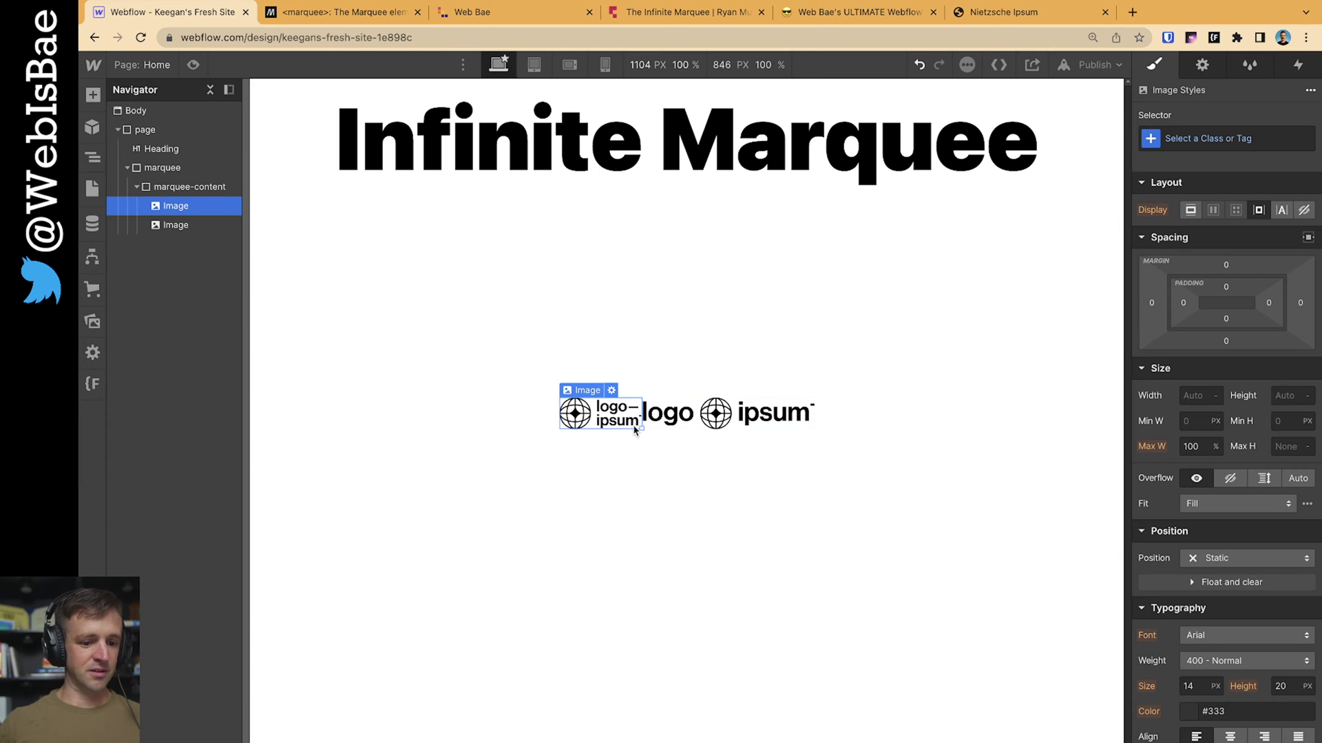
key(super+c)
key(super+v)
drag(640, 413, 914, 428)
click(699, 427)
key(super+c)
key(super+v)
click(193, 188)
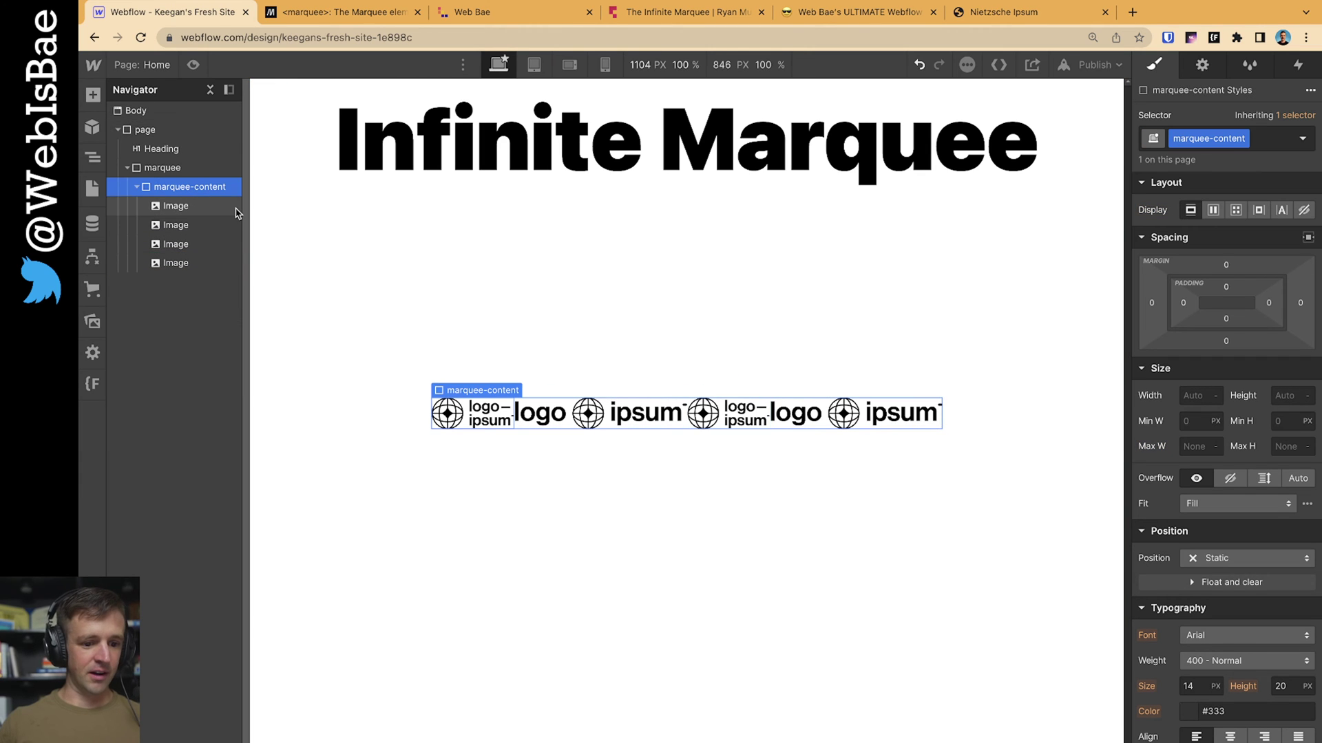
Select the outer marquee container, then review the Notion .marquee rules down to the 1rem gap
click(163, 167)
click(182, 188)
click(183, 169)
click(830, 17)
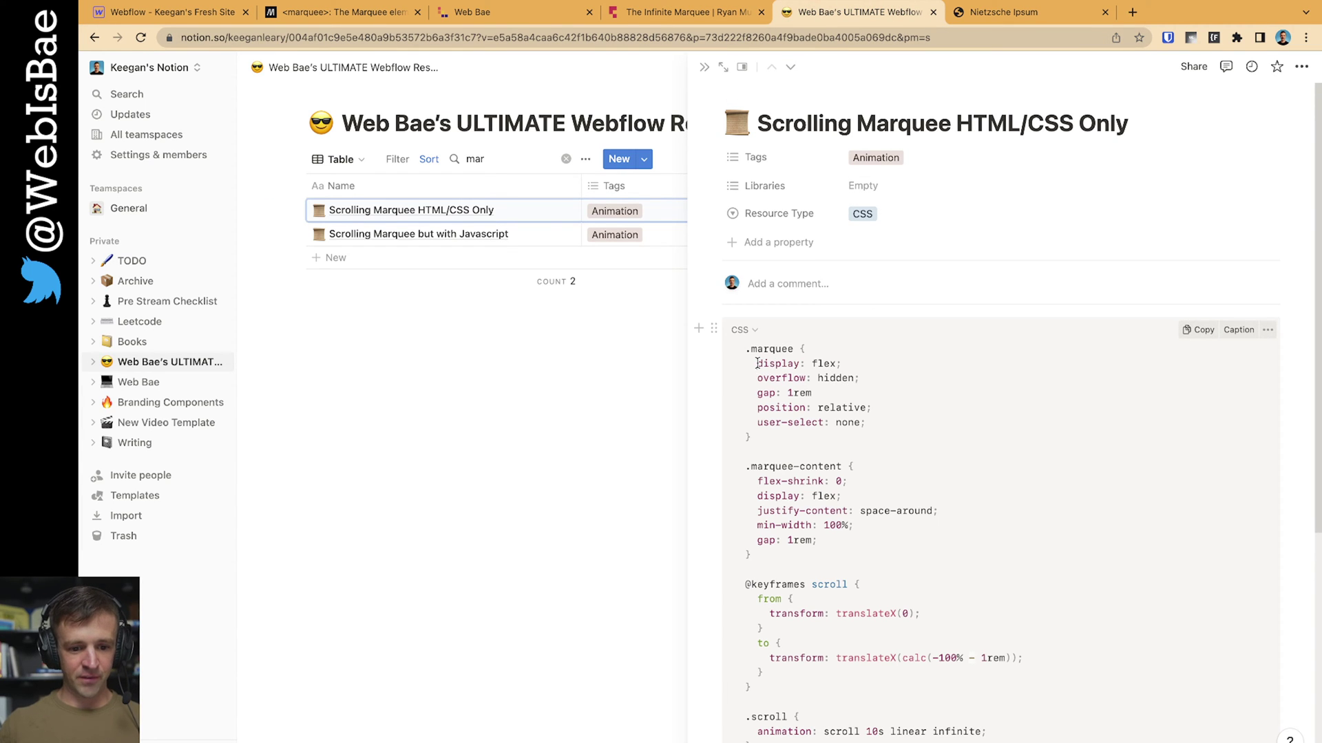
drag(757, 362, 860, 373)
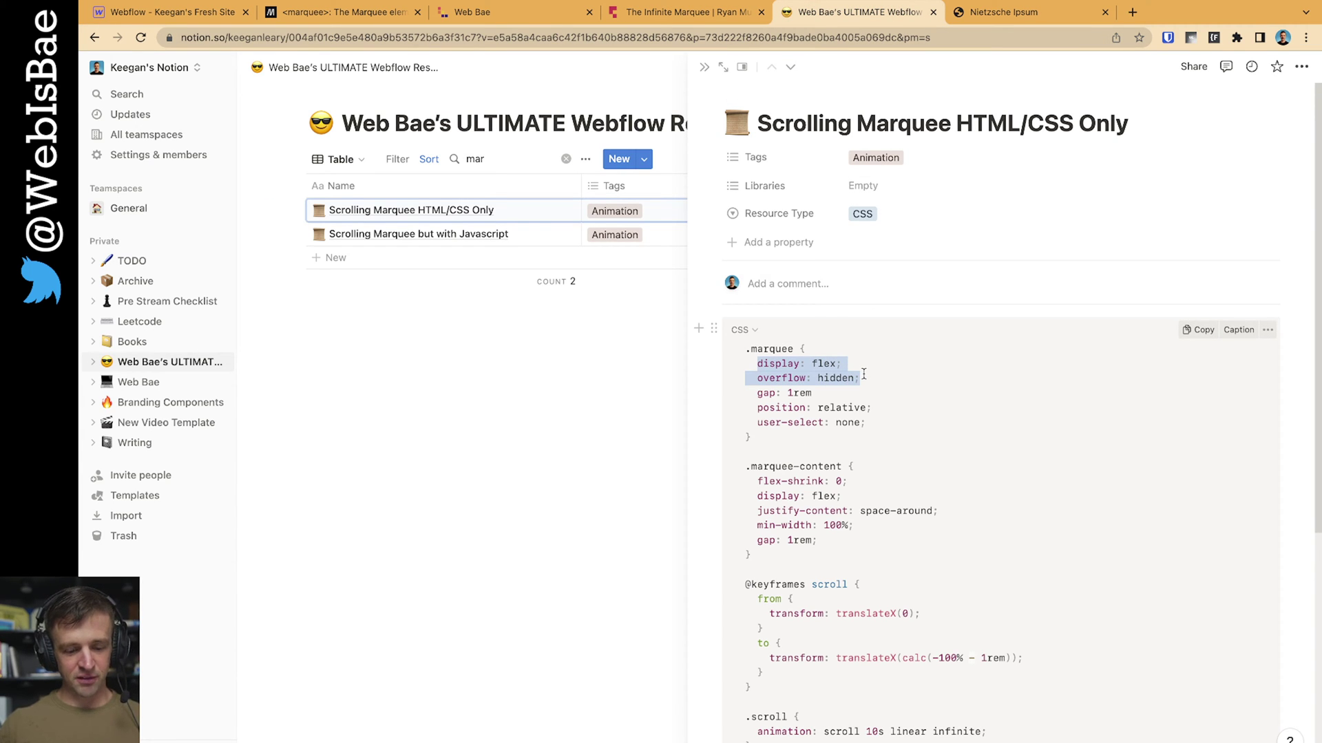
drag(757, 362, 857, 403)
double_click(828, 393)
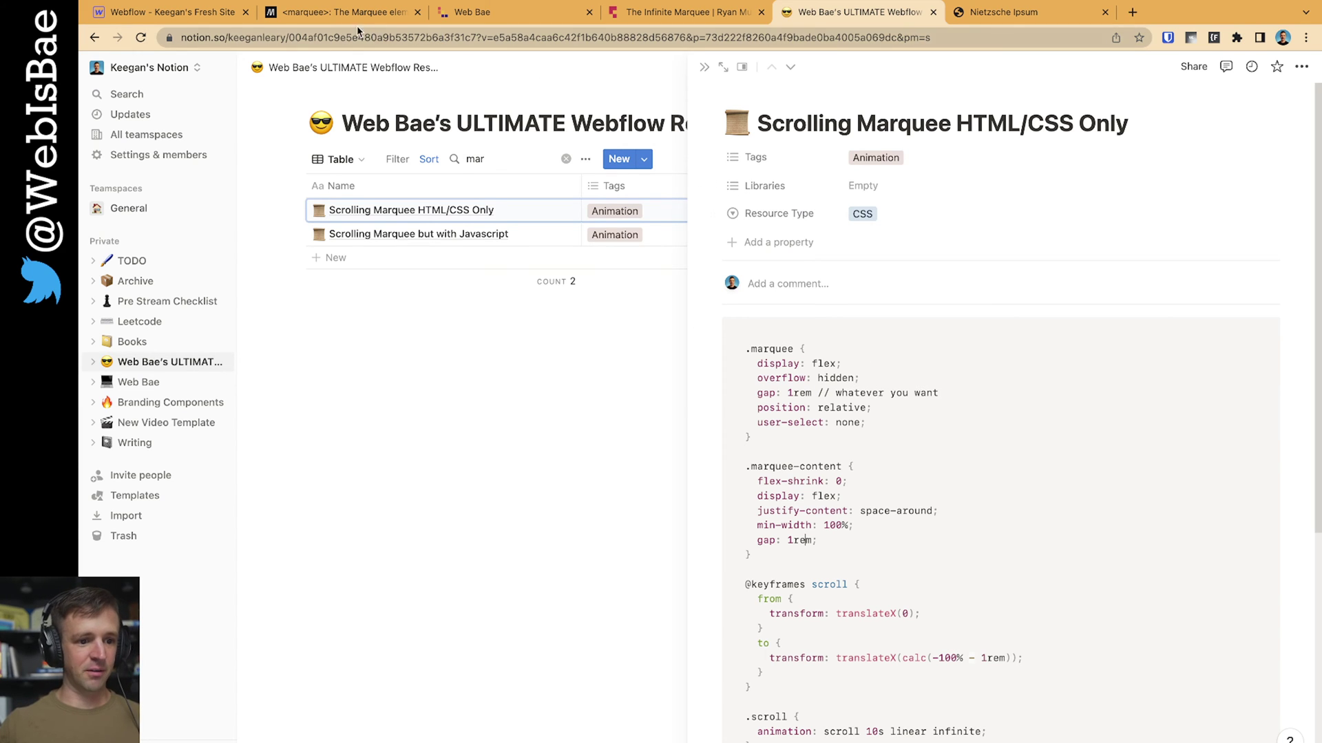
Set the marquee div to Display Flex and duplicate marquee-content with Ctrl+D
click(172, 11)
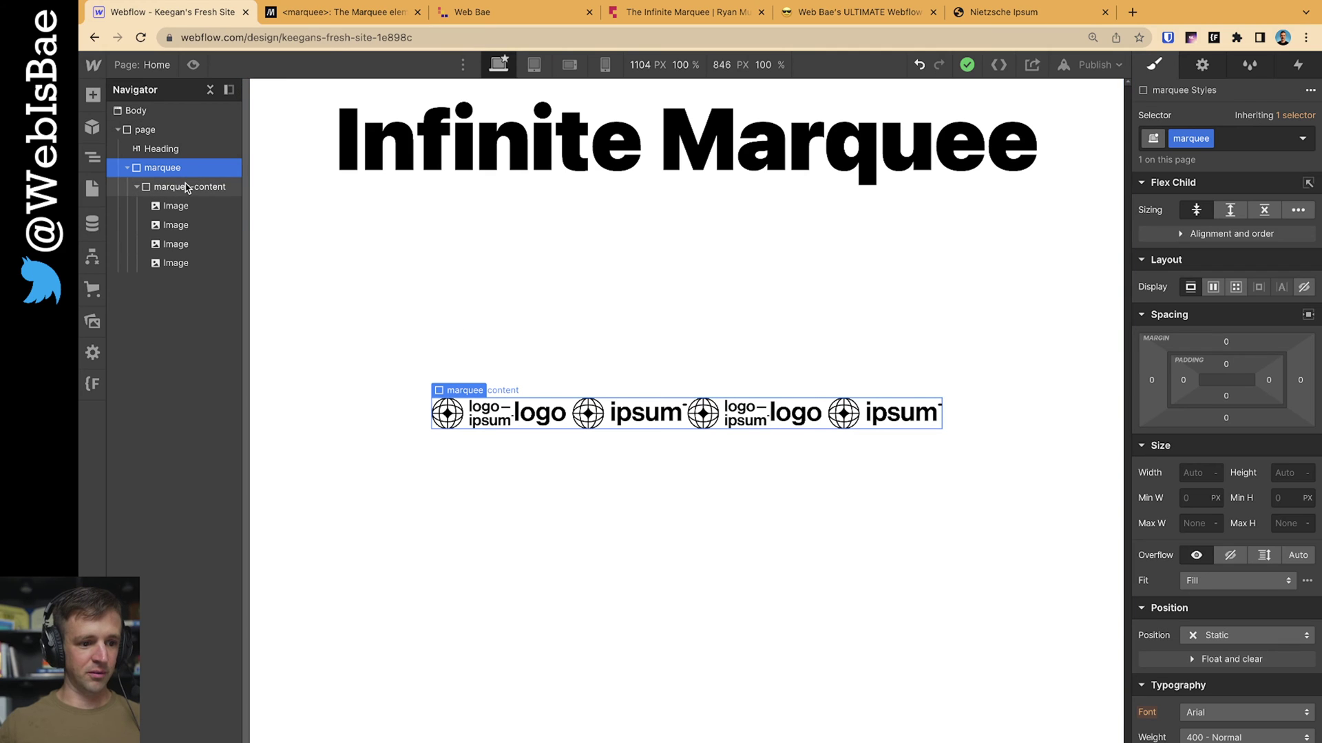
click(1214, 286)
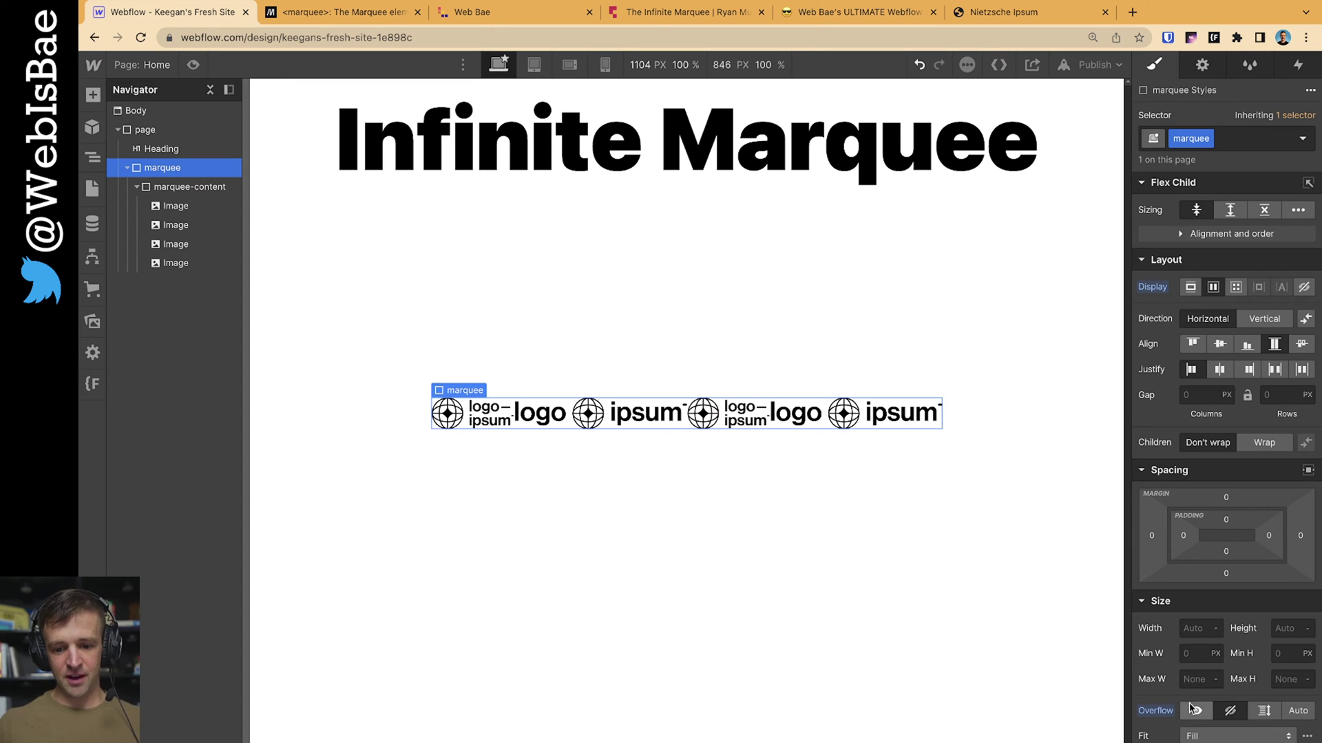
click(146, 192)
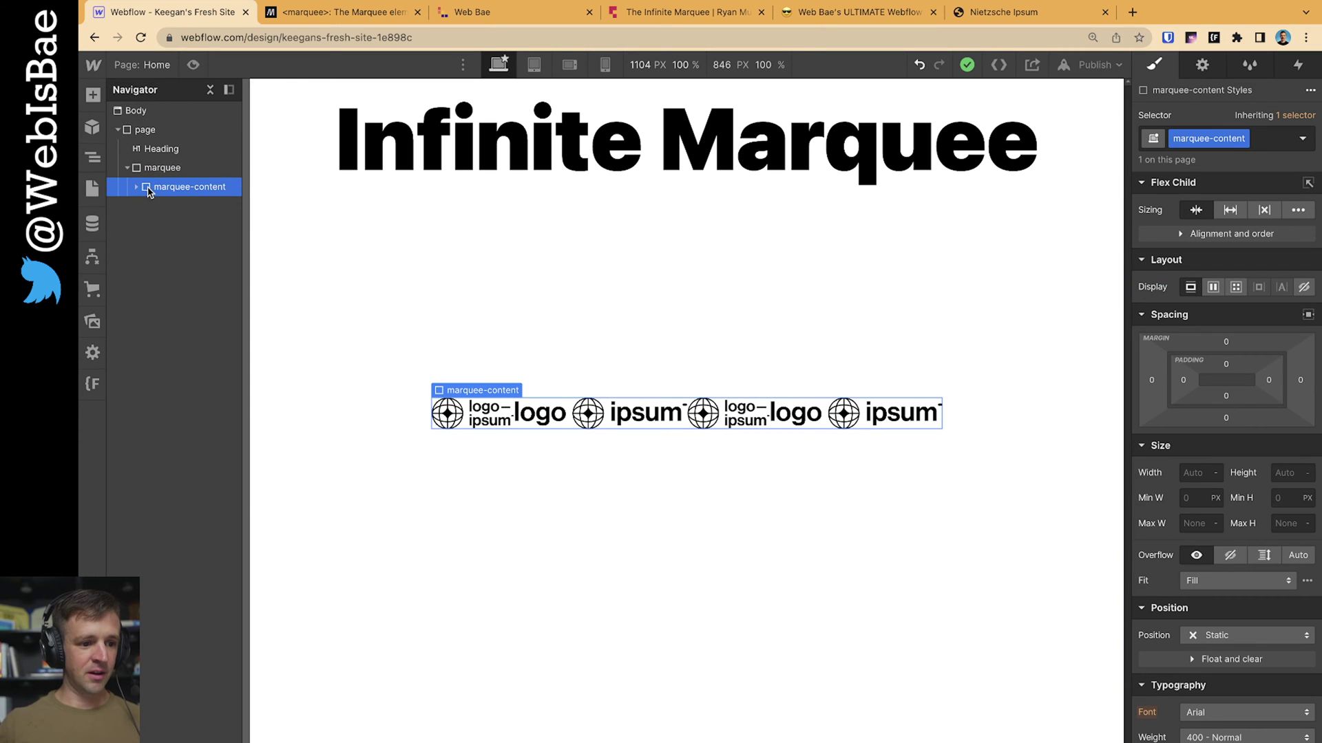
key(ctrl+d)
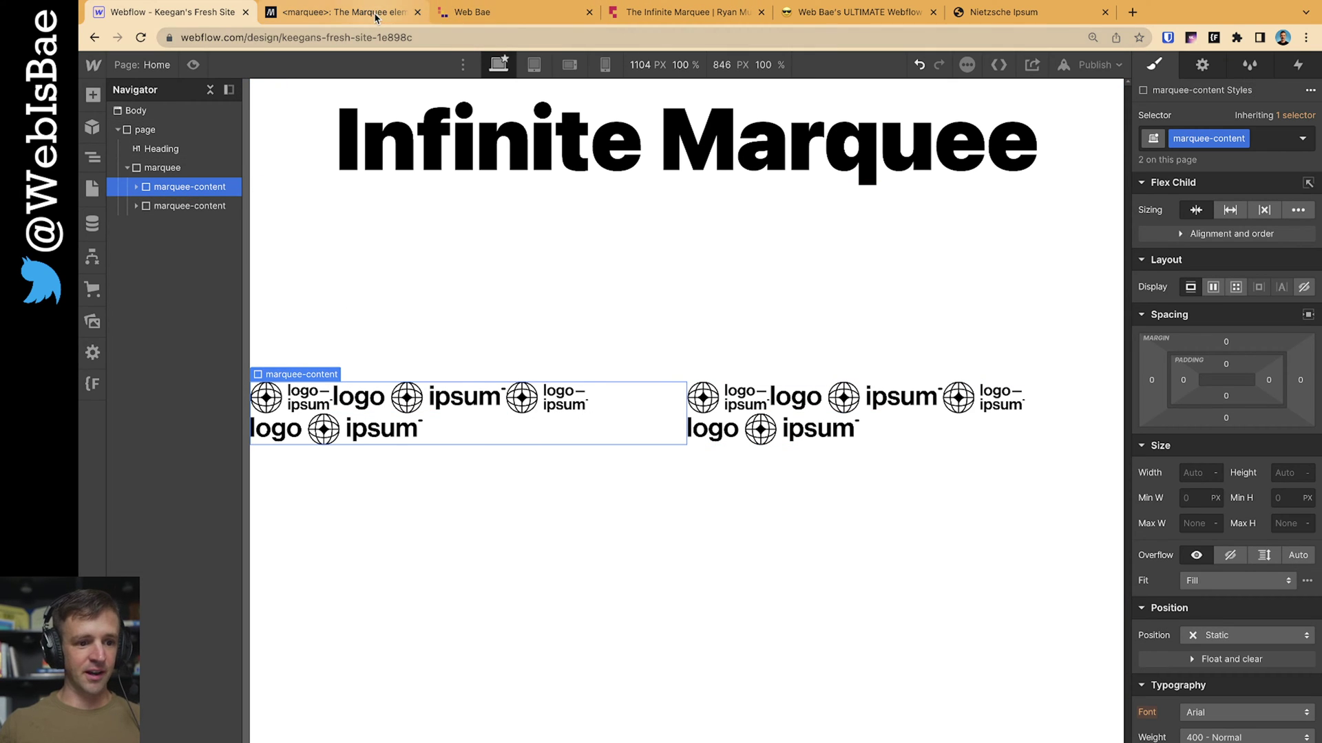
click(846, 21)
Read through the .marquee-content CSS rules in the Notion note, then return to Webflow
scroll(831, 371, down, 1)
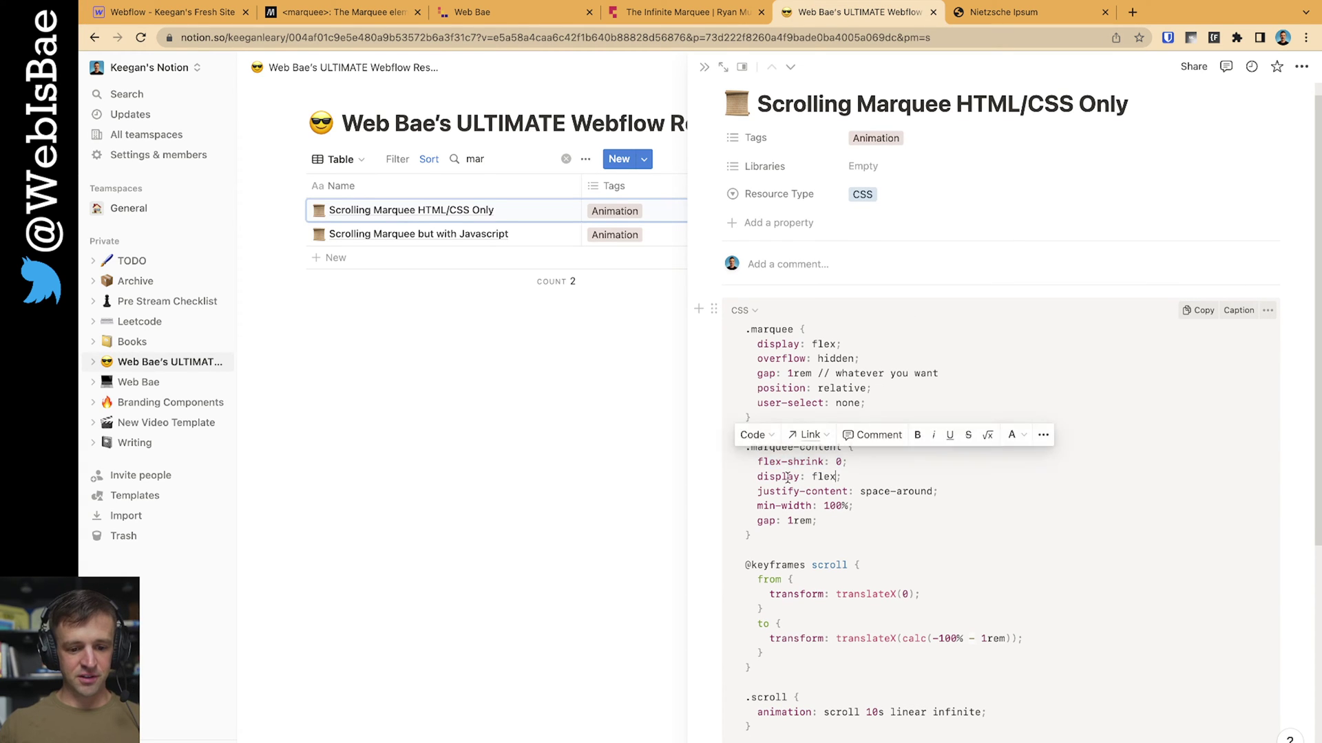
drag(793, 477, 918, 496)
drag(757, 461, 809, 461)
drag(781, 506, 847, 506)
click(805, 524)
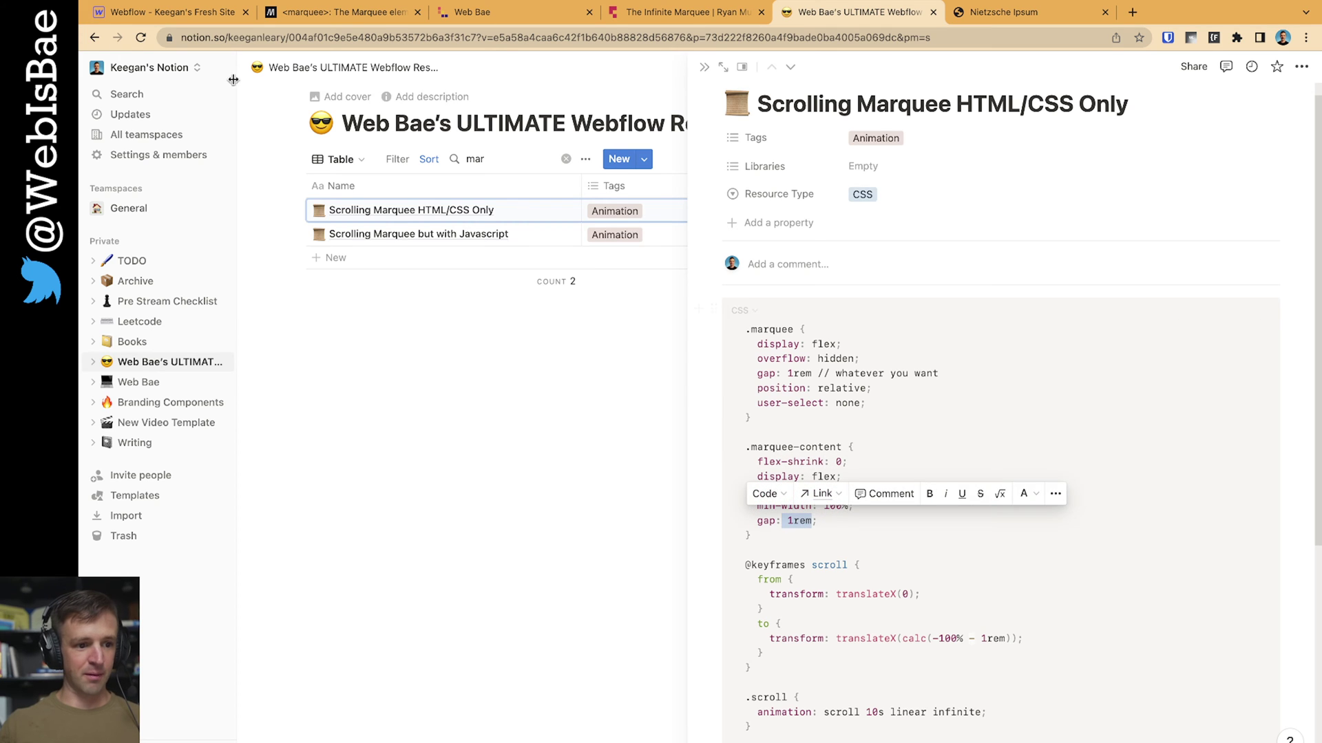
click(172, 12)
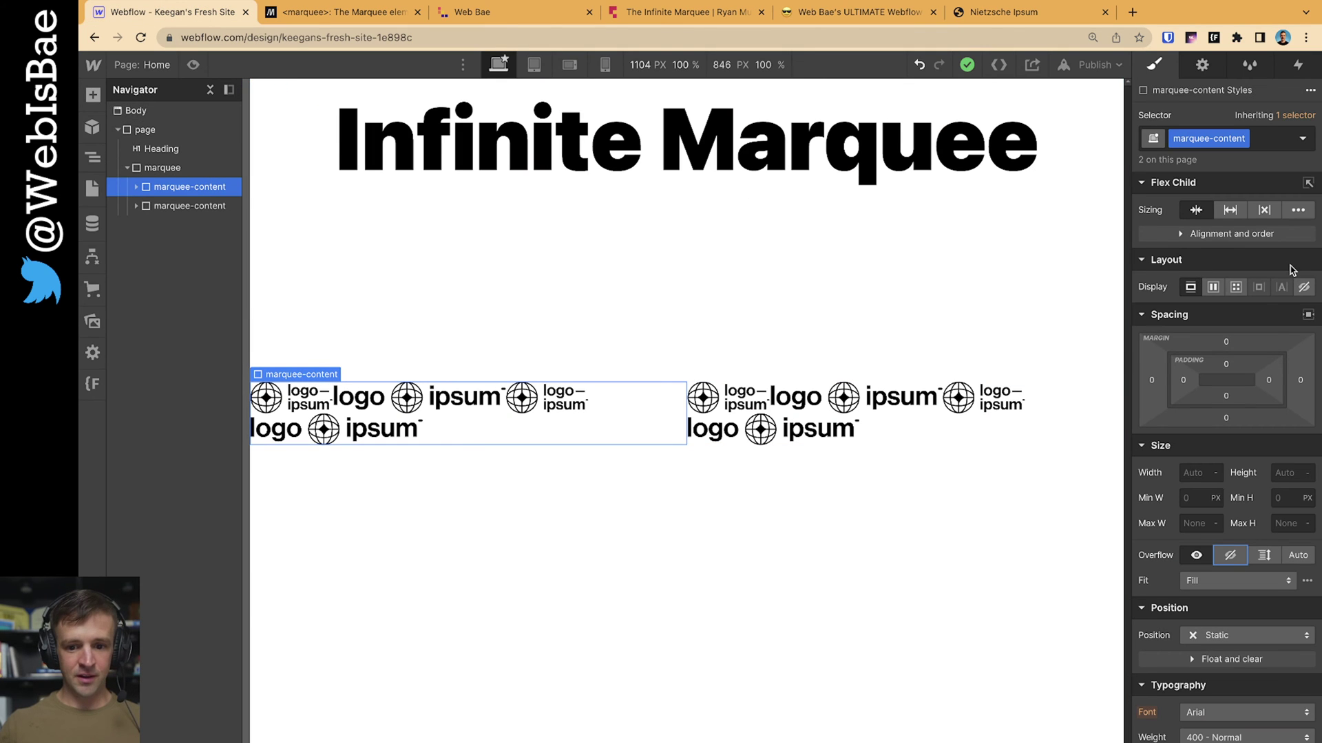
Make marquee-content a non-shrinking flex row with 100% minimum width
click(1213, 288)
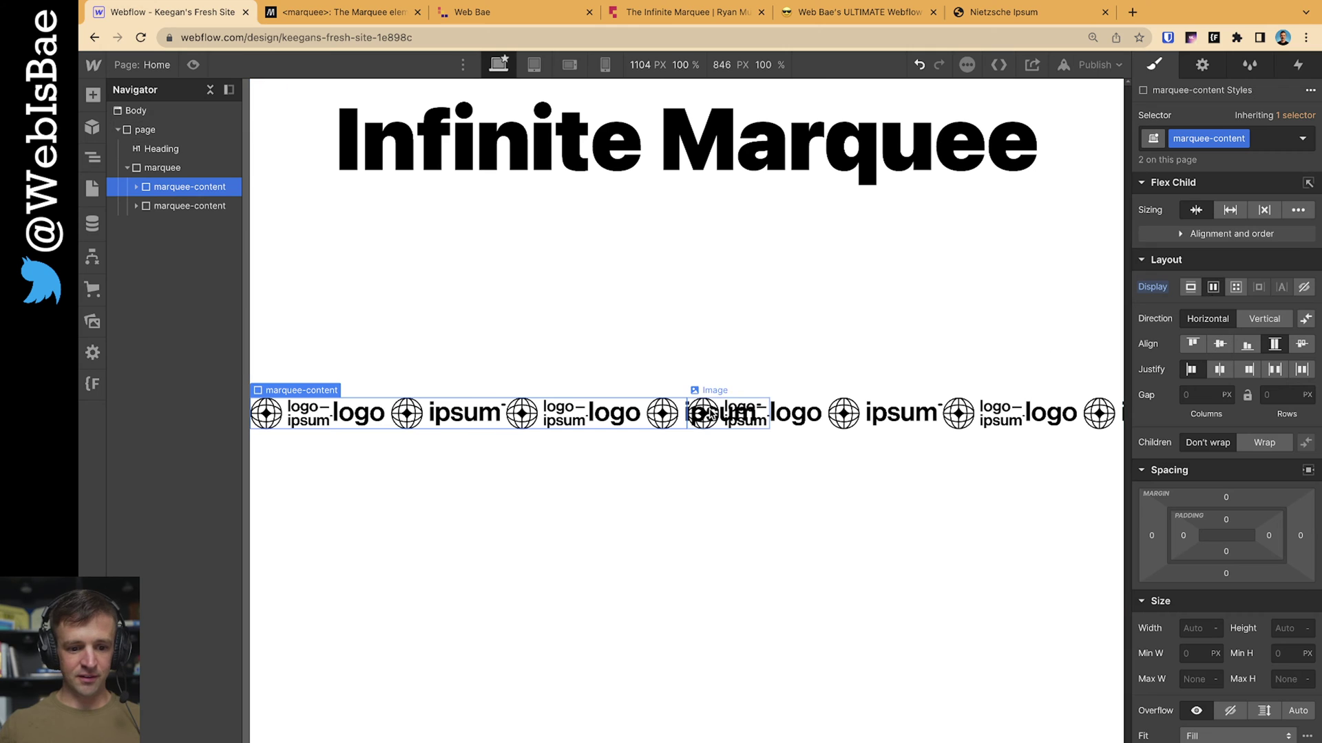
click(1266, 211)
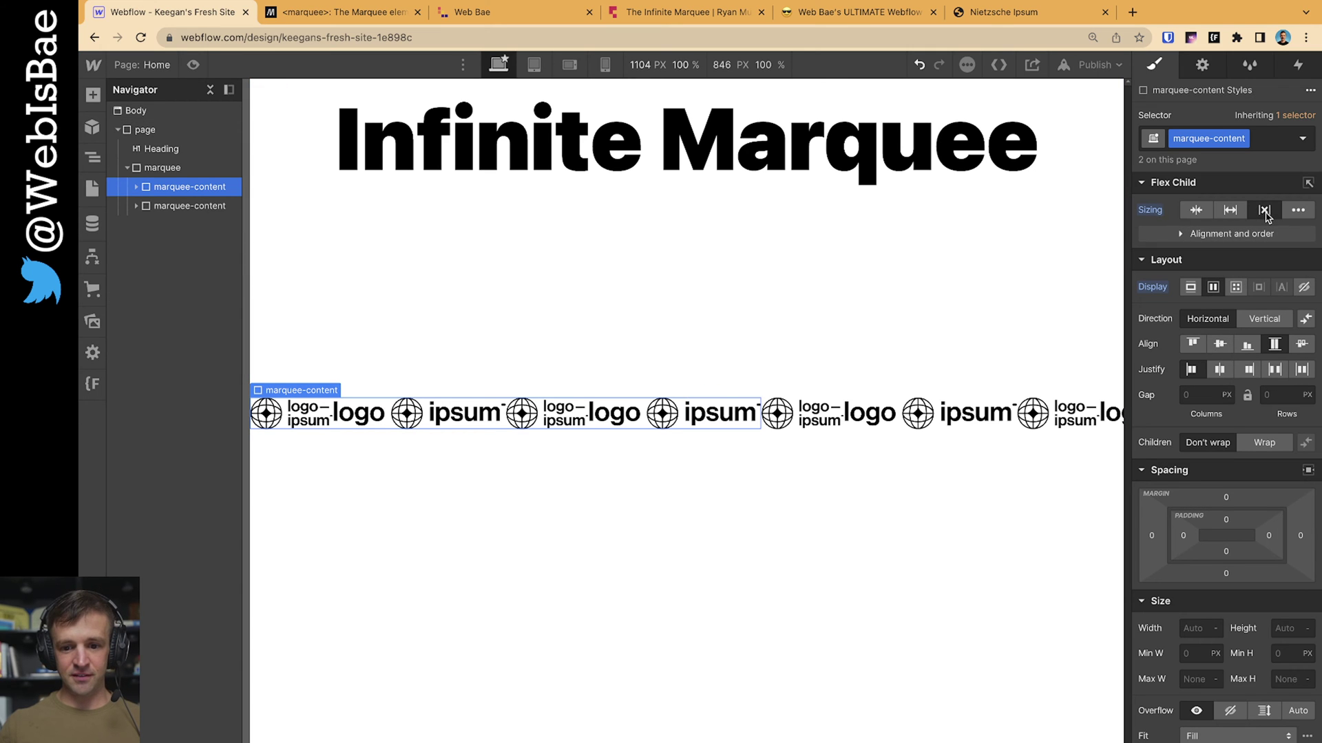
click(824, 20)
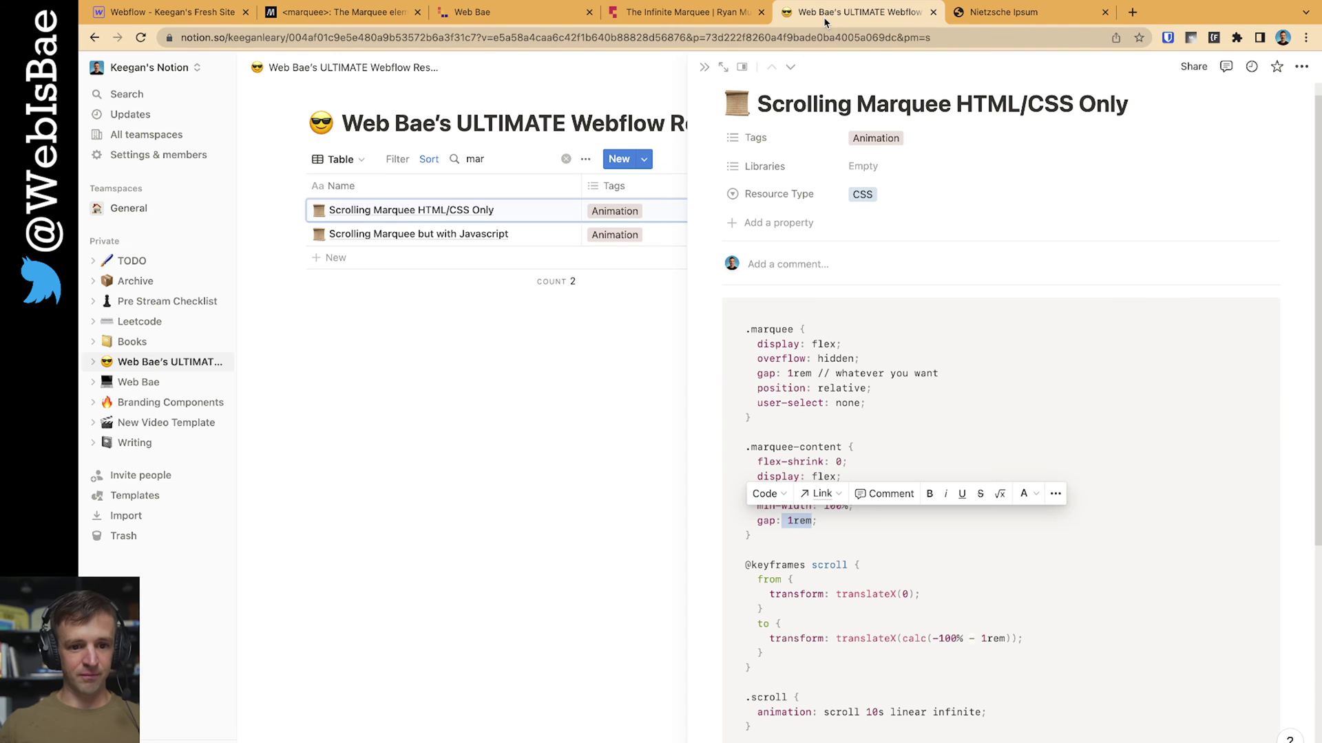
triple_click(814, 461)
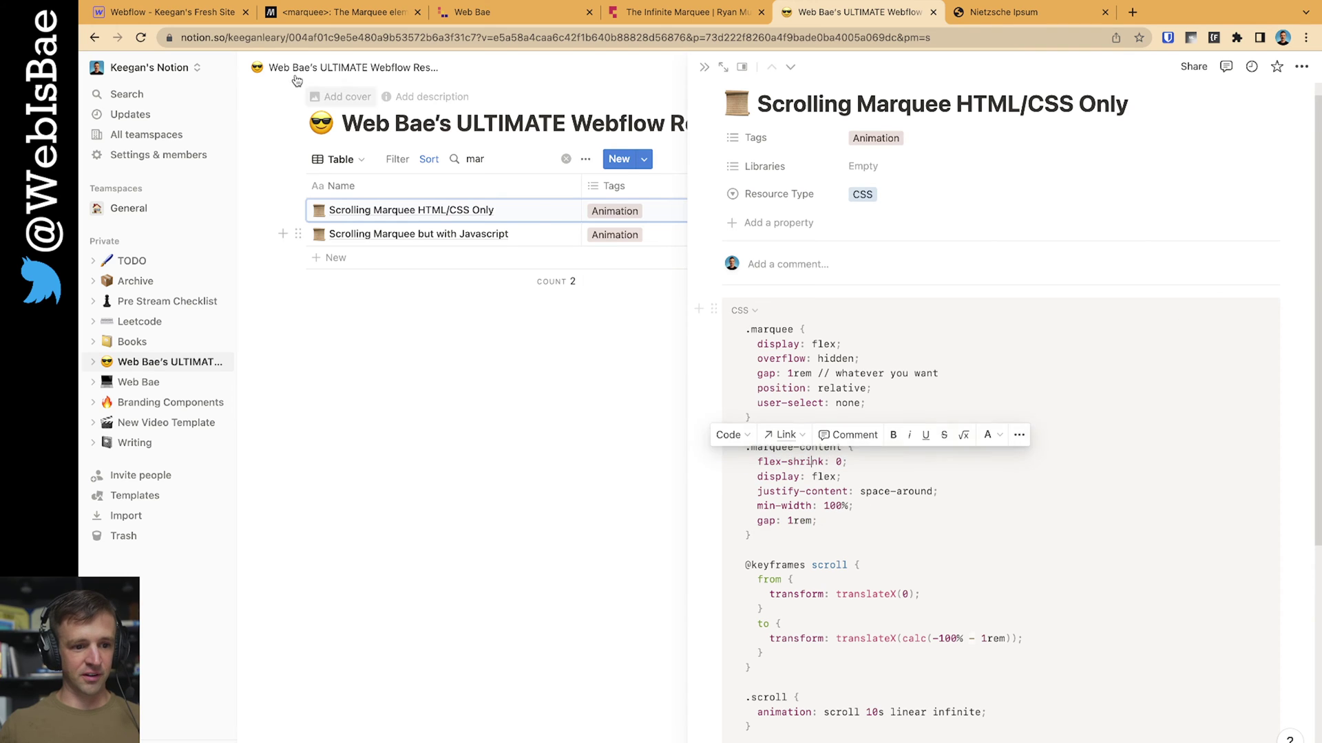
click(203, 19)
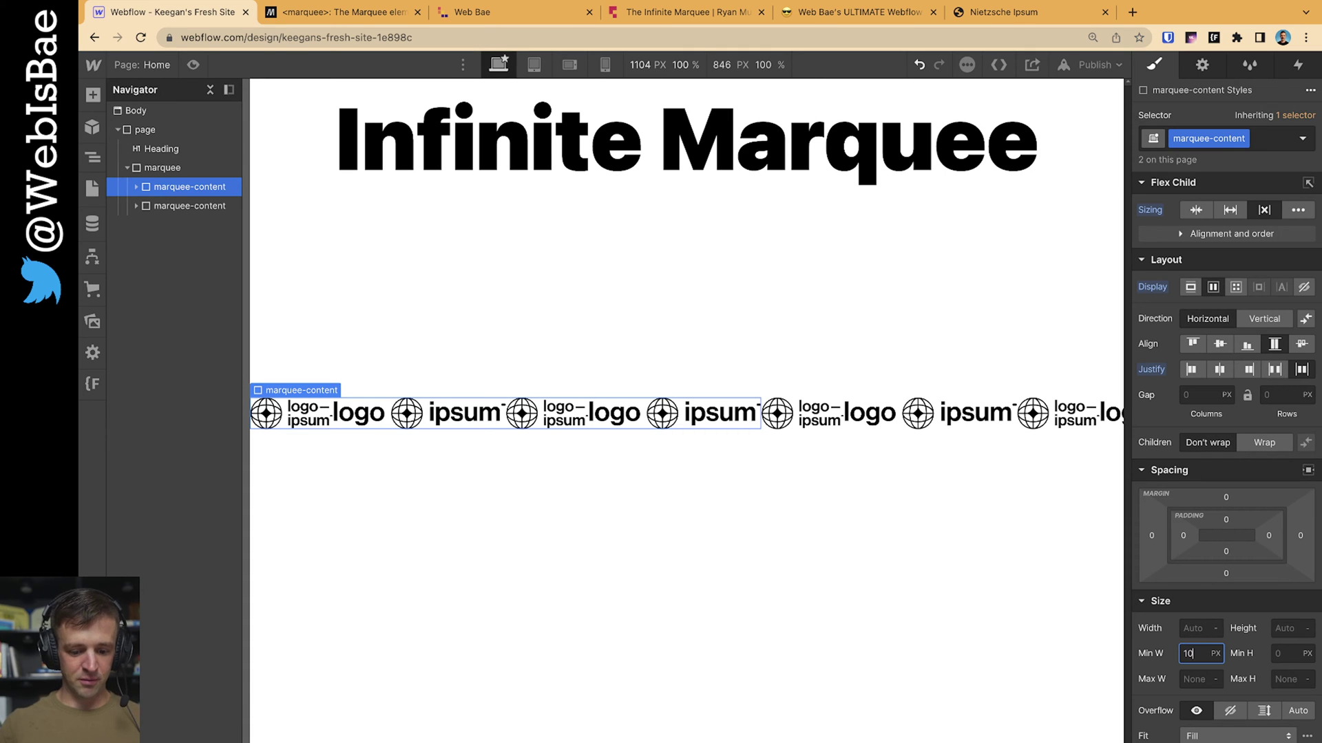
key(Return)
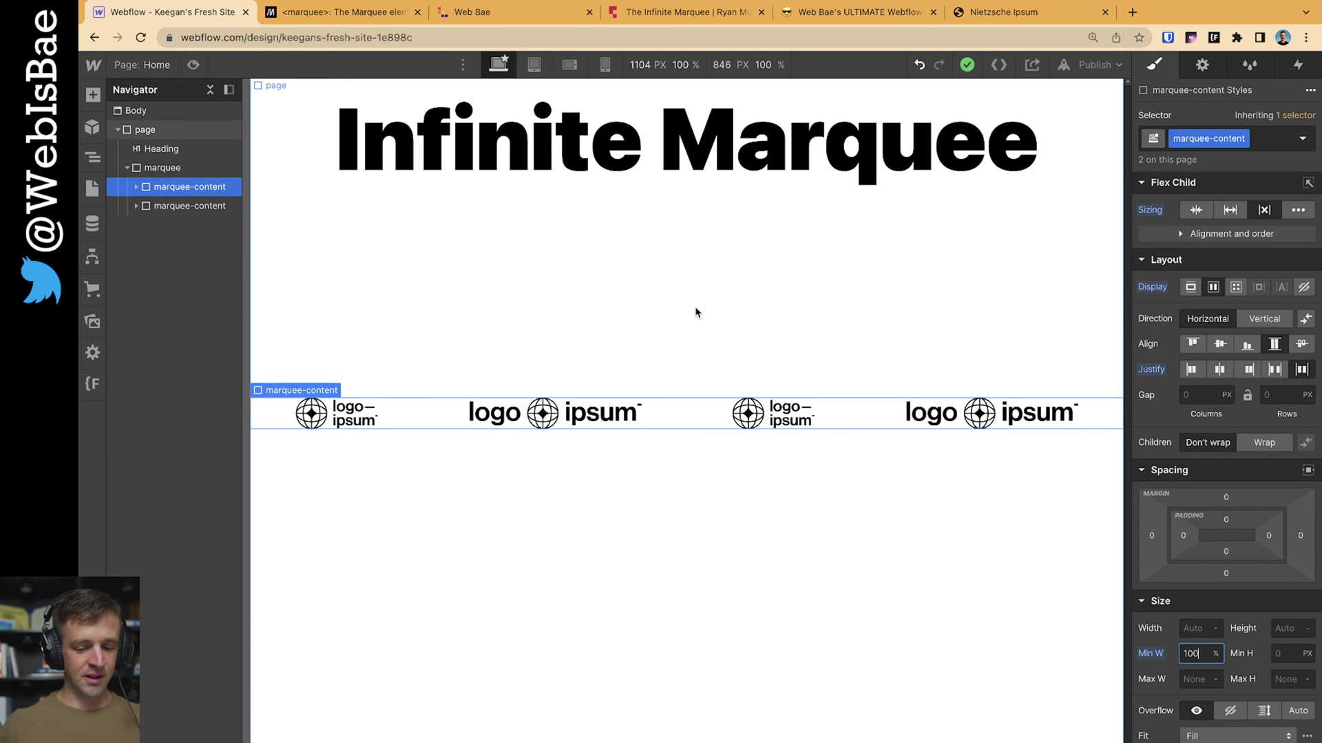
Set a 1 rem gap between the logos and between the two logo strips
click(853, 12)
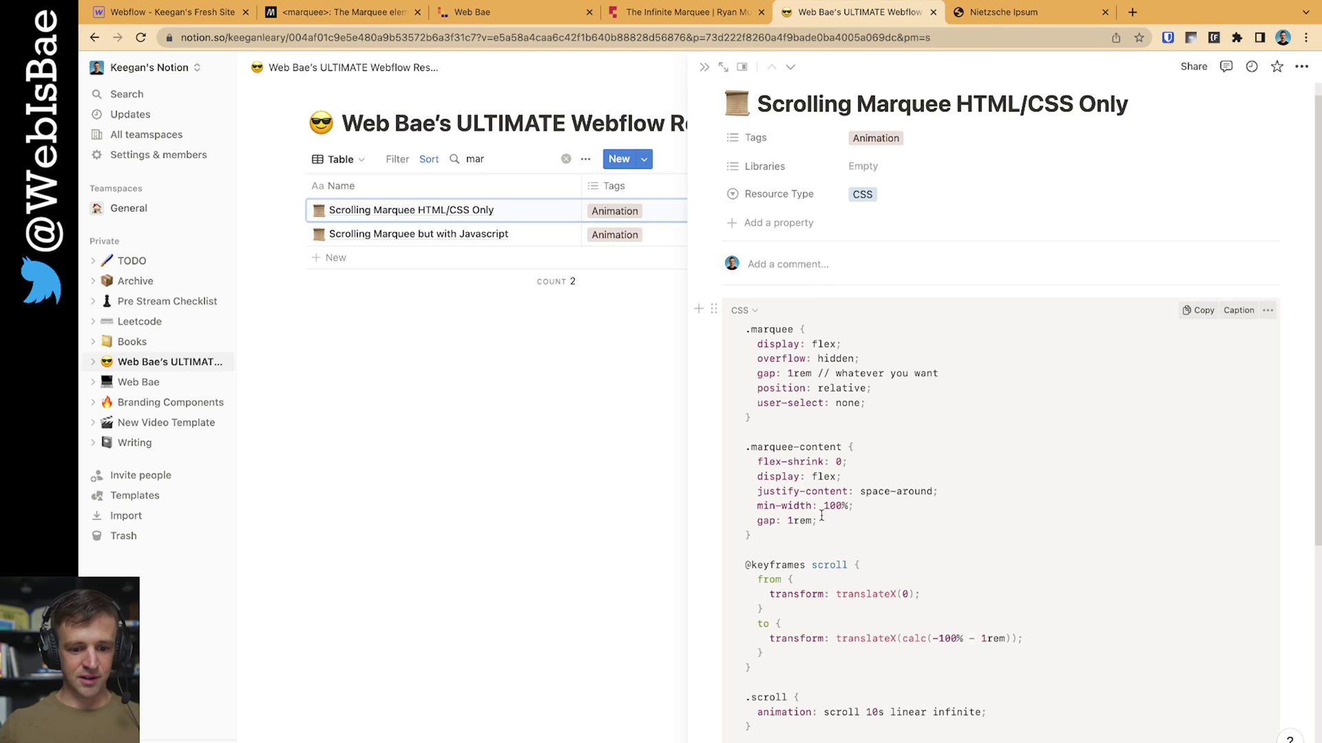
click(172, 11)
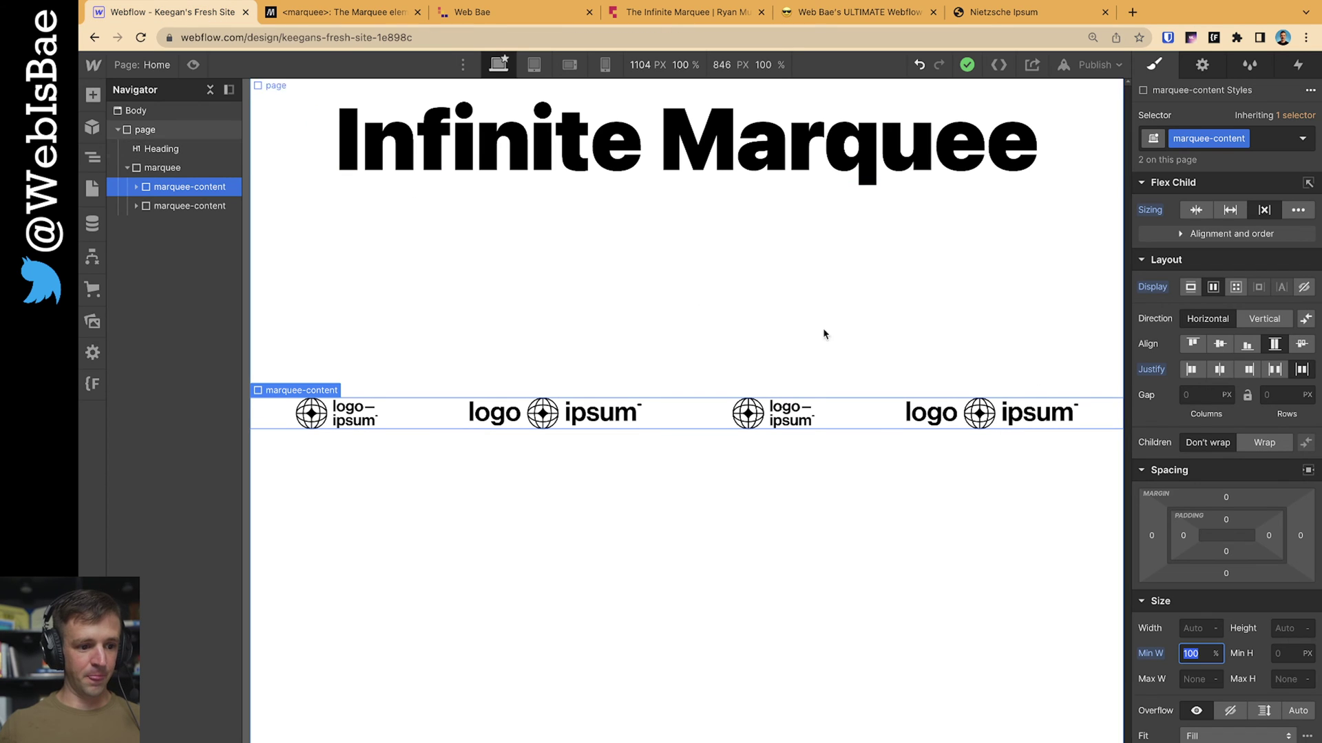
key(BackSpace)
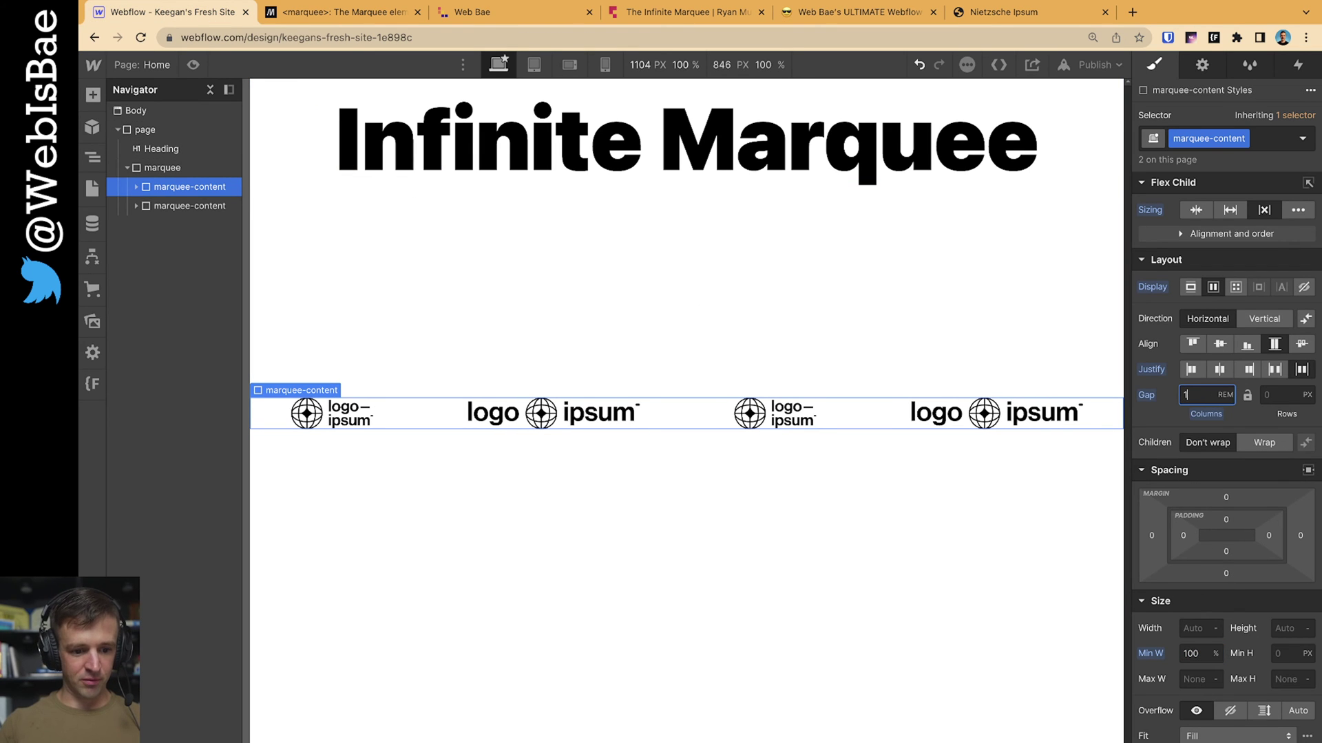
click(267, 417)
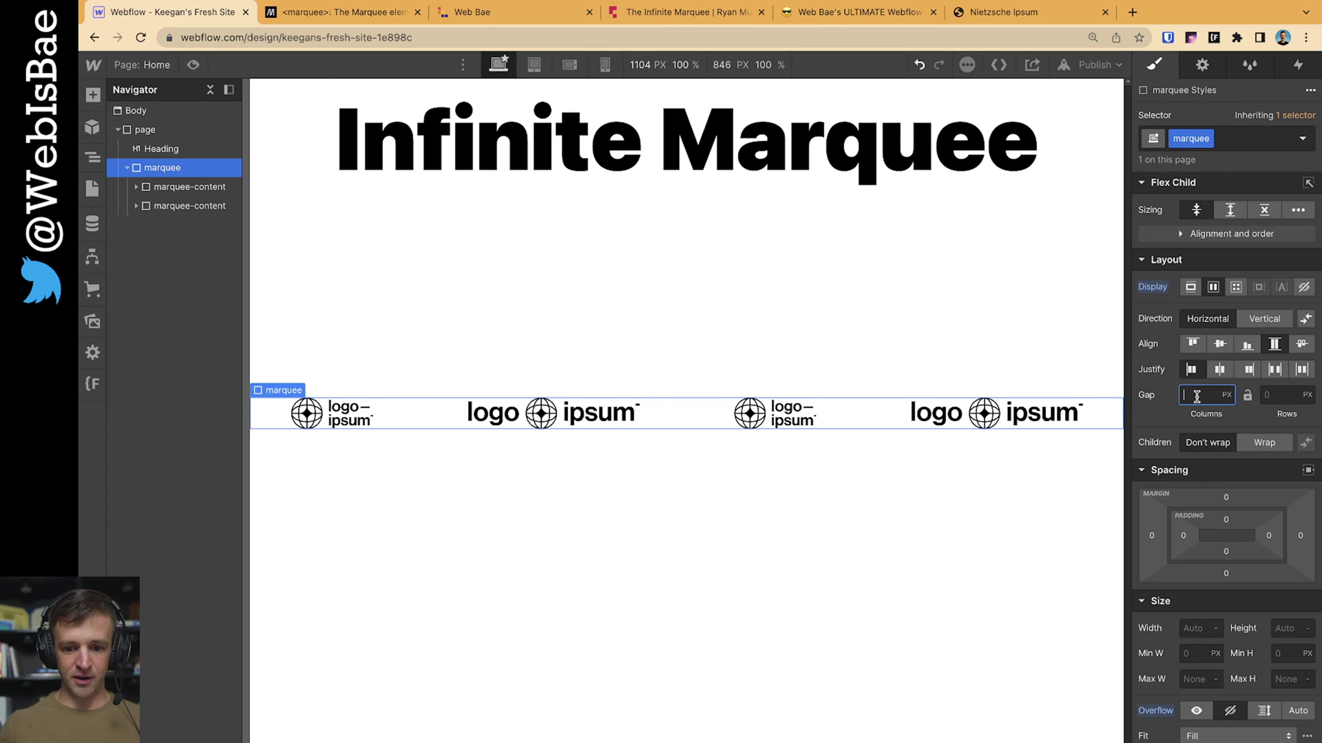
key(Return)
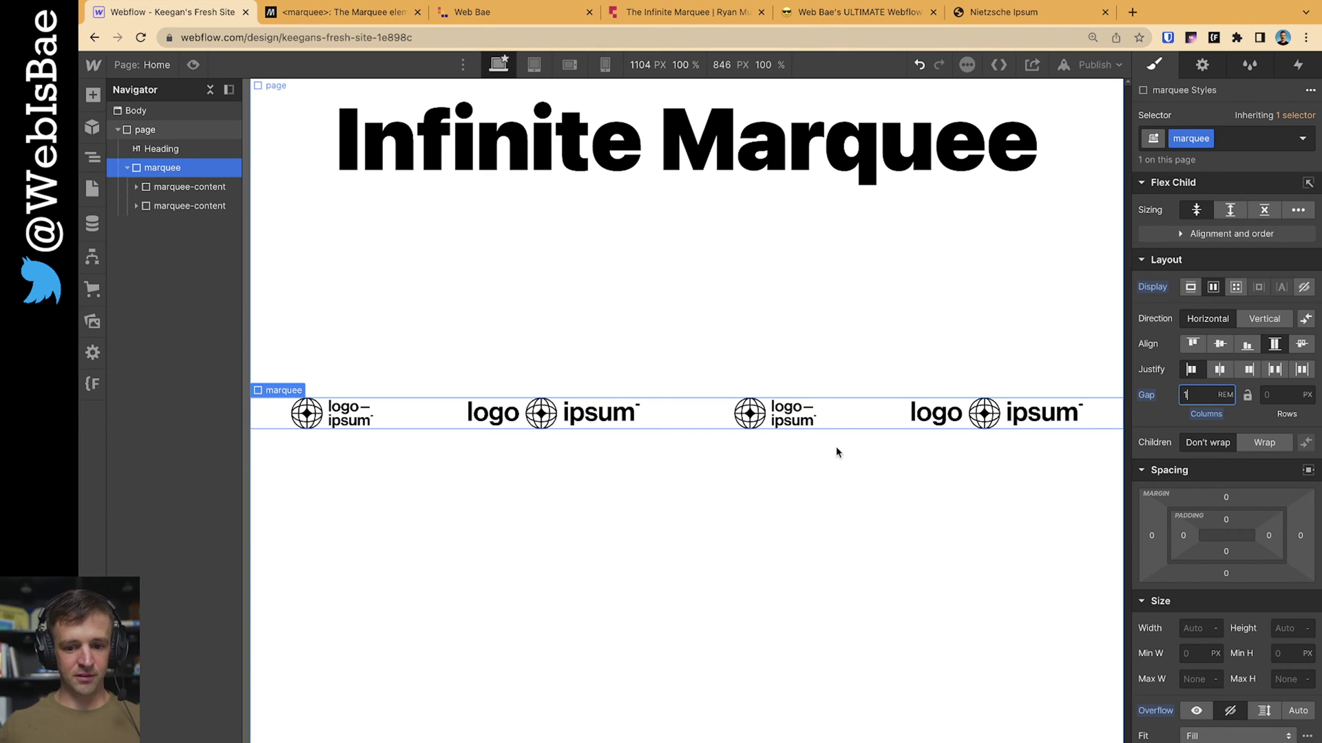
Select the parent marquee container and set its overflow to hidden
click(208, 193)
click(205, 207)
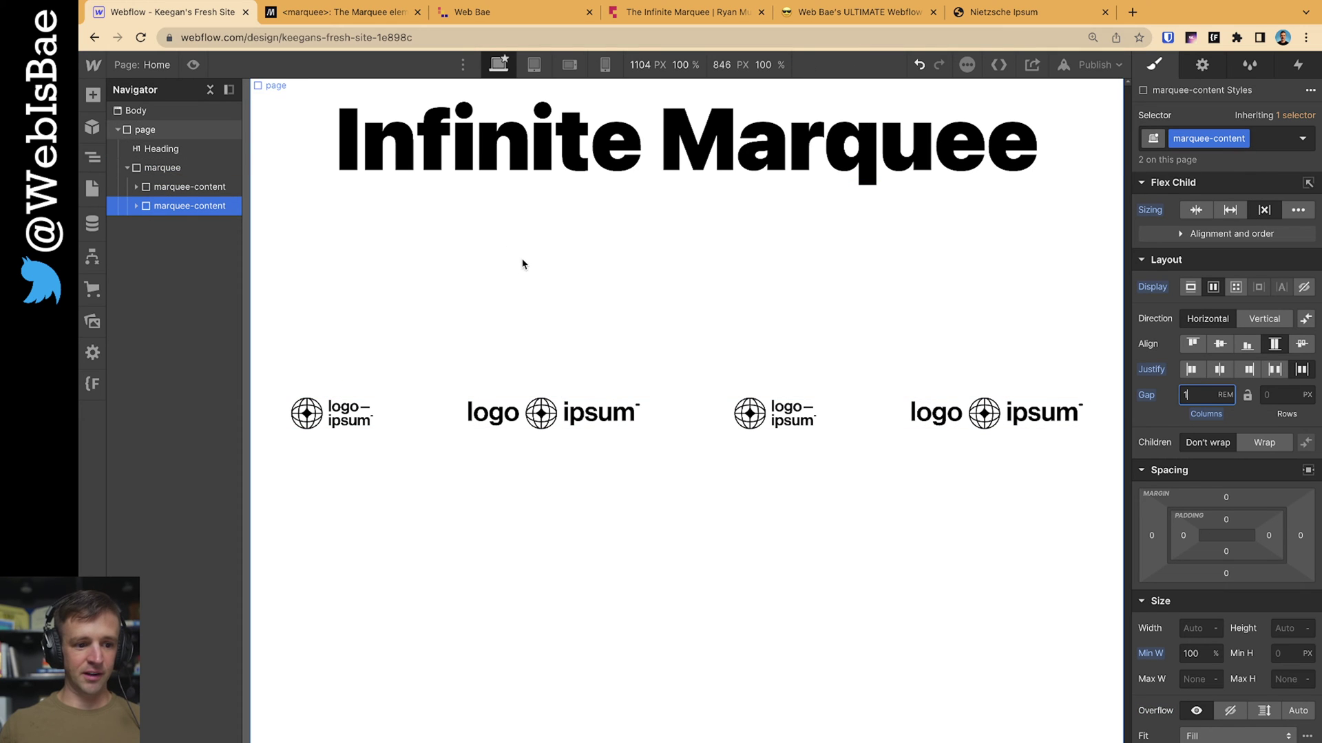
click(811, 427)
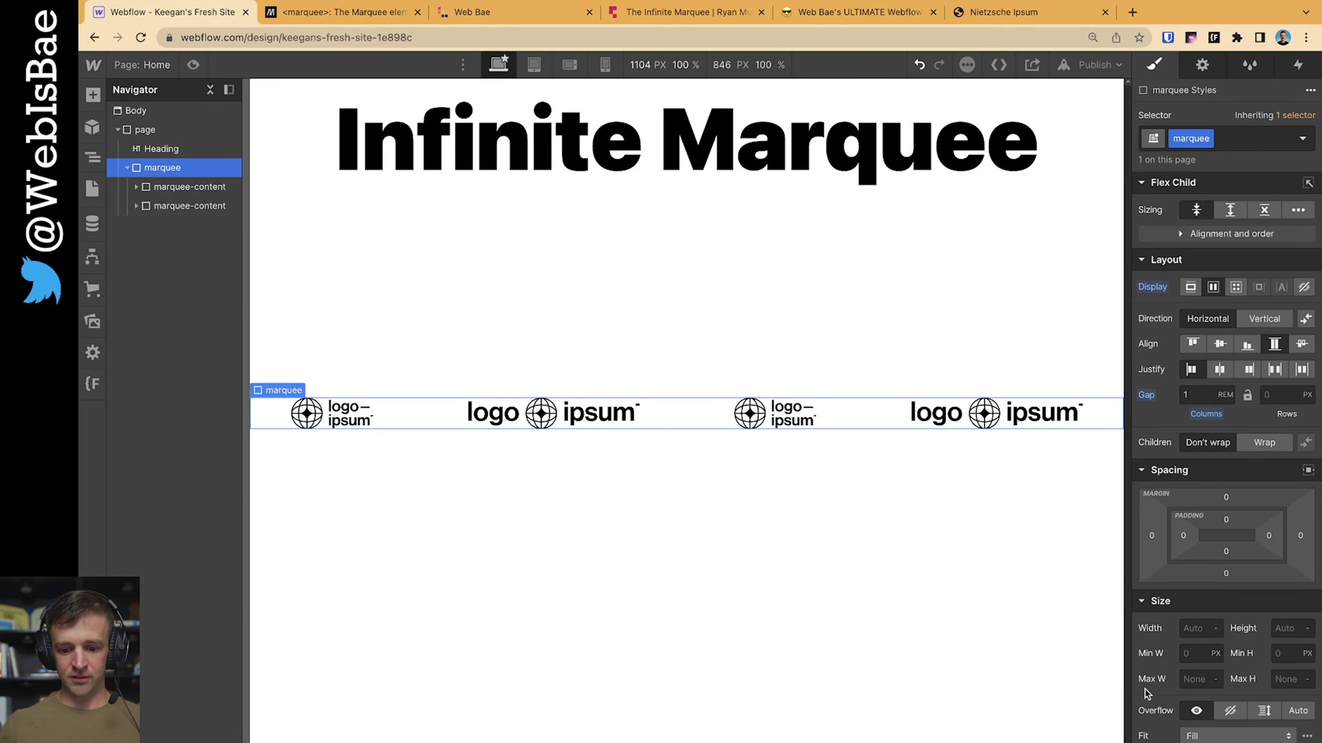
scroll(950, 472, right, 8)
click(1228, 711)
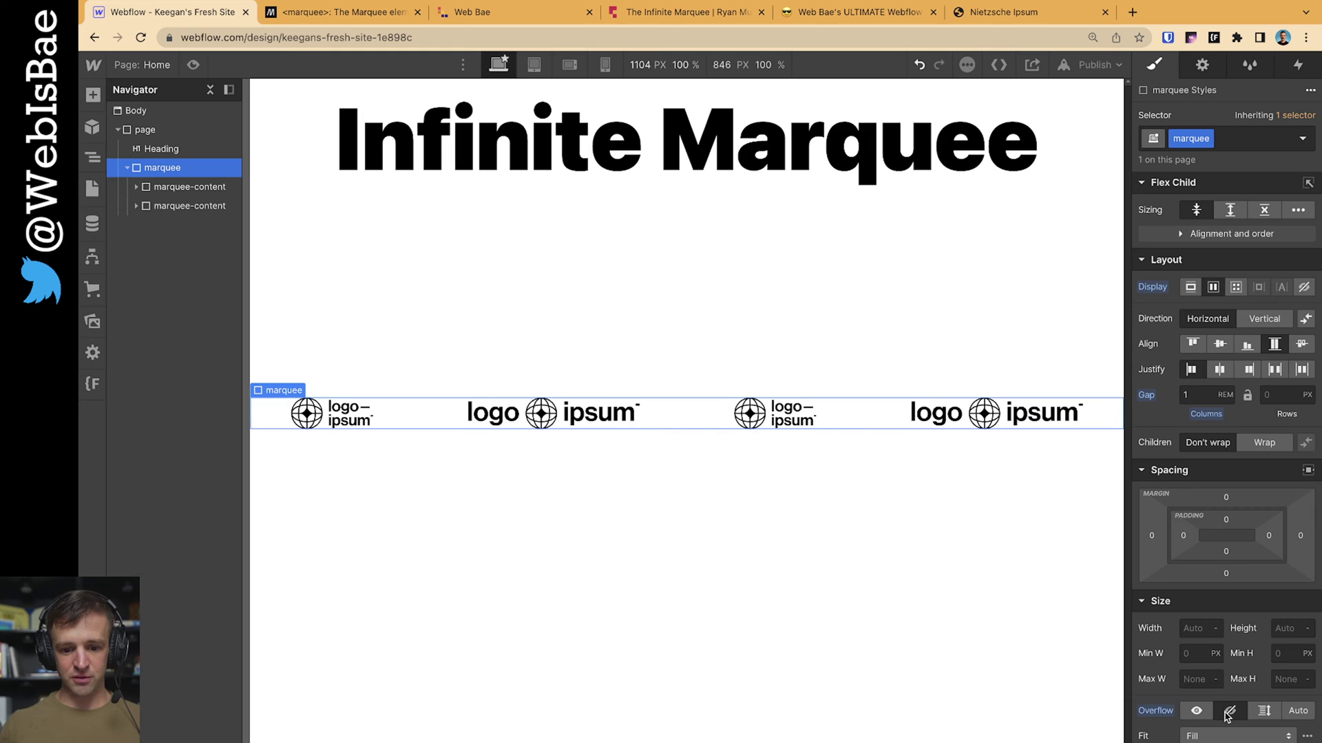
click(854, 12)
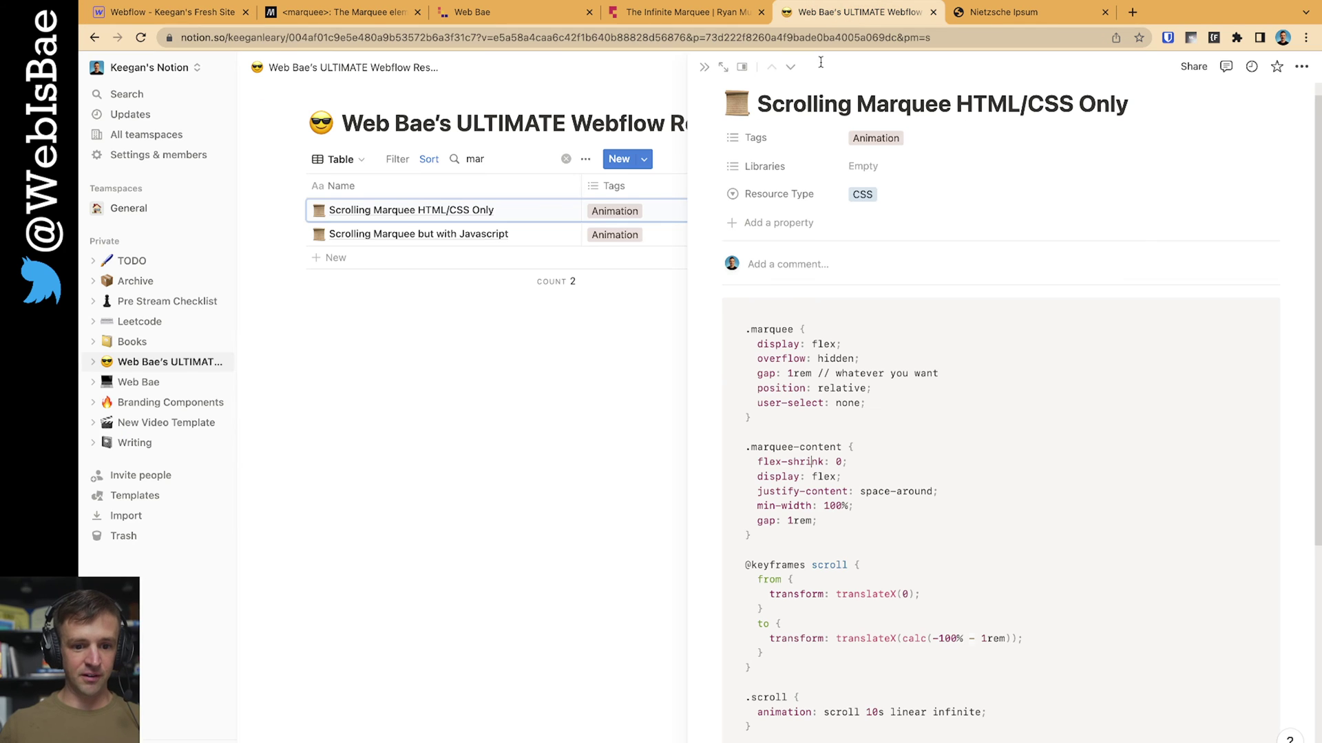
scroll(800, 400, down, 2)
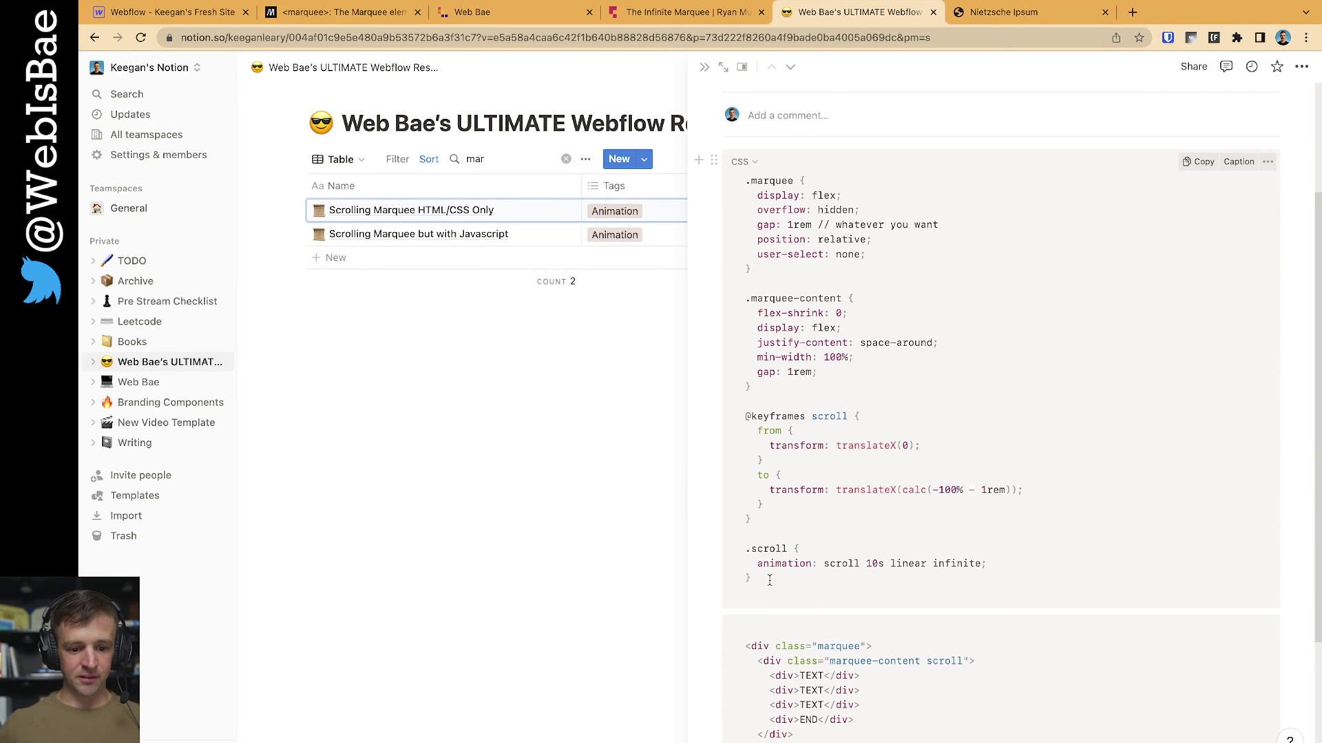
drag(770, 580, 806, 416)
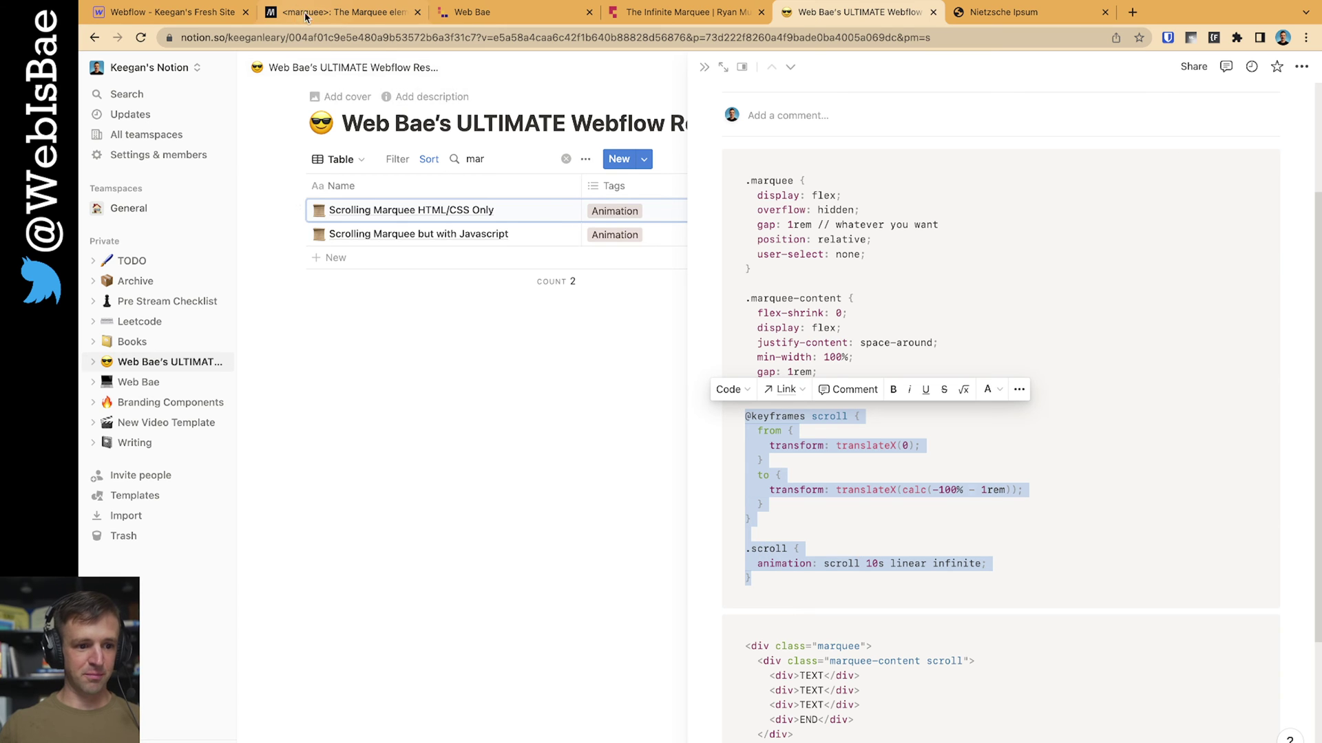
click(168, 12)
click(94, 95)
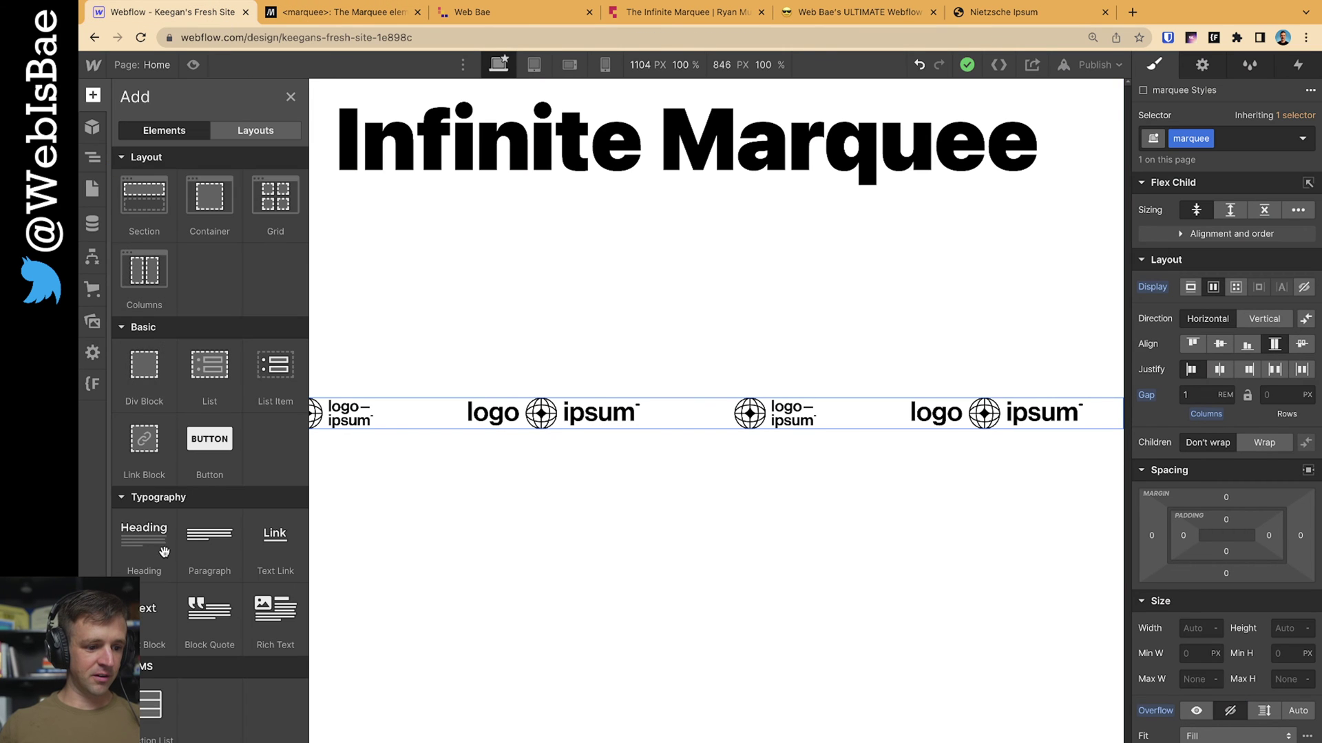
scroll(166, 619, down, 10)
scroll(154, 637, down, 1)
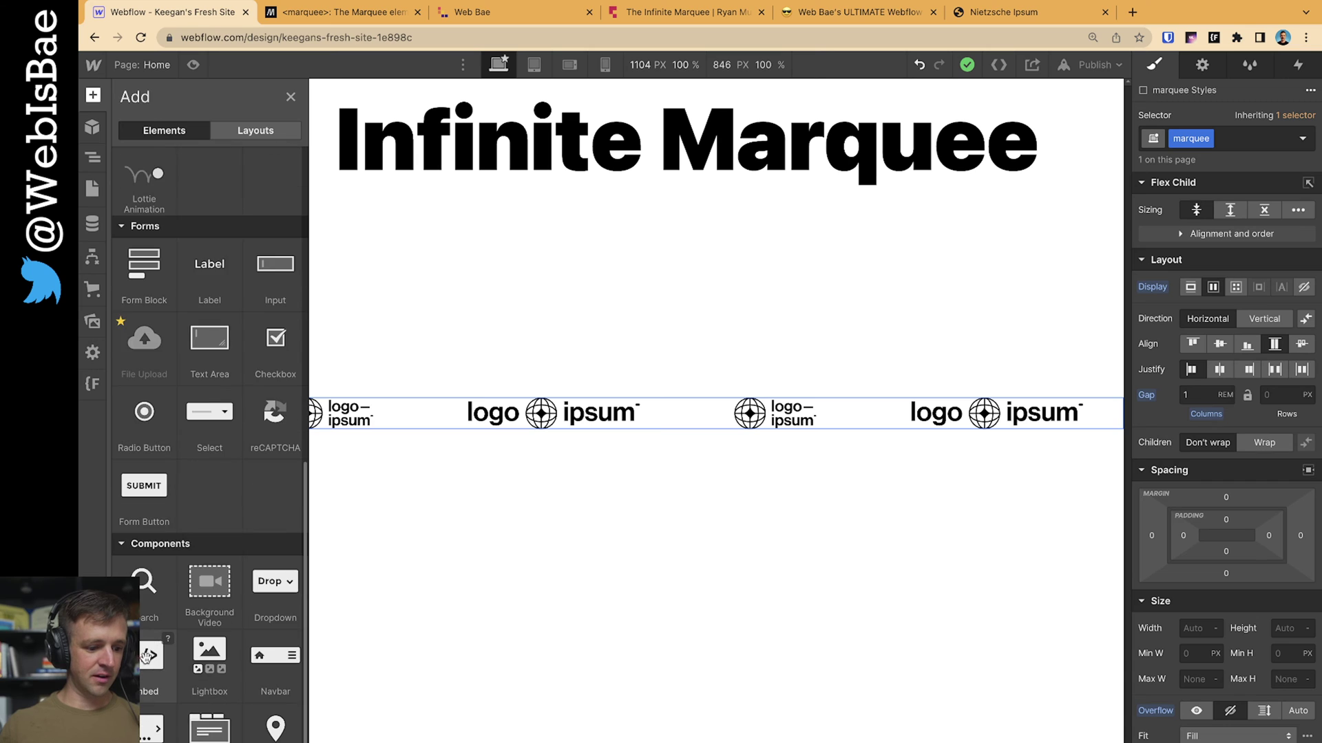
drag(150, 655, 163, 141)
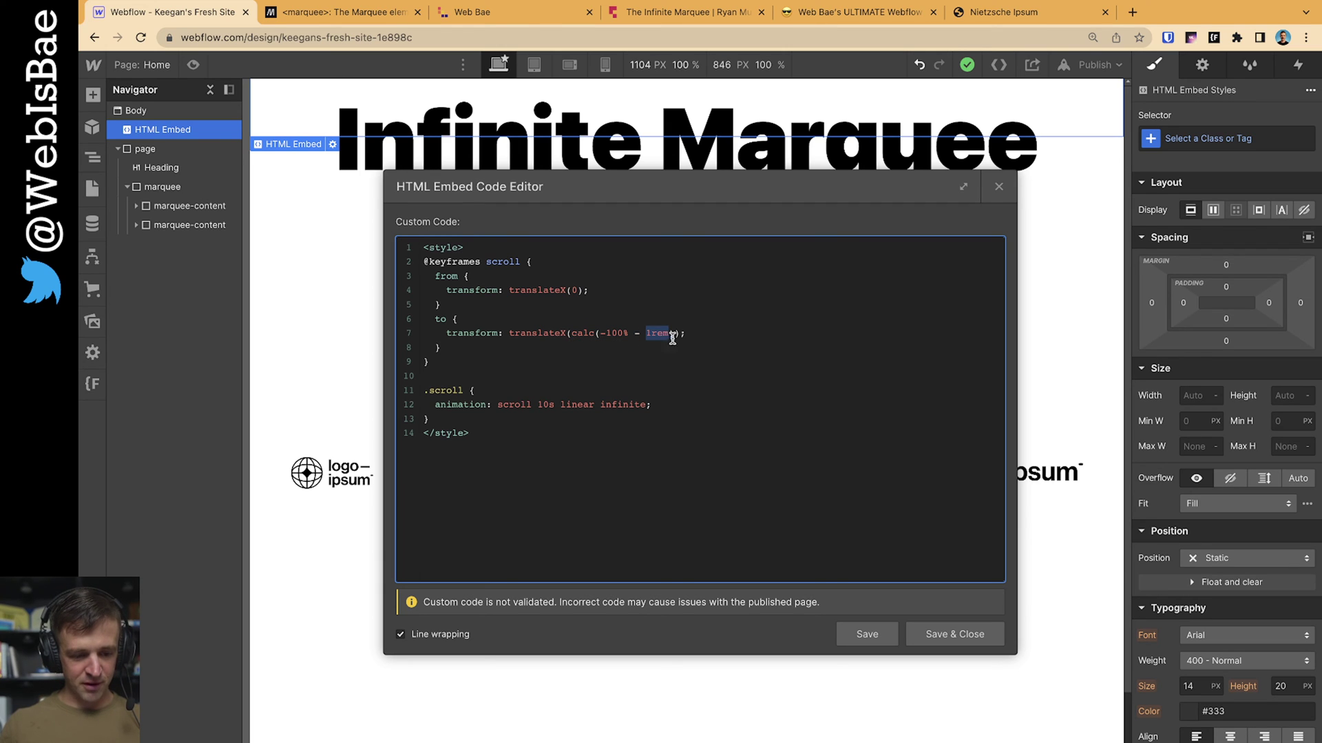
click(974, 645)
Give both marquee-content strips the scroll combo class, then preview the scrolling logo row
click(184, 206)
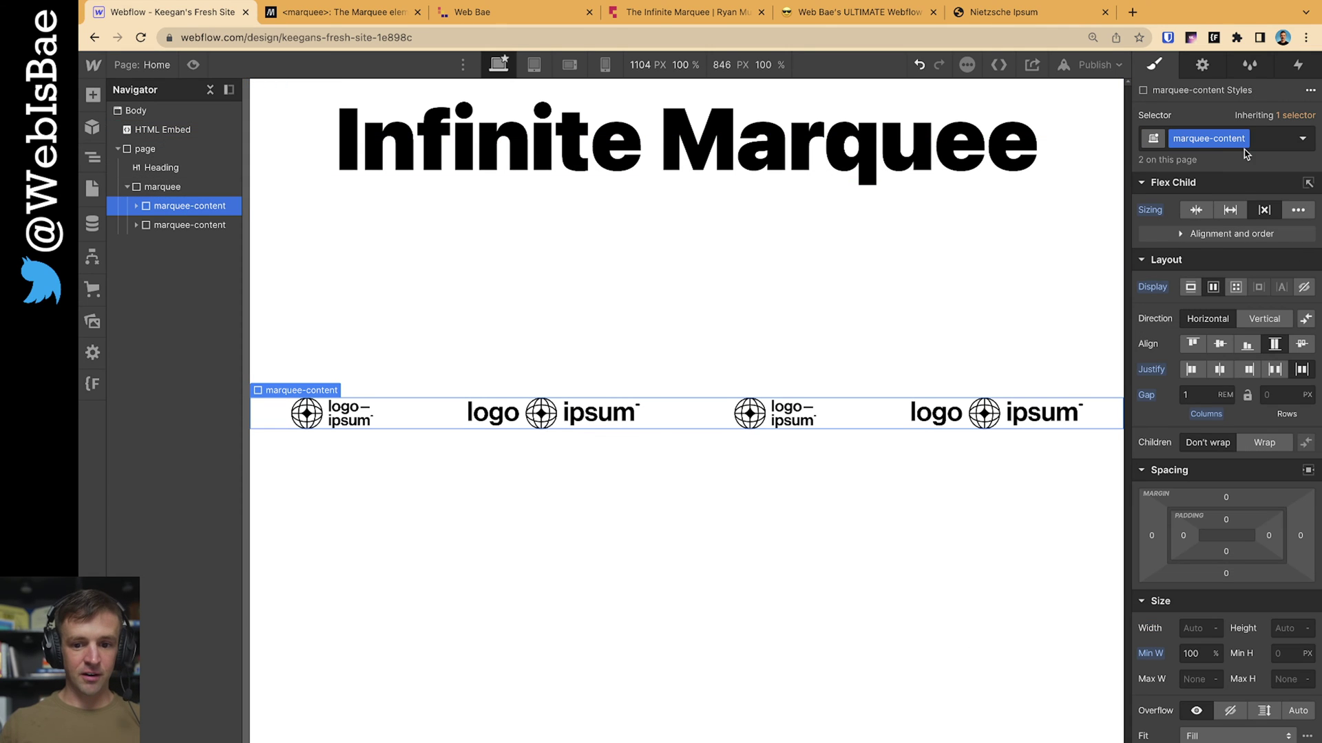
click(1268, 143)
text(scroll)
key(Escape)
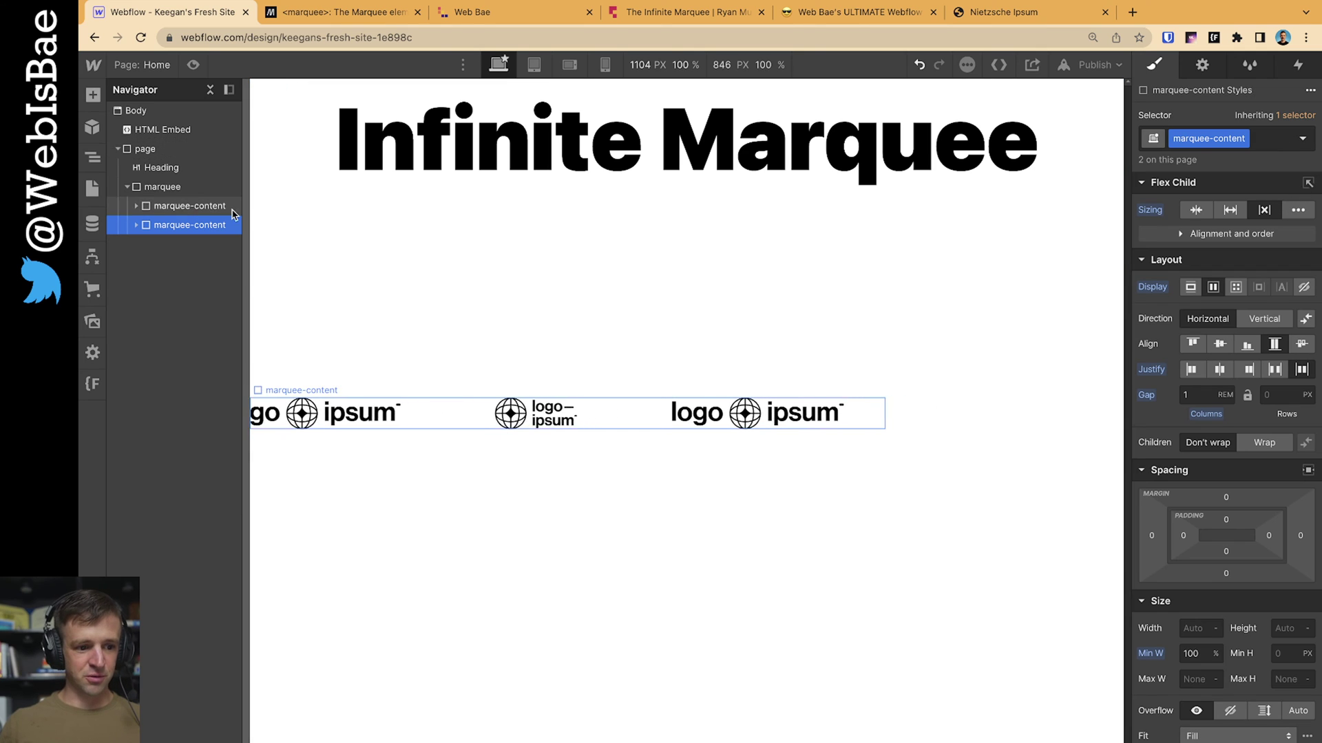
click(1274, 139)
key(Down)
key(Return)
click(1027, 509)
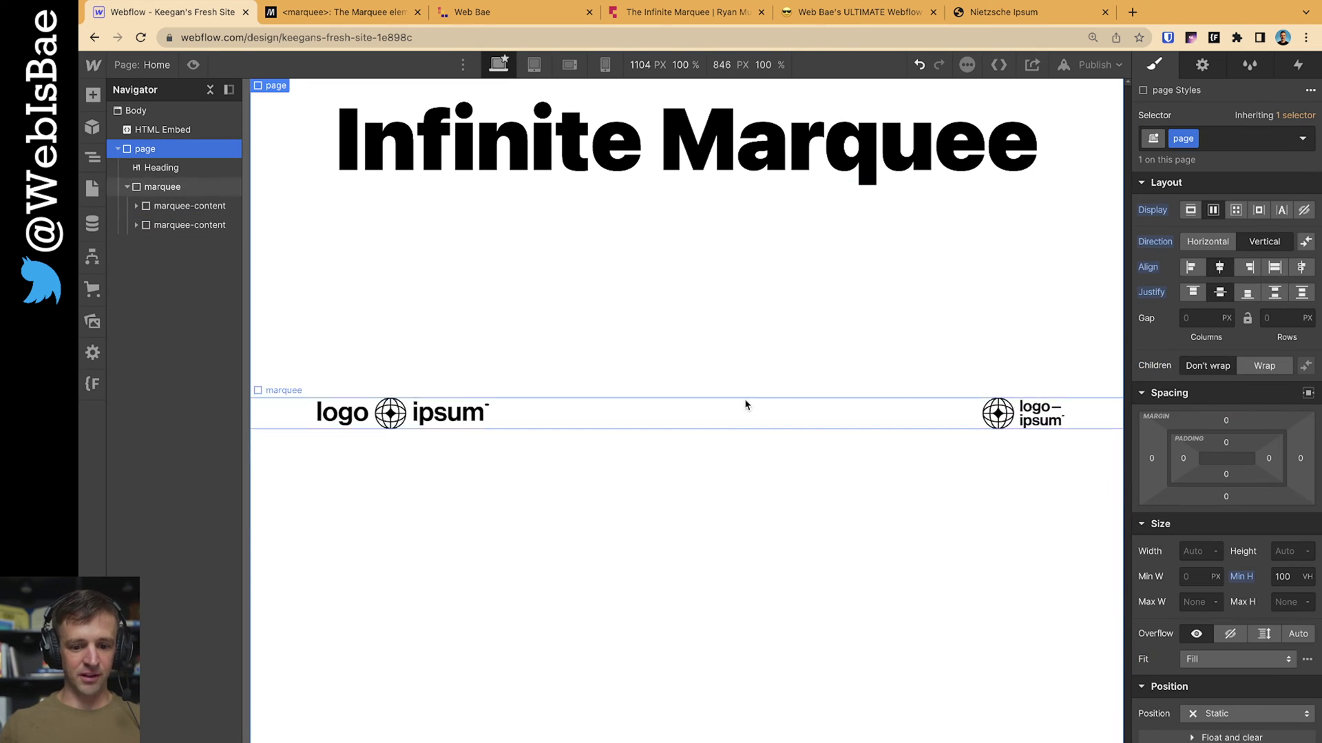
click(194, 66)
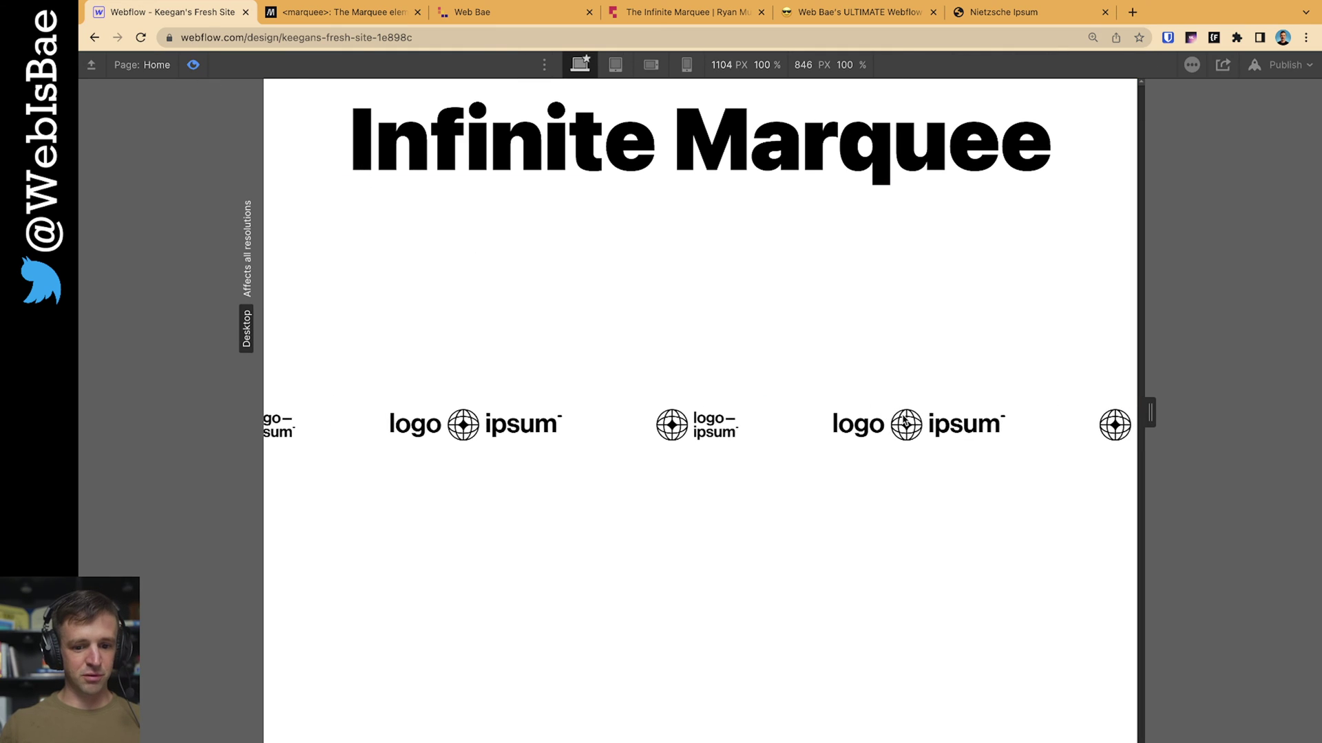
Resize the preview canvas down to 240 px mobile width and back up to 1280 px
mouse_move(1149, 422)
mouse_down()
mouse_move(1239, 422)
mouse_move(1127, 433)
mouse_up()
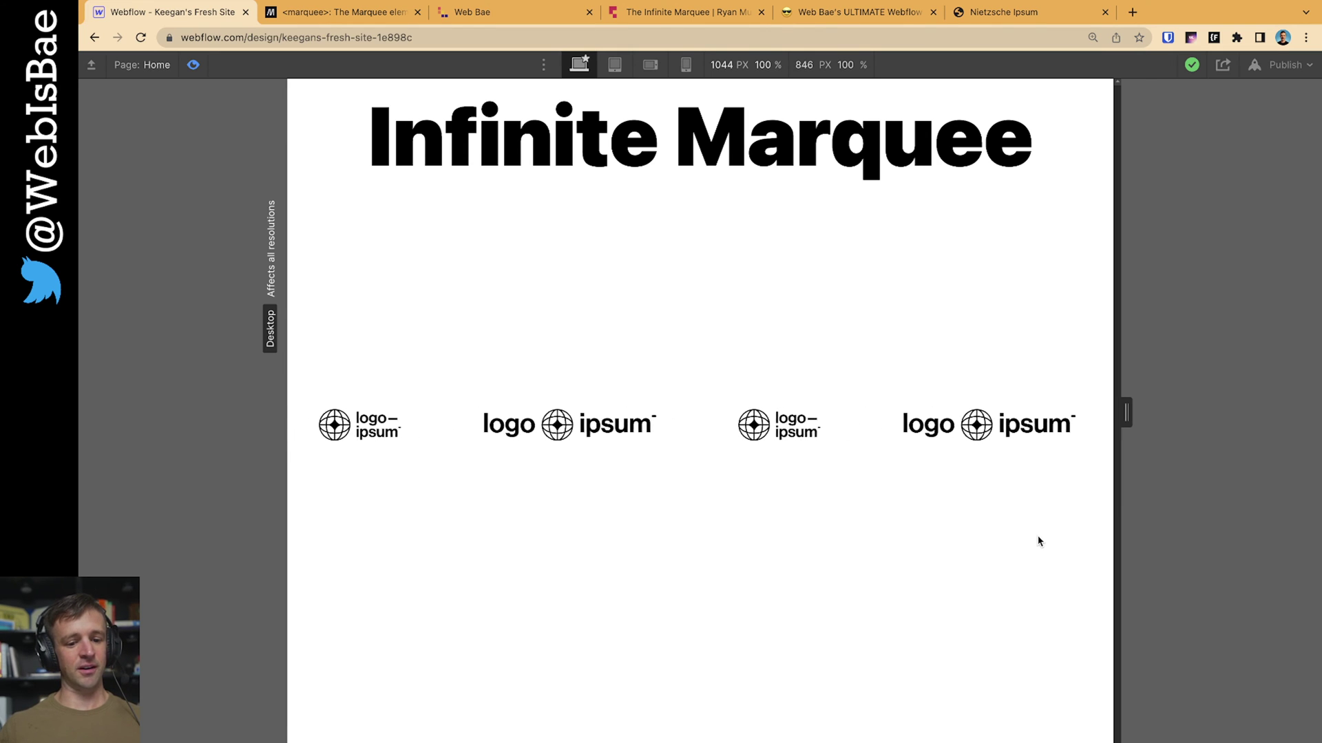
drag(1125, 413, 707, 432)
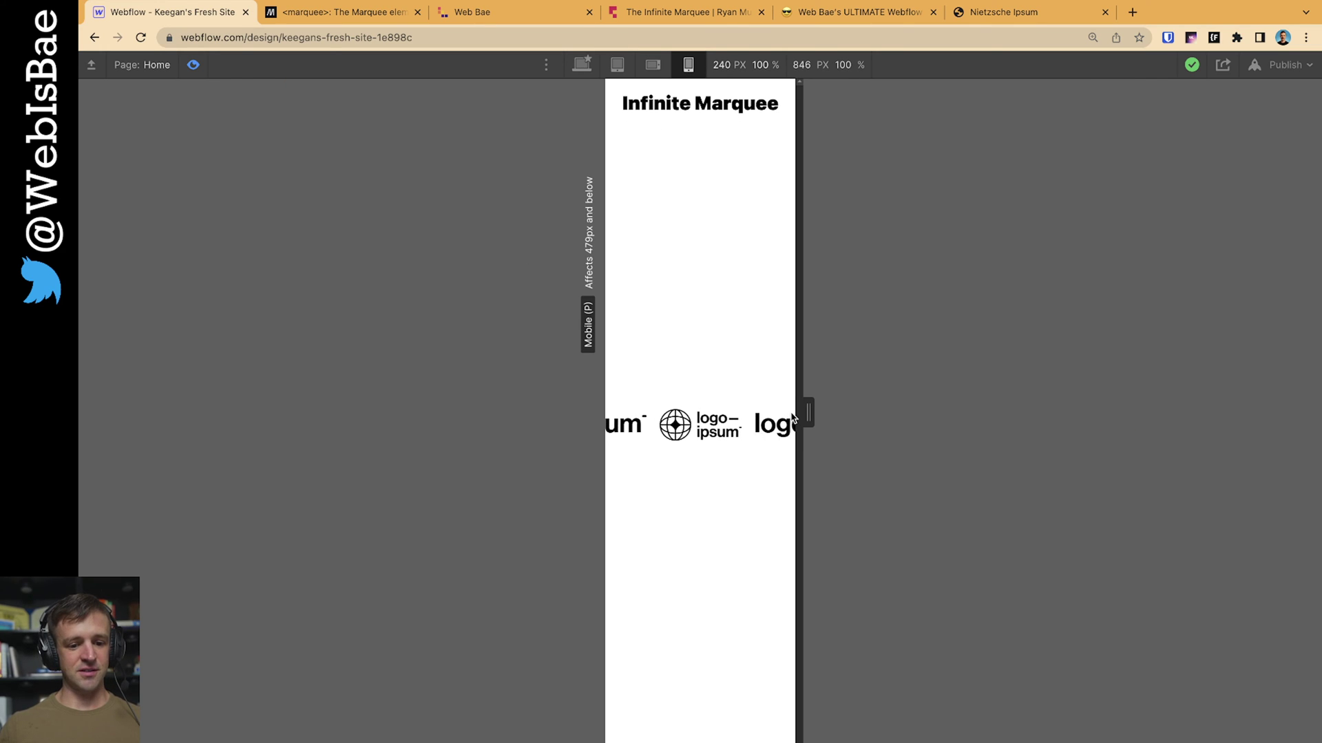
drag(807, 413, 1218, 416)
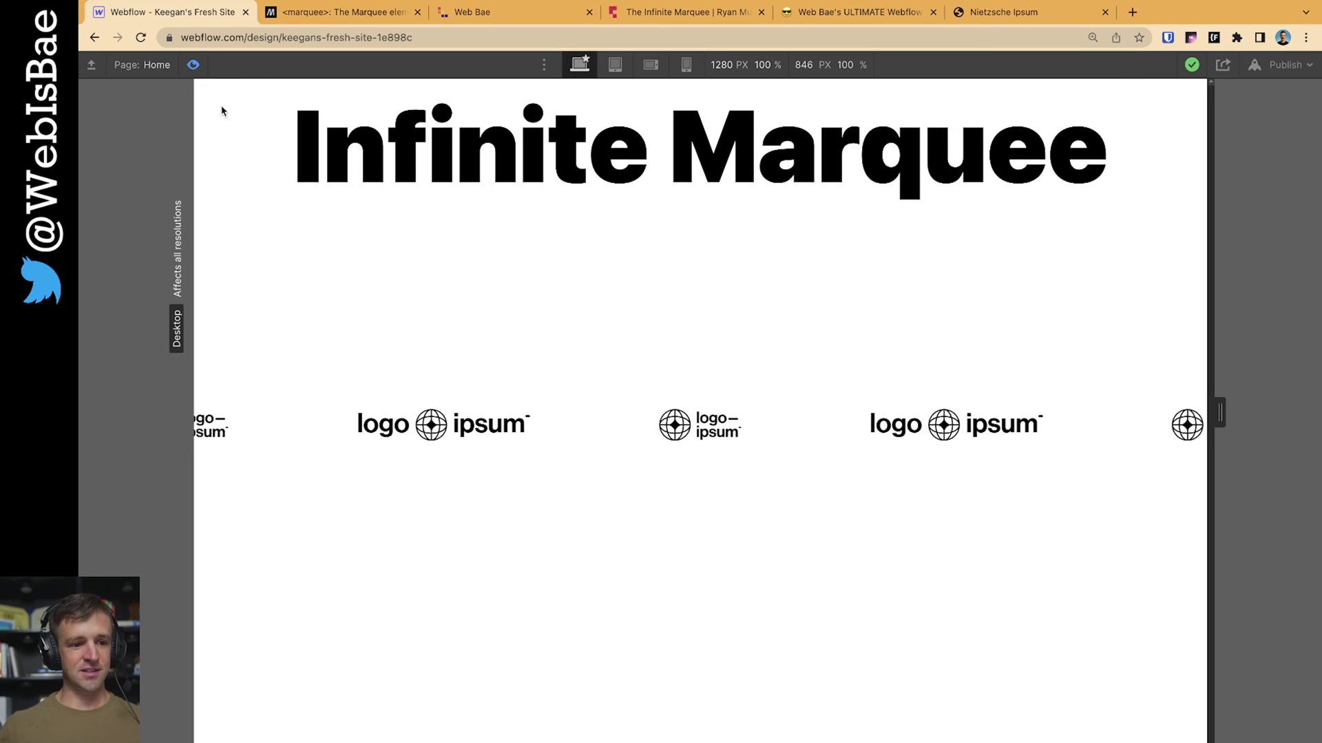
Set the marquee container's background to the Coral swatch, keeping the text colour at #333
click(194, 66)
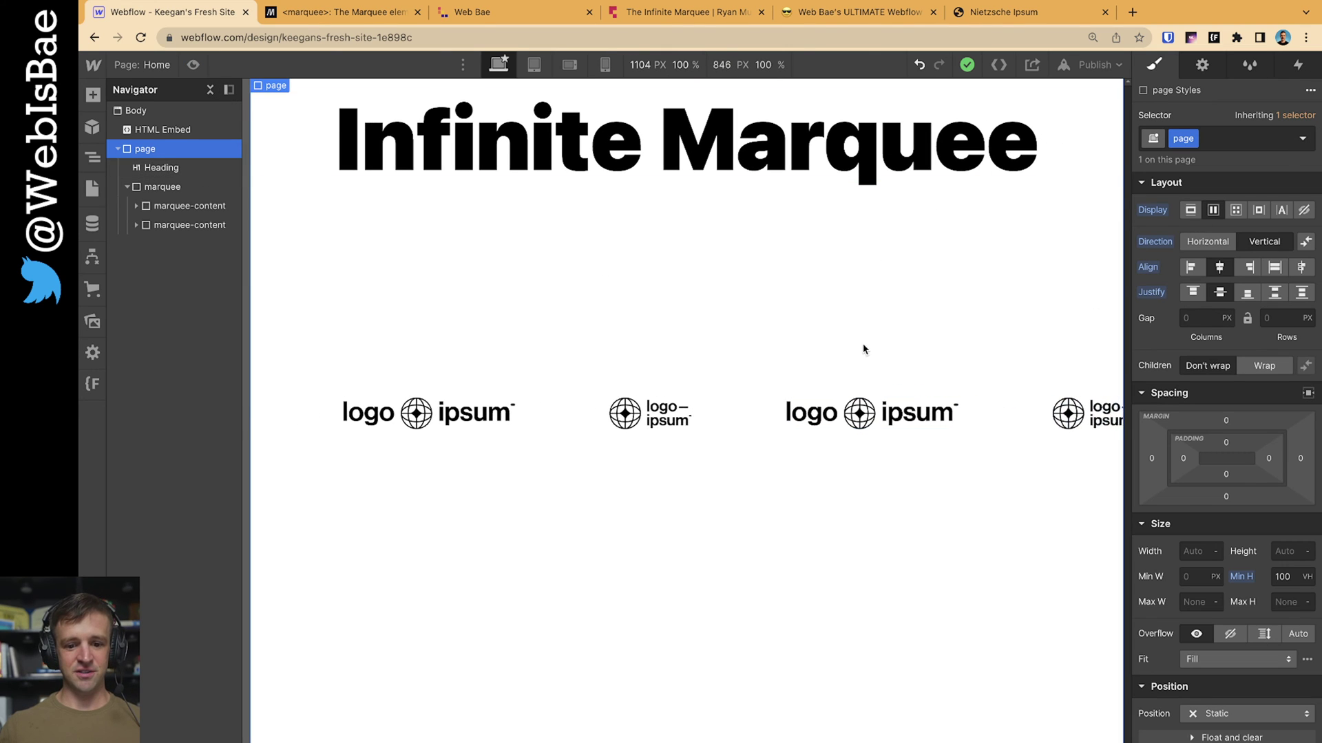
click(163, 186)
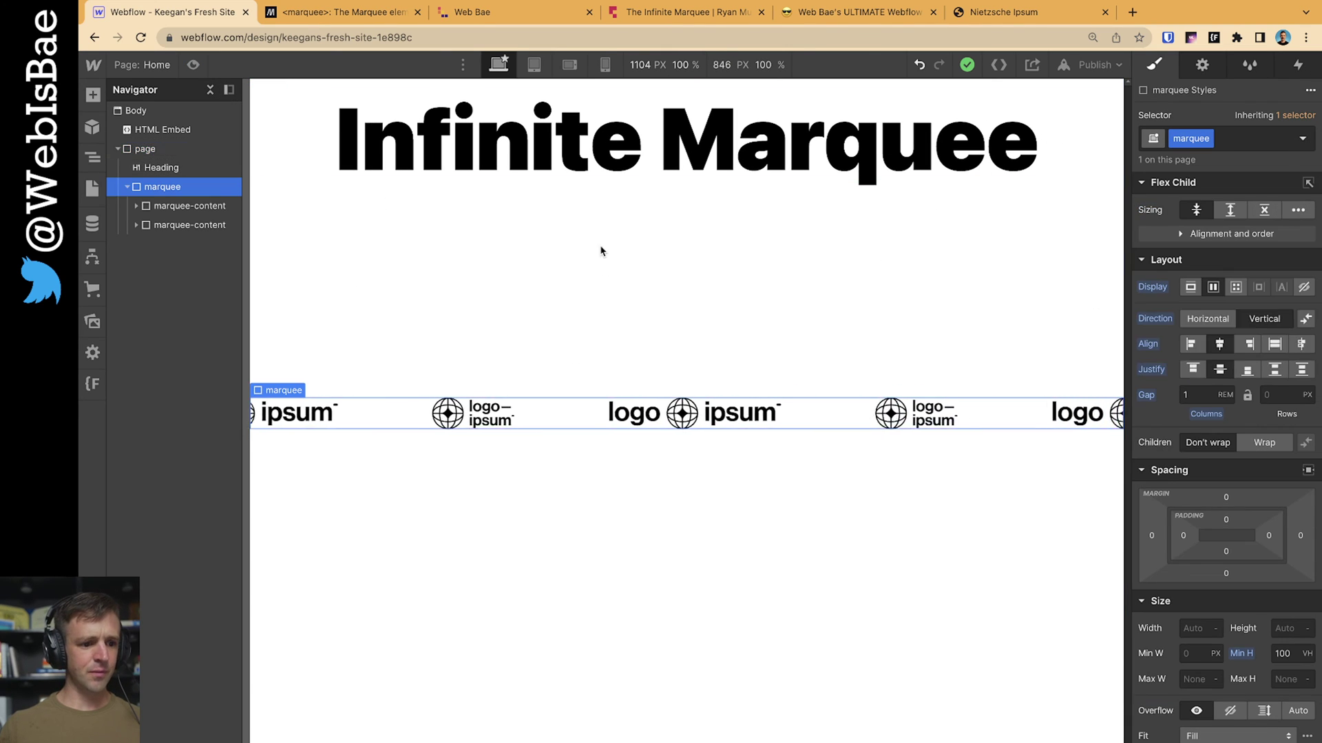
scroll(1219, 513, down, 5)
scroll(1219, 513, down, 2)
click(1191, 531)
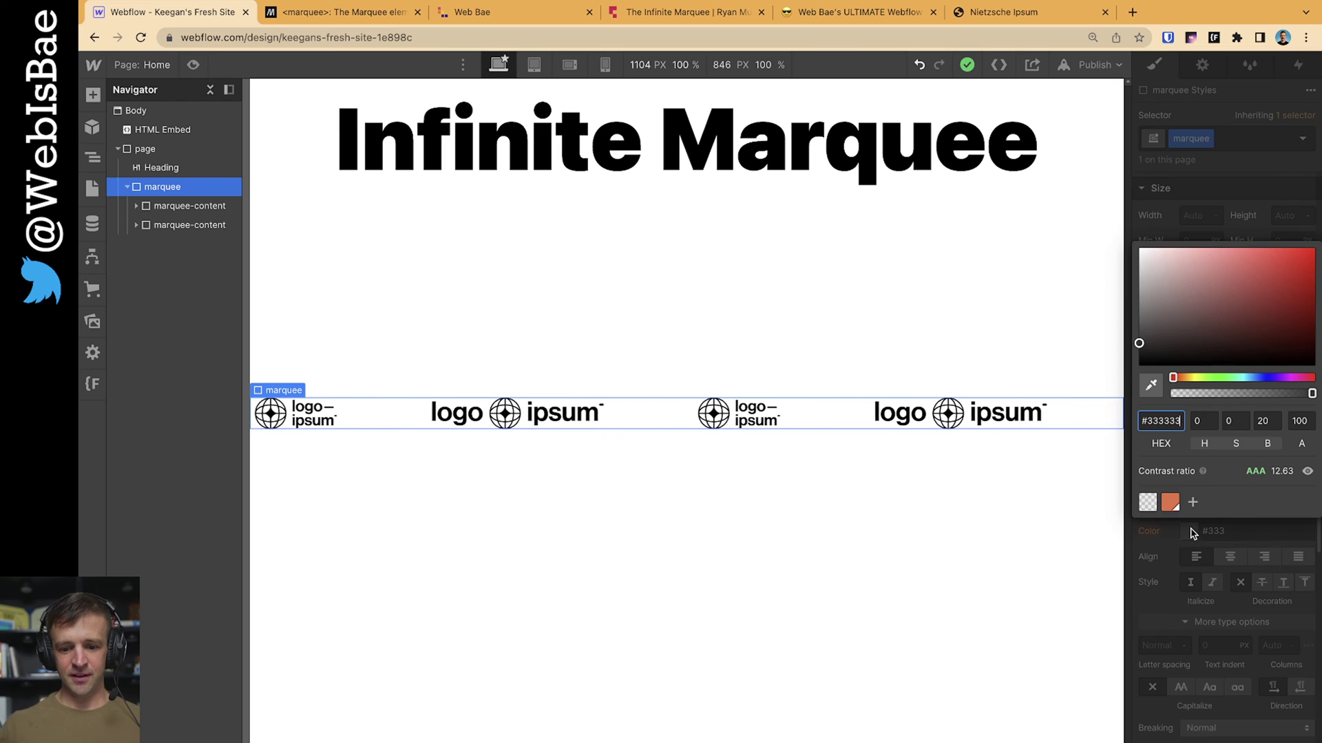
click(1163, 502)
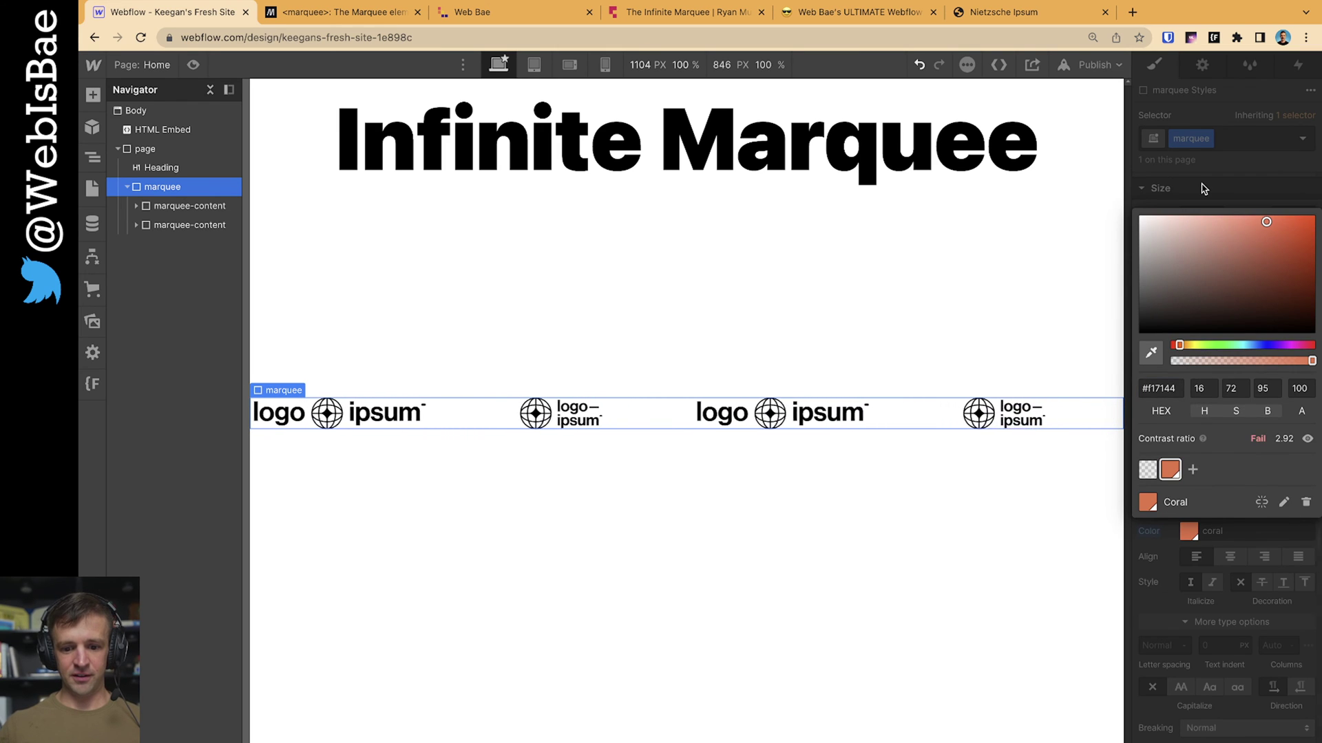
key(Escape)
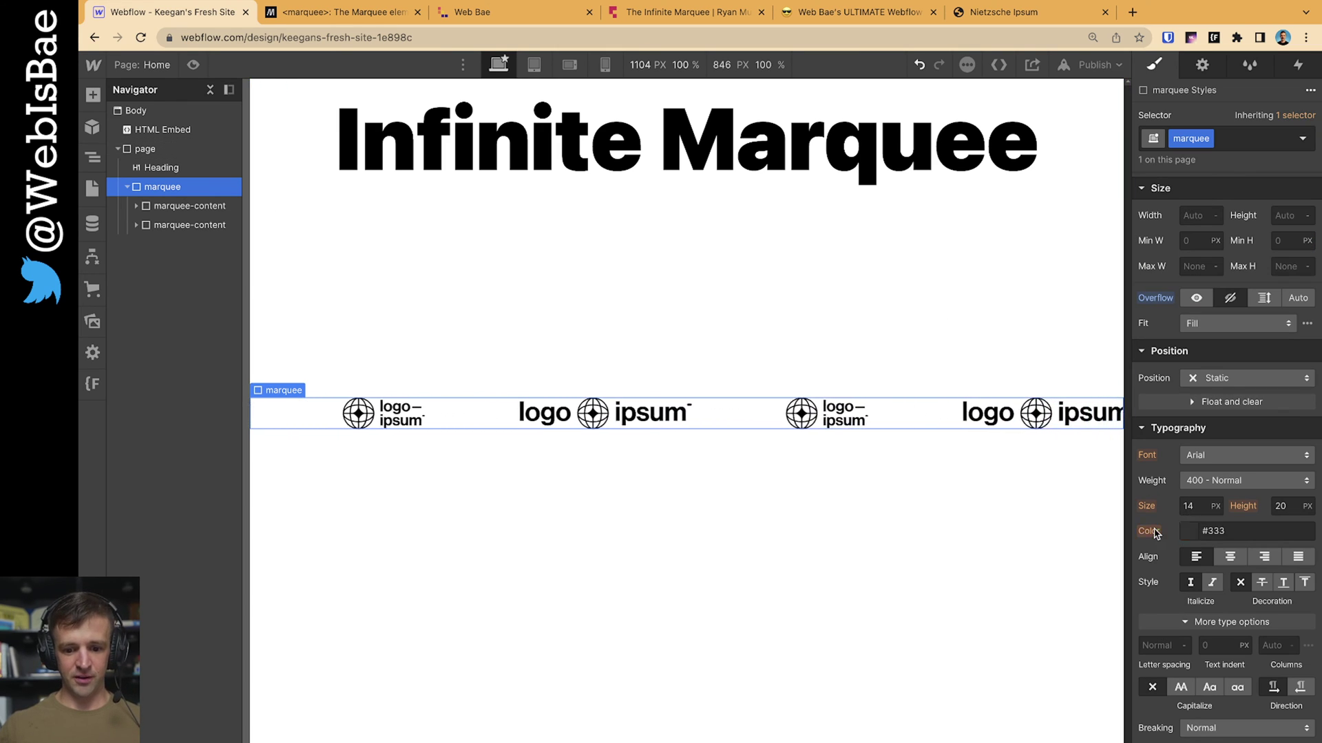
scroll(1163, 551, down, 3)
click(1190, 709)
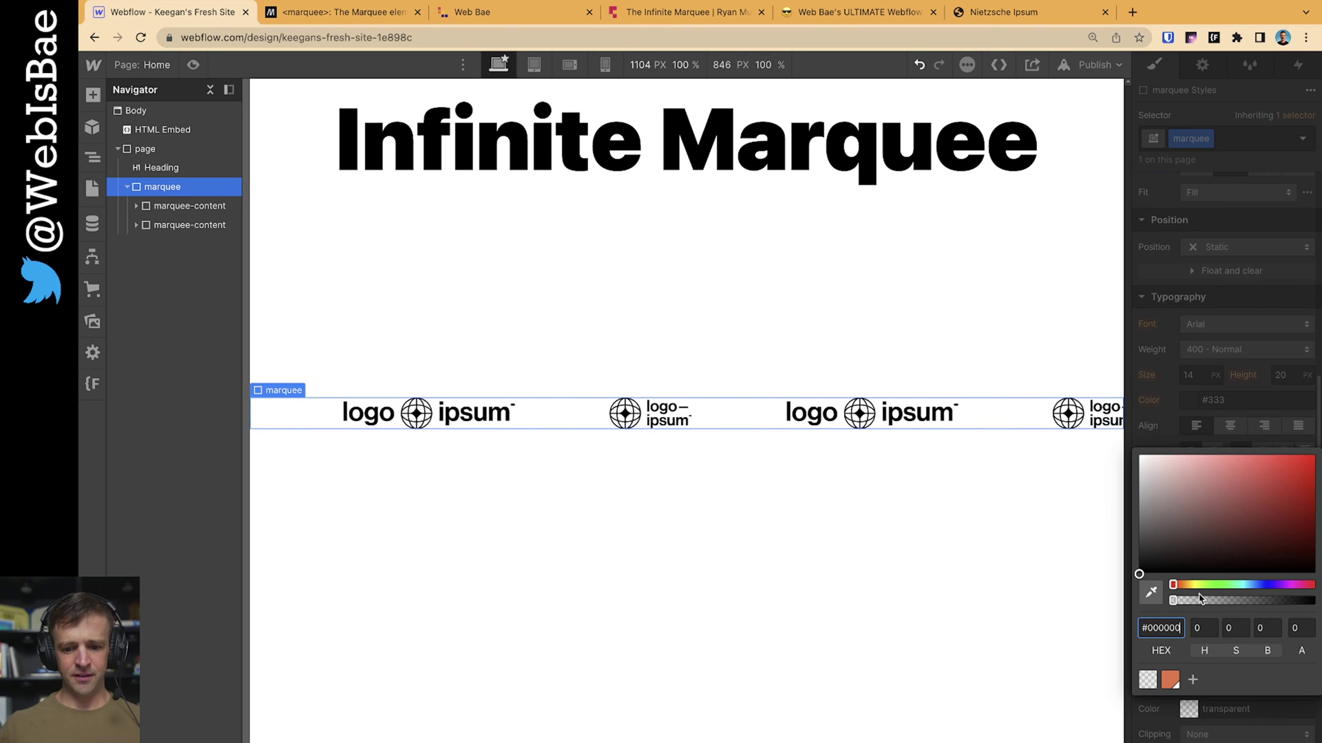
click(1172, 640)
scroll(1207, 379, up, 8)
scroll(1218, 447, up, 4)
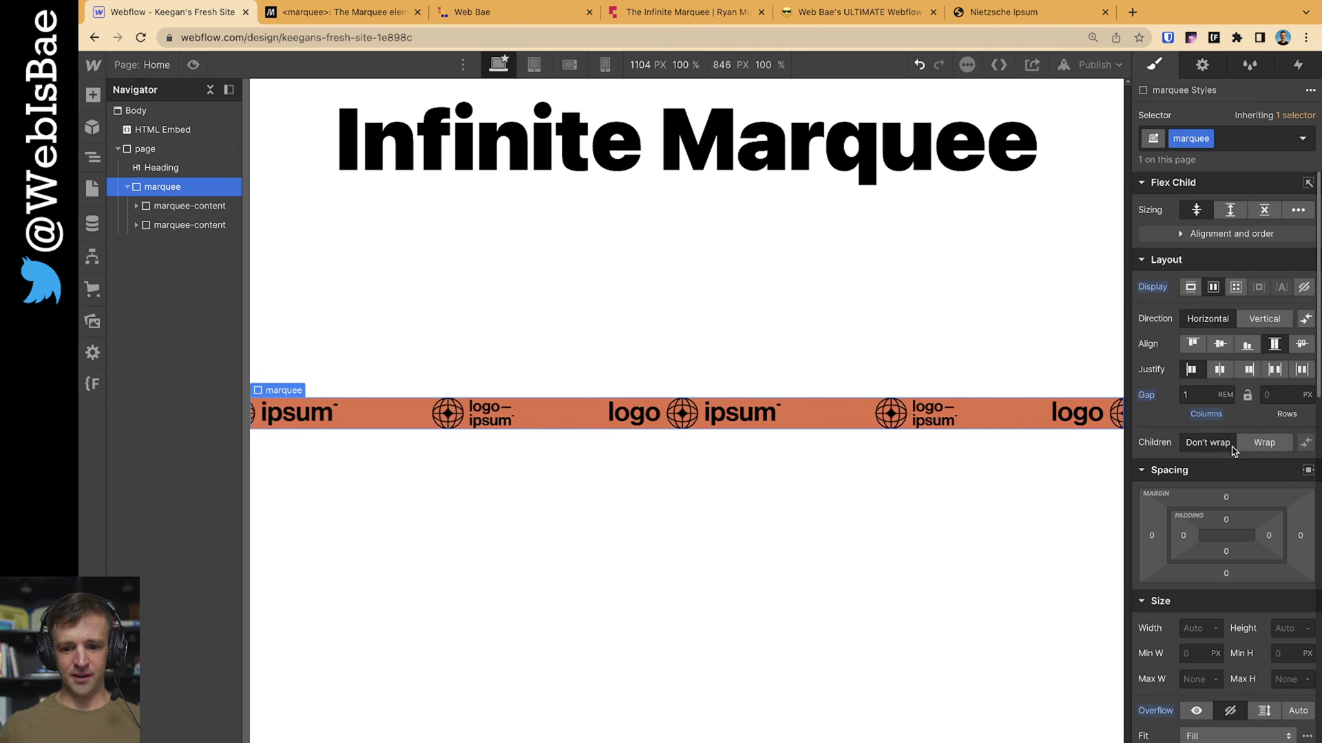
Give the marquee 2rem top padding, then even top and bottom padding at about 1.9rem
click(1226, 521)
text(2rem)
key(Return)
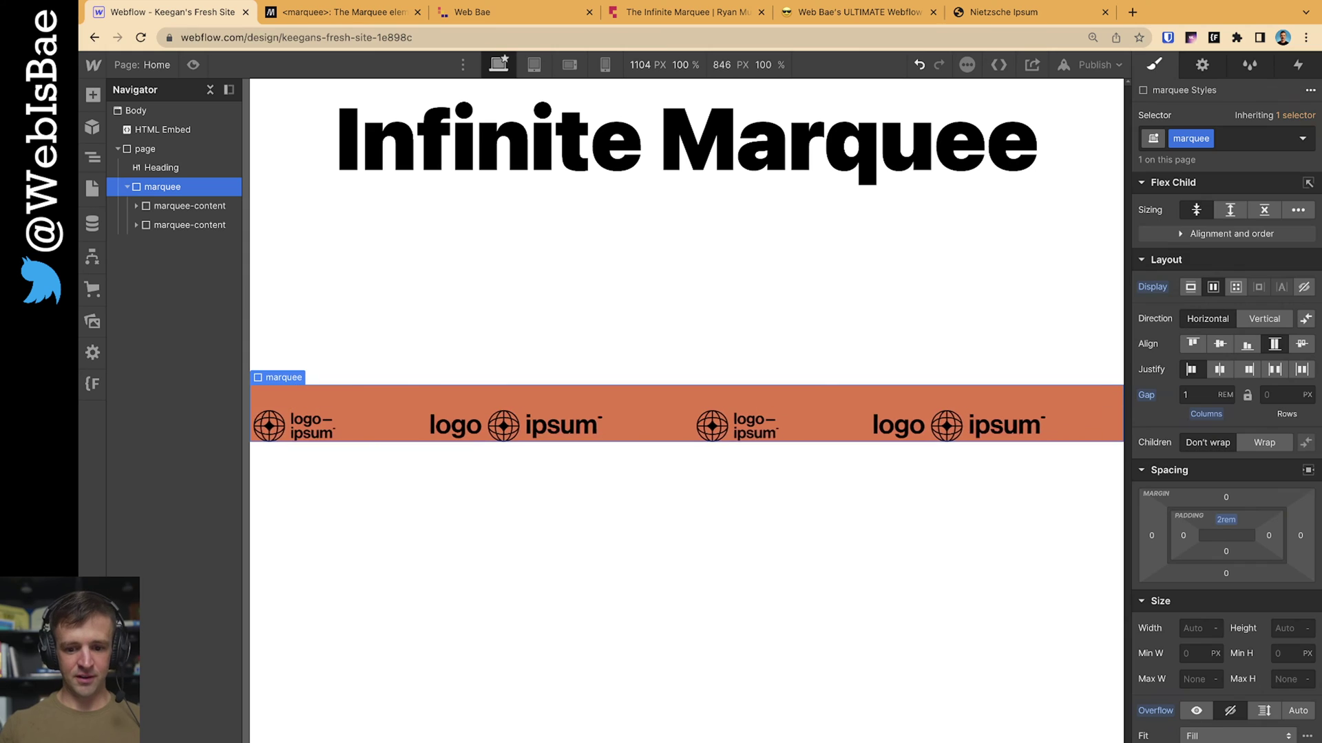
drag(1224, 524, 1226, 521)
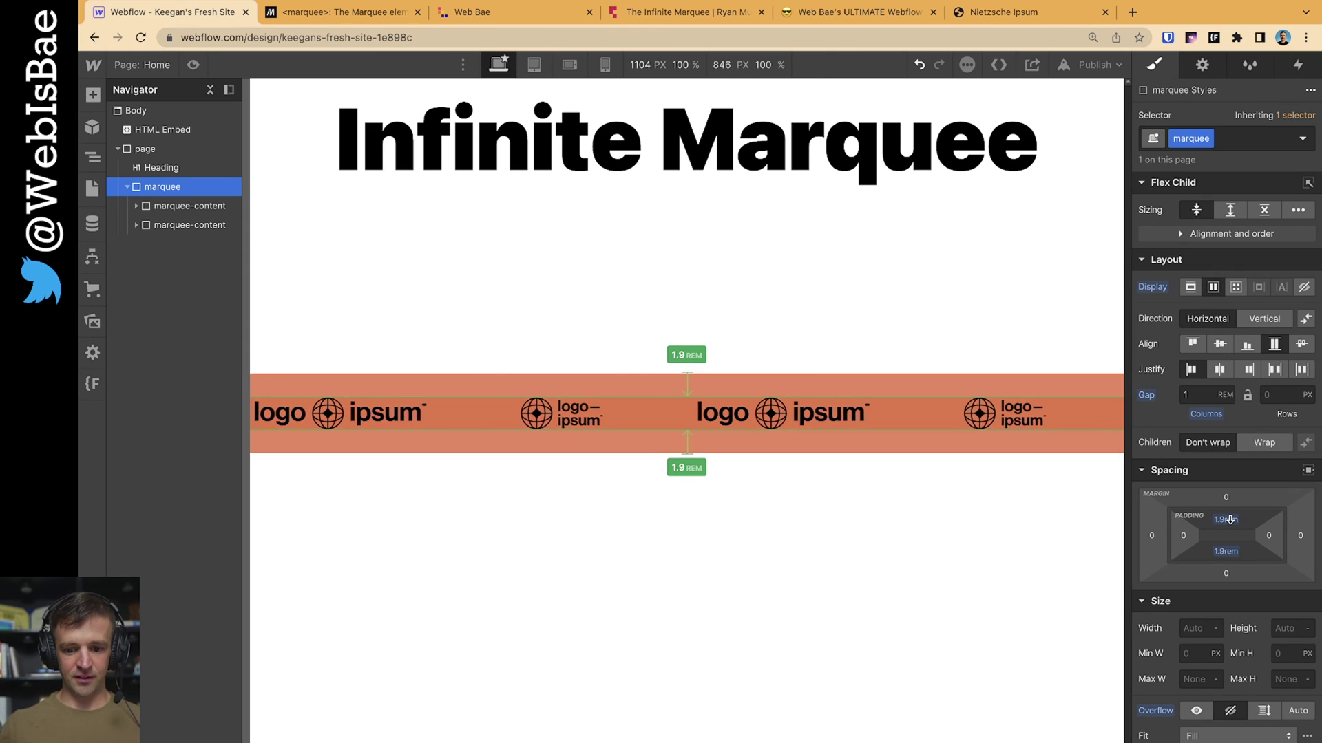
click(870, 493)
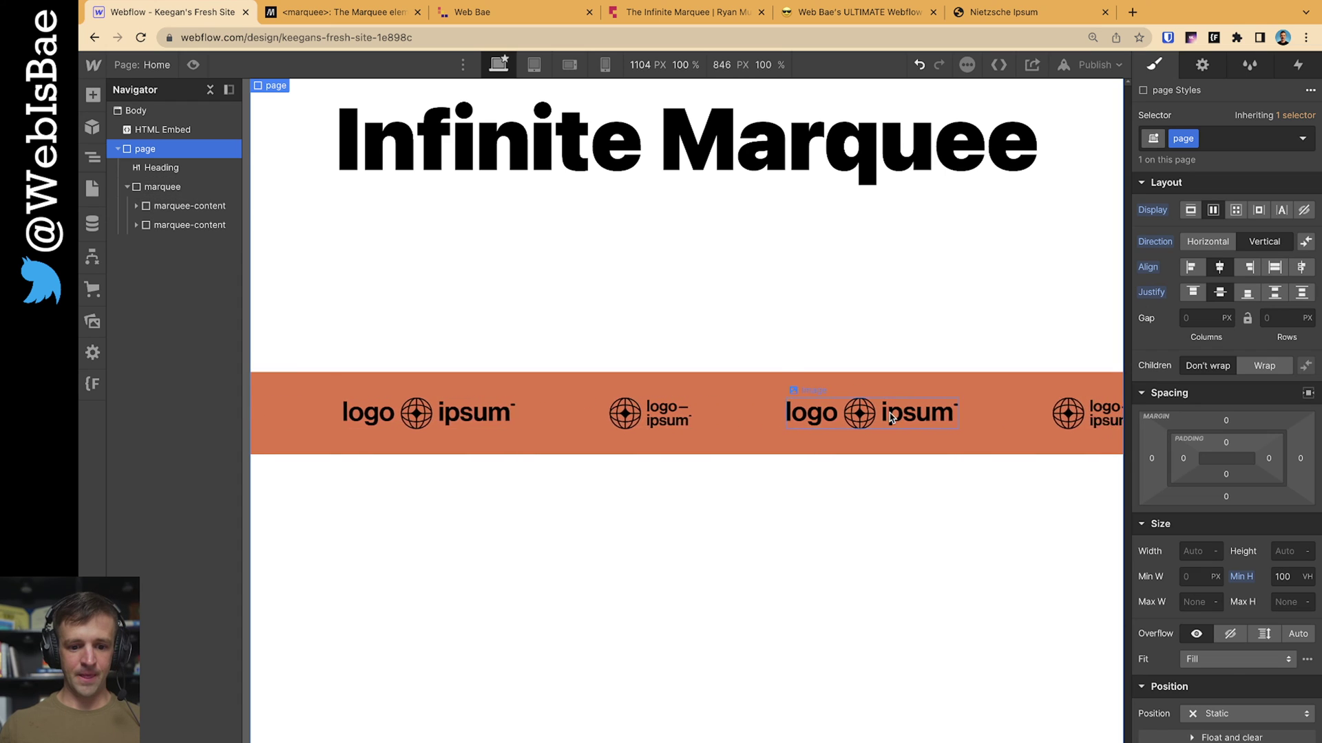
Duplicate the logo marquee and delete the logo images from the copy's first content group
click(128, 186)
click(140, 189)
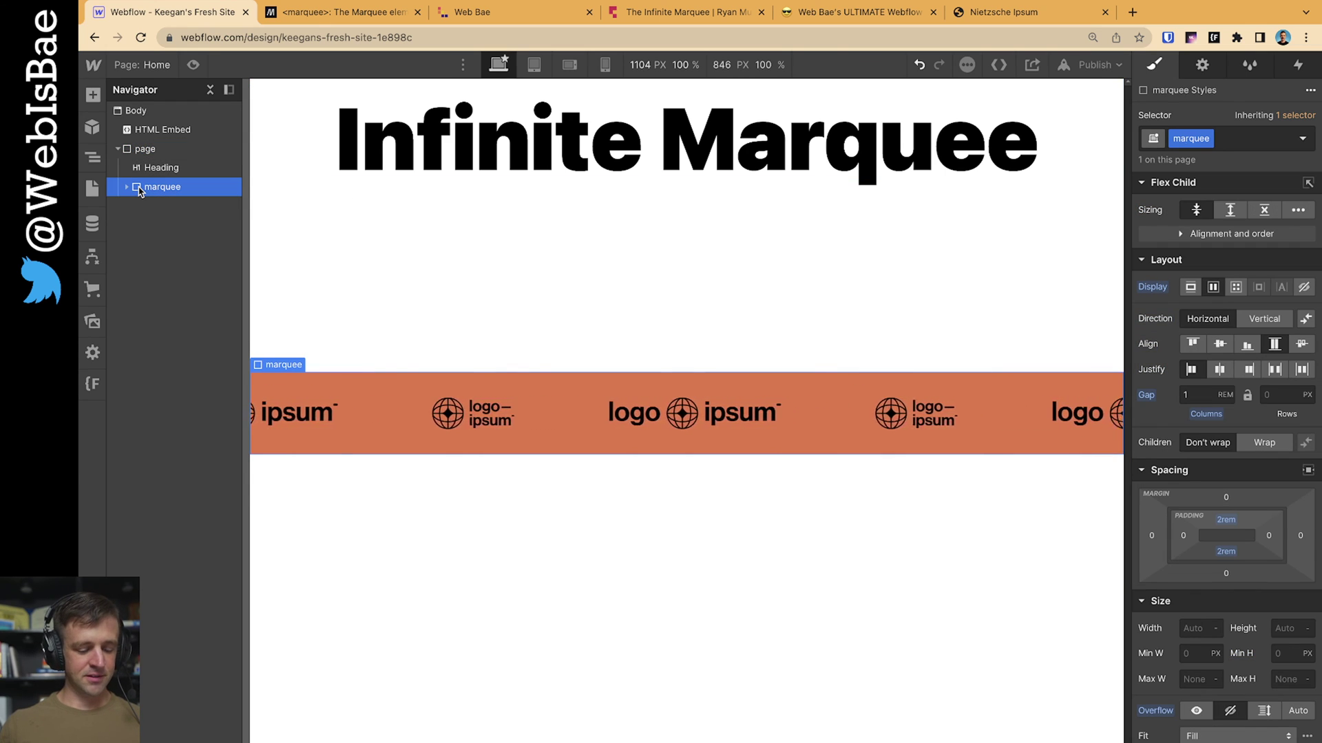
key(ctrl+d)
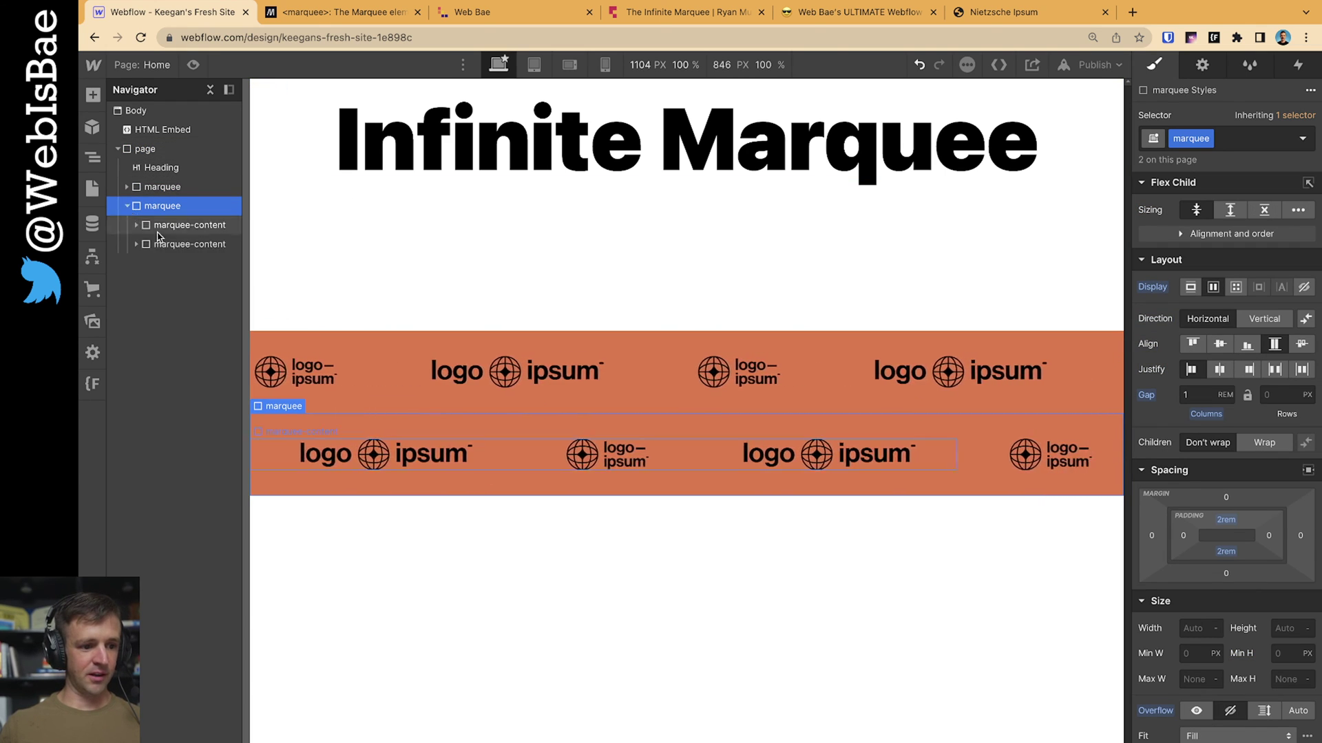
click(166, 226)
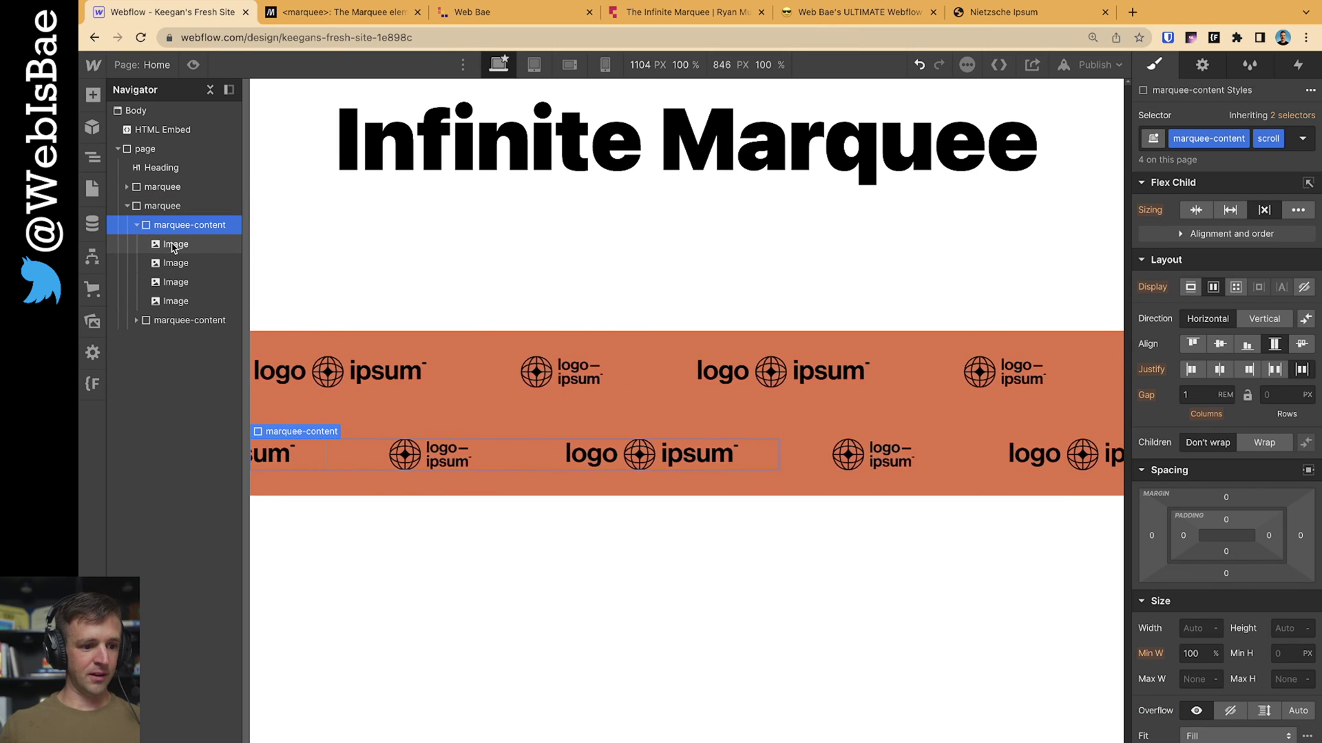
click(174, 245)
key(Delete)
key(Delete)
key(Delete)
key(Delete)
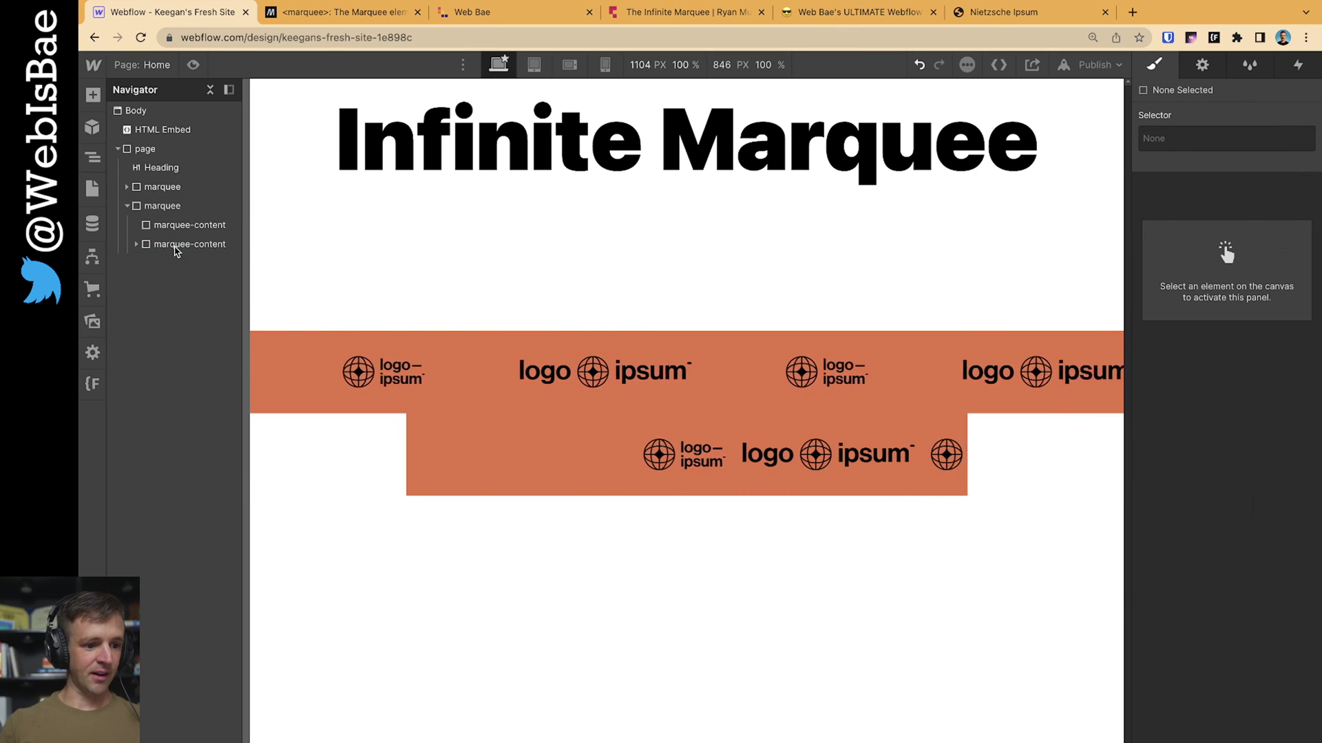
Place a Text Block in the emptied content group with 5vw font size and extra-bold weight
key(a)
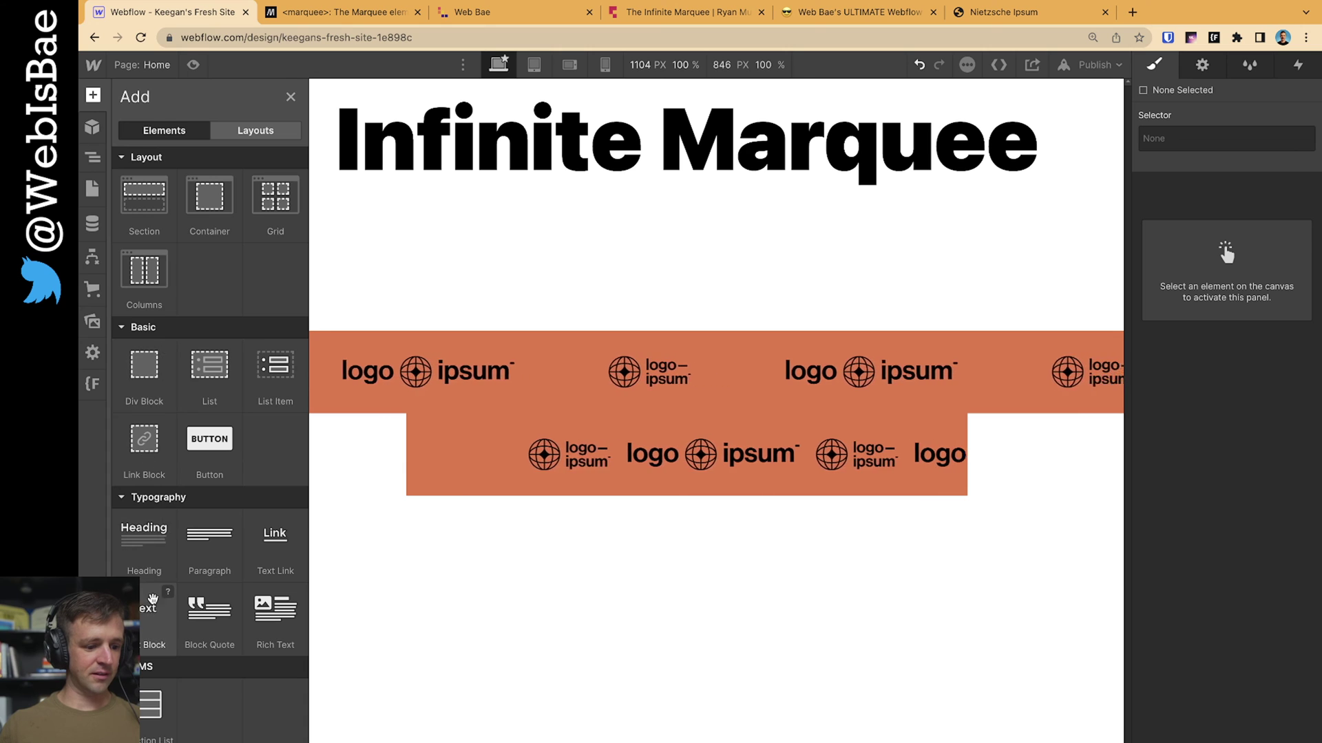
drag(148, 616, 187, 246)
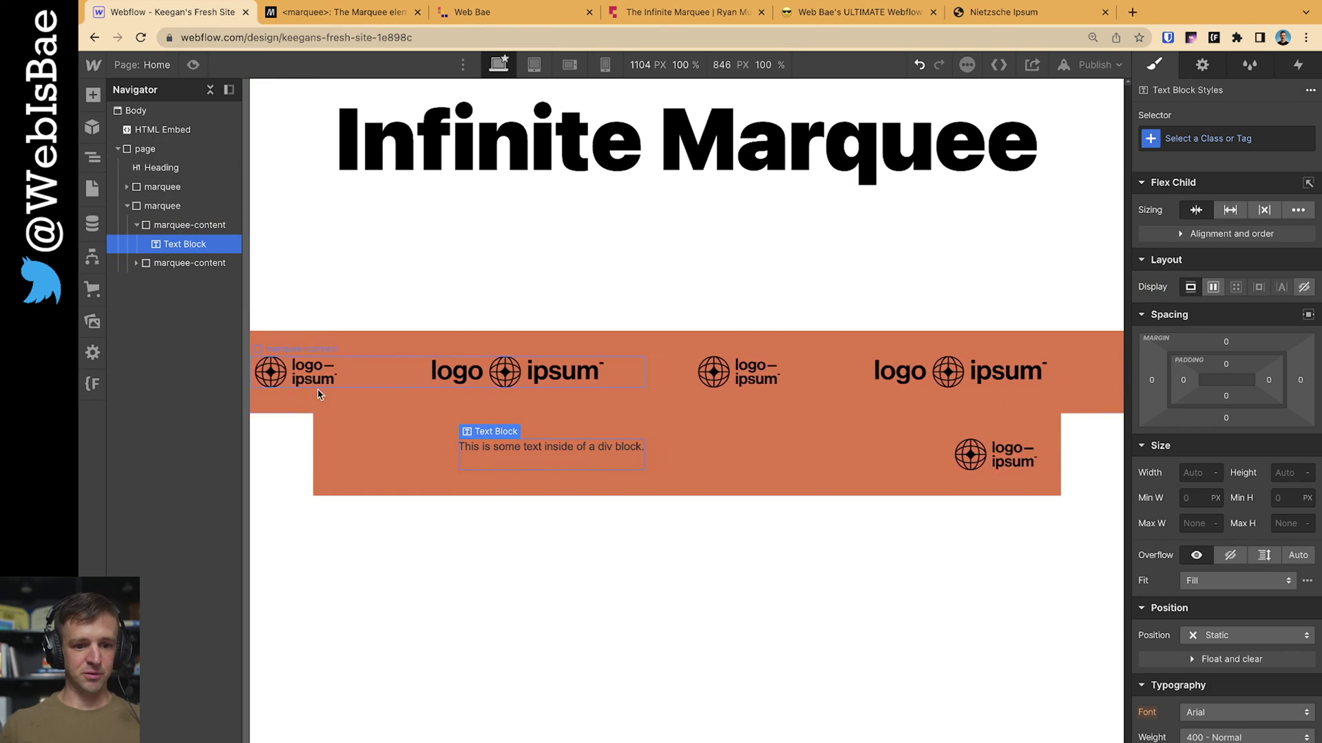
scroll(1226, 620, down, 2)
click(1198, 710)
text(5vw)
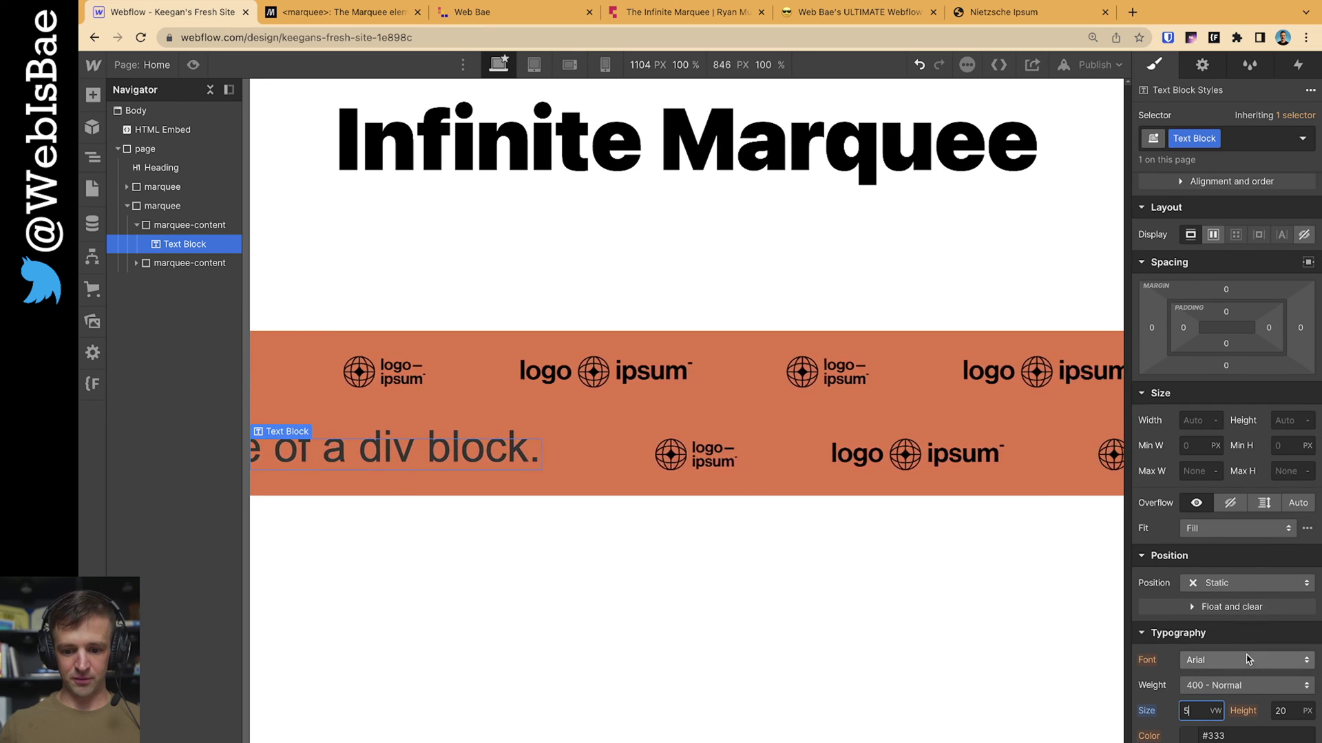
click(1248, 662)
click(1205, 304)
click(1232, 685)
click(1225, 740)
Delete the text marquee's redundant second marquee-content group
click(194, 264)
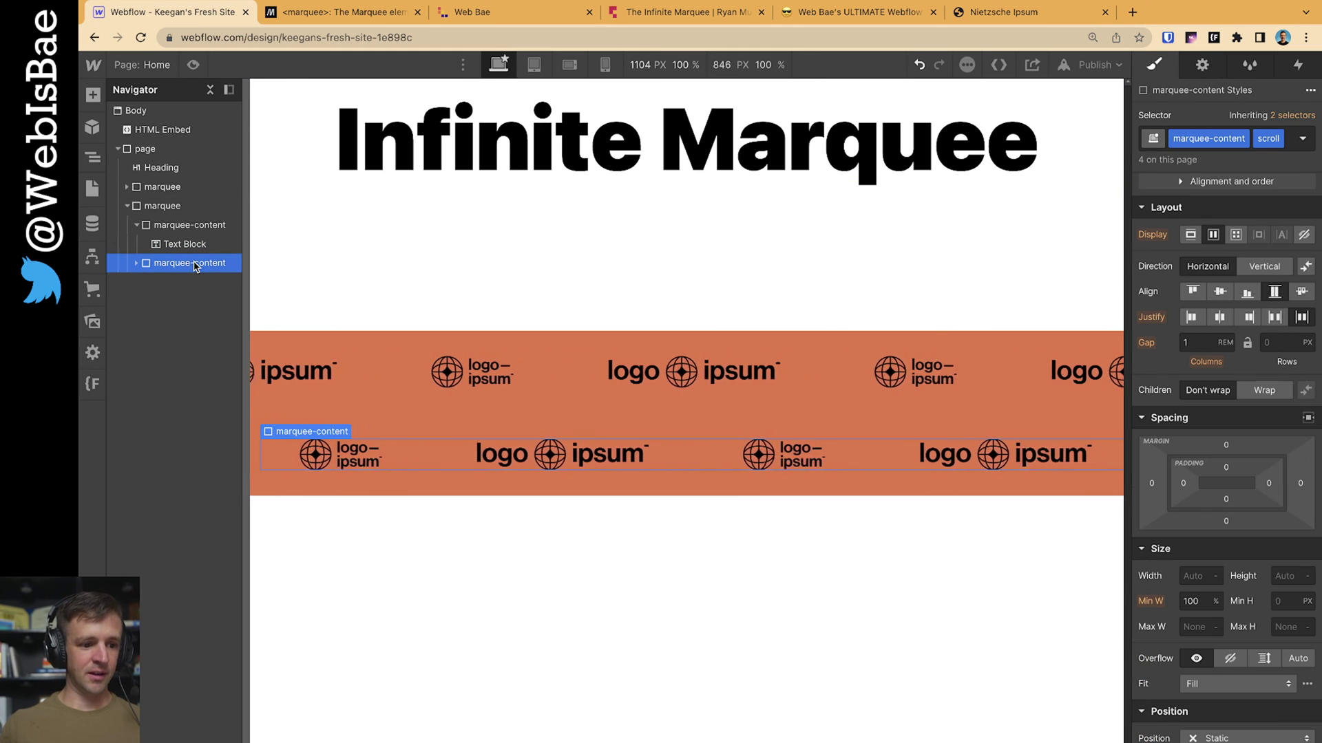
key(Delete)
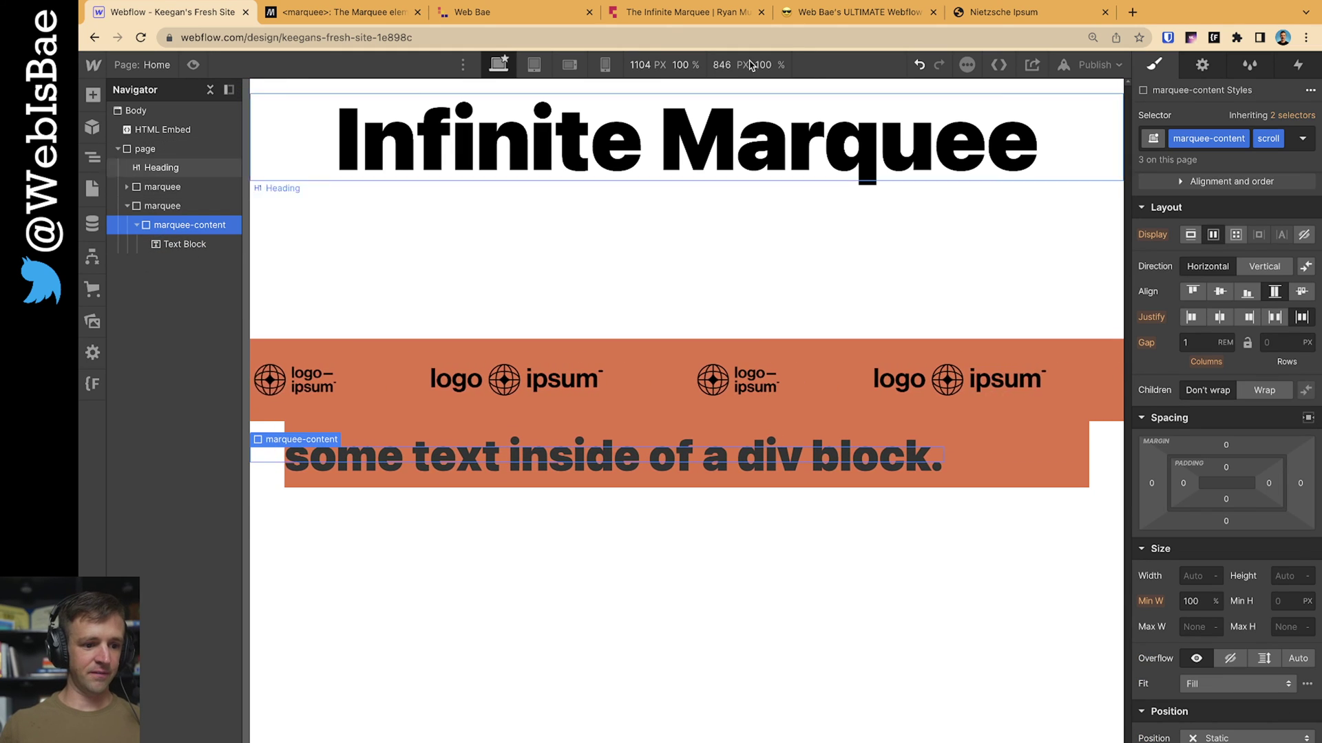
click(984, 13)
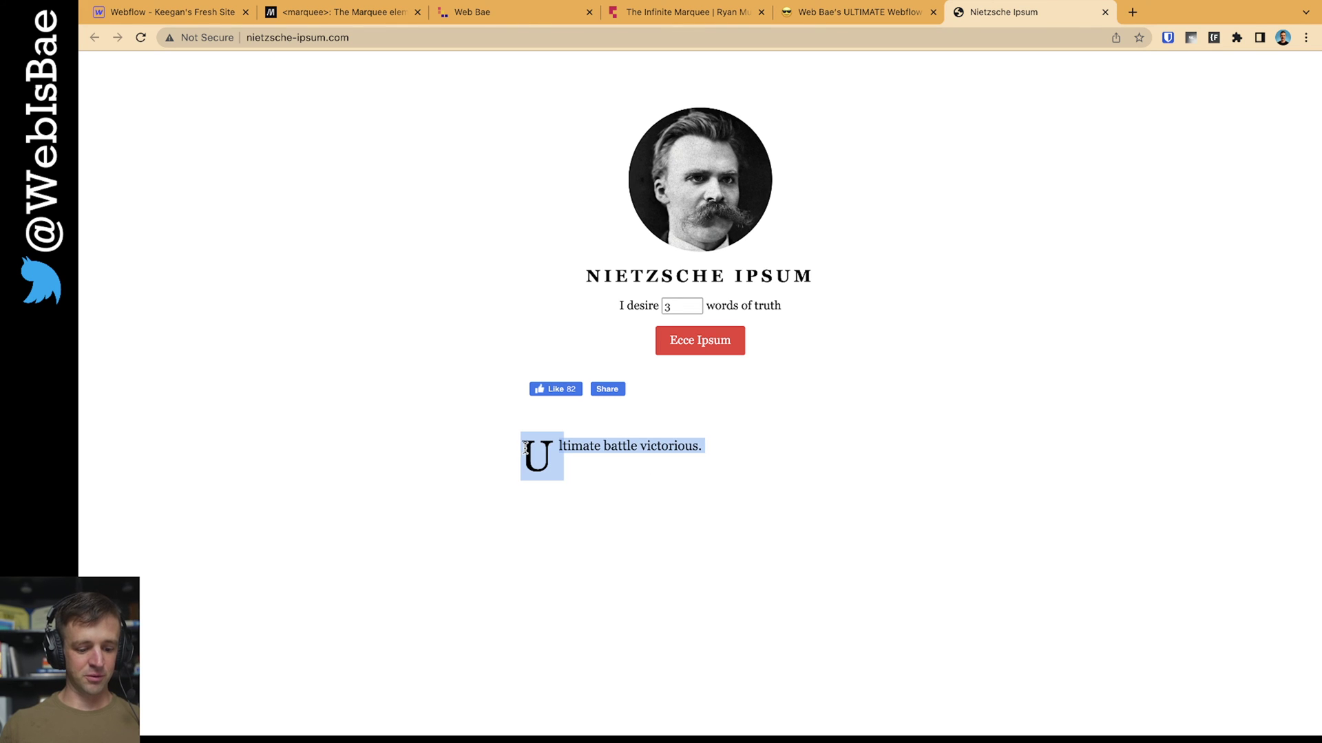
Replace the Text Block's placeholder with 'Ultimate battle victorious.' and set line height to 1
click(172, 12)
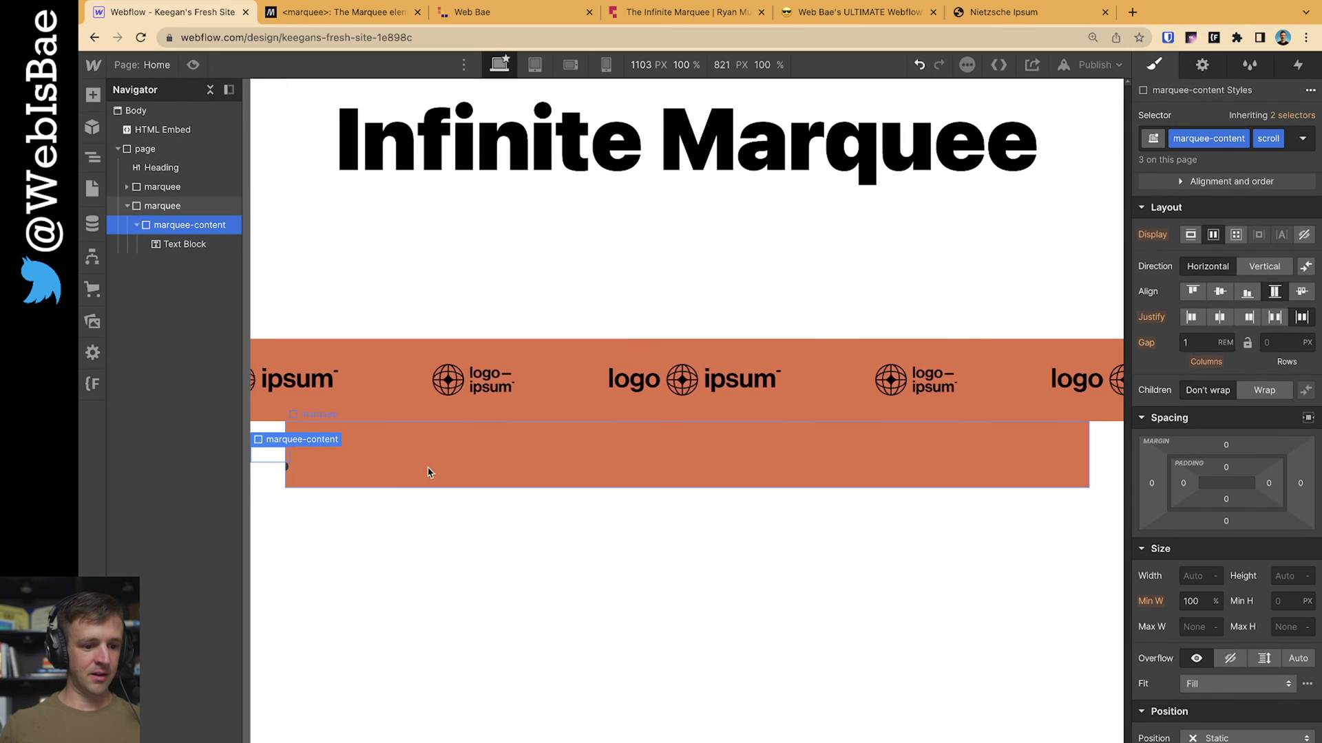
click(167, 246)
double_click(479, 460)
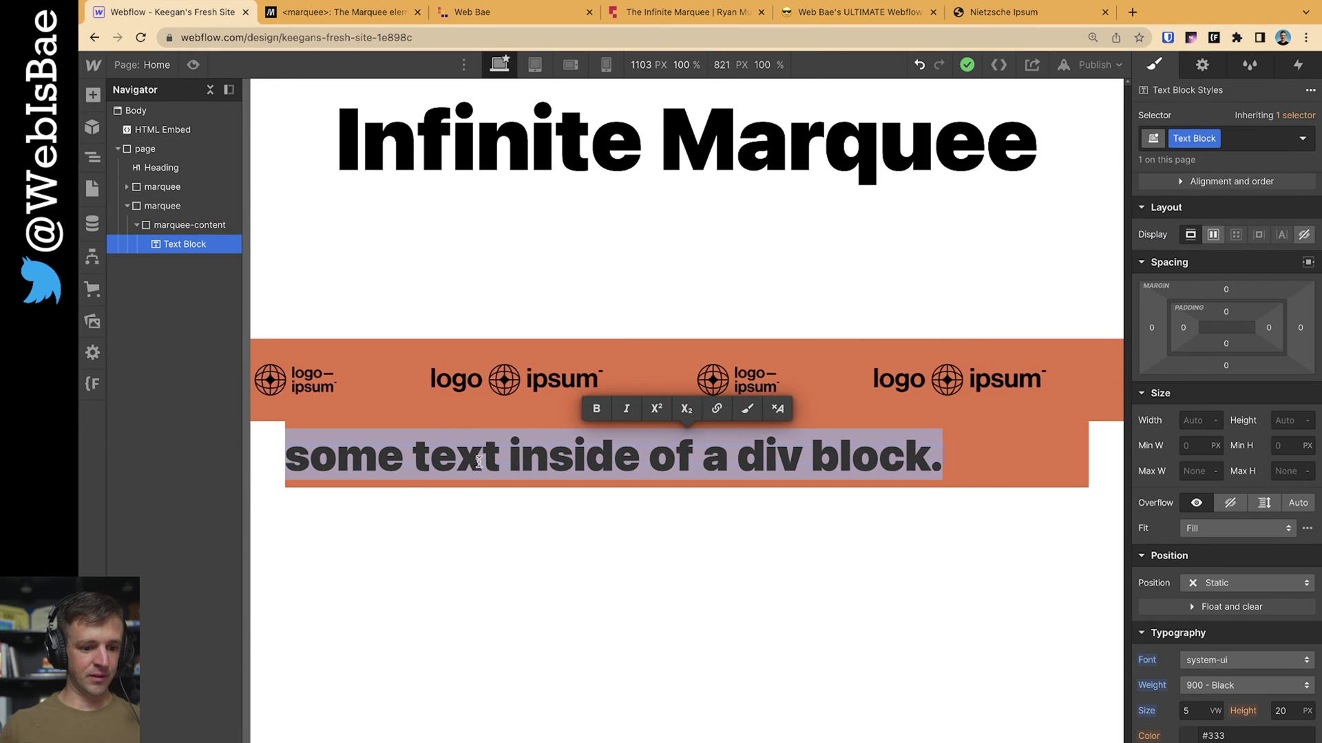
key(ctrl+v)
click(1281, 711)
text(1)
key(Return)
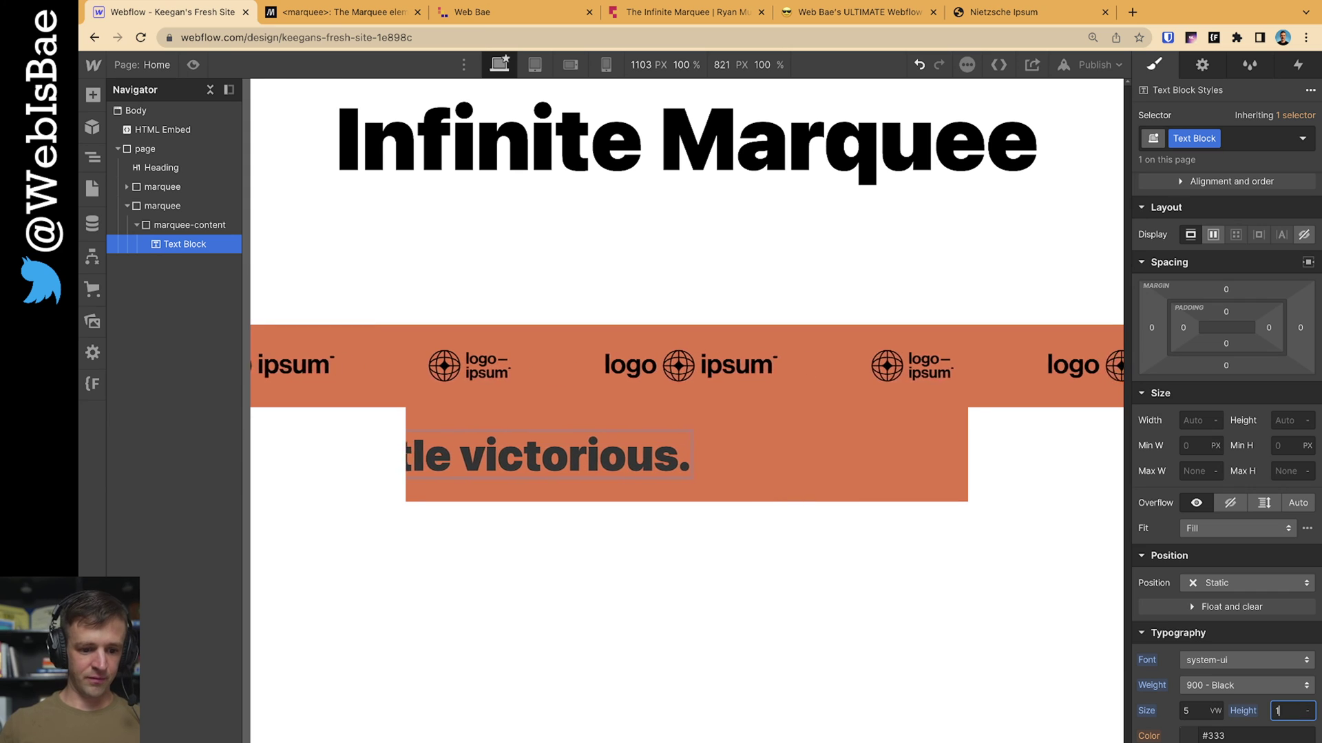
Duplicate the text marquee-content group so the text band loops seamlessly
click(189, 225)
click(166, 245)
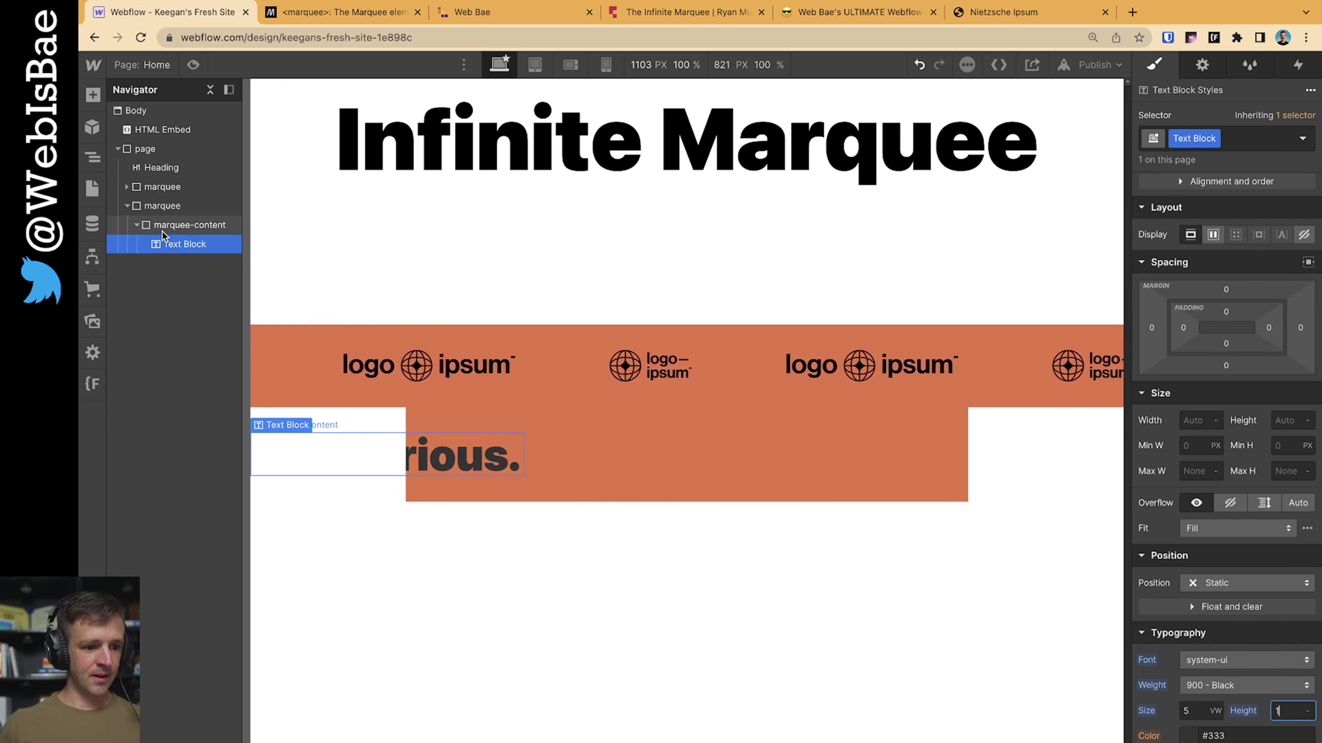
click(190, 225)
click(137, 225)
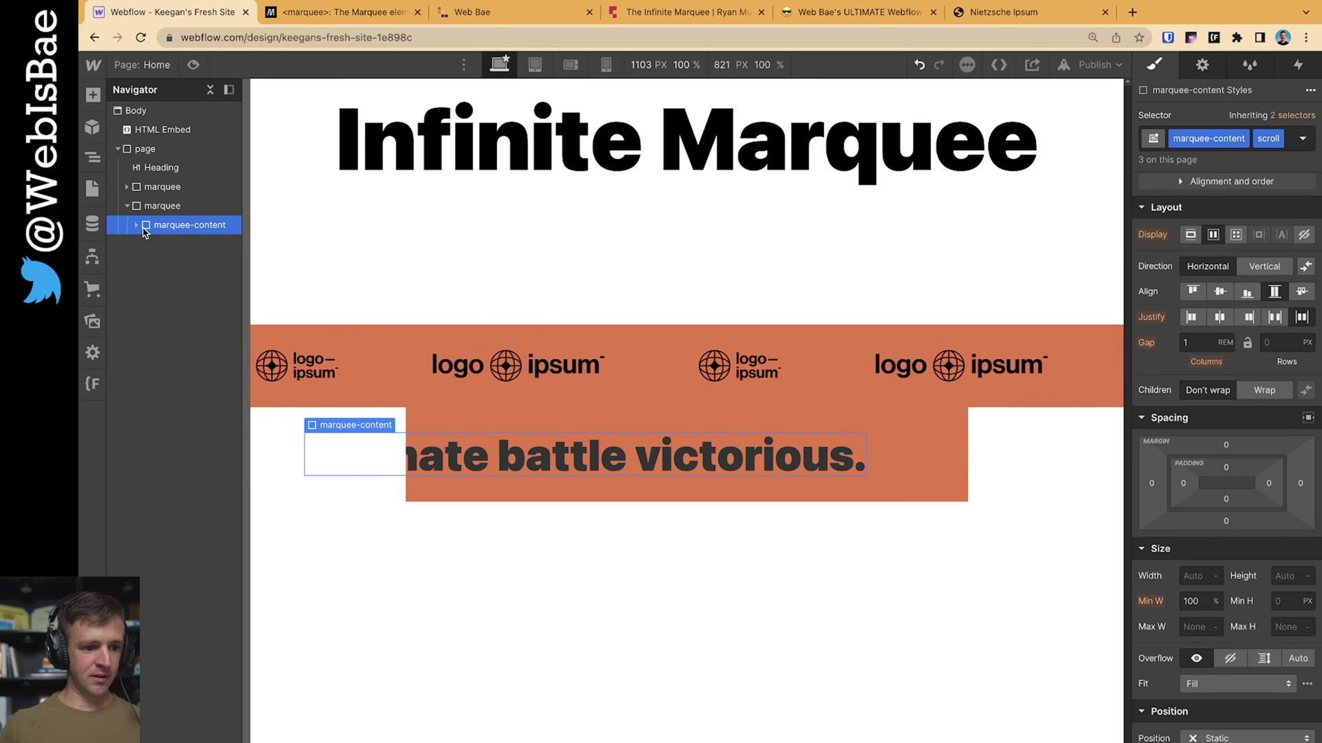
right_click(294, 427)
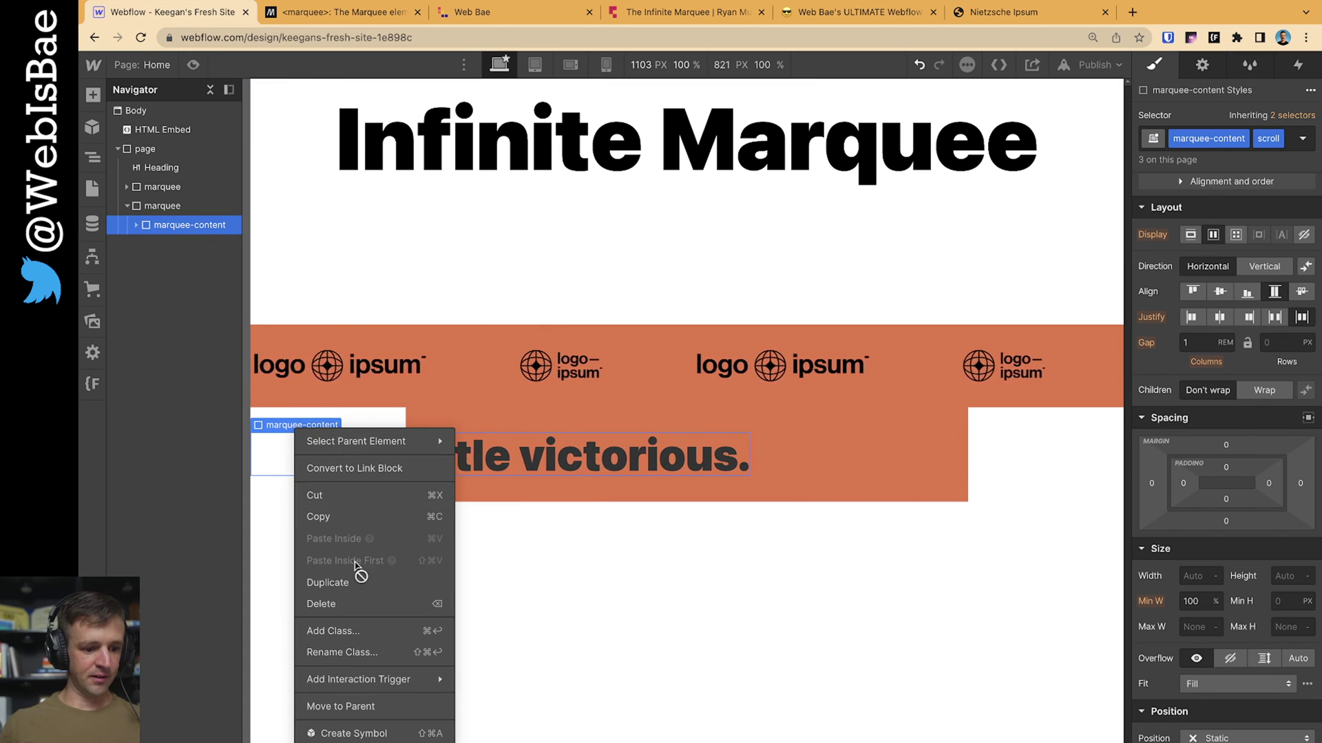
click(356, 583)
click(634, 540)
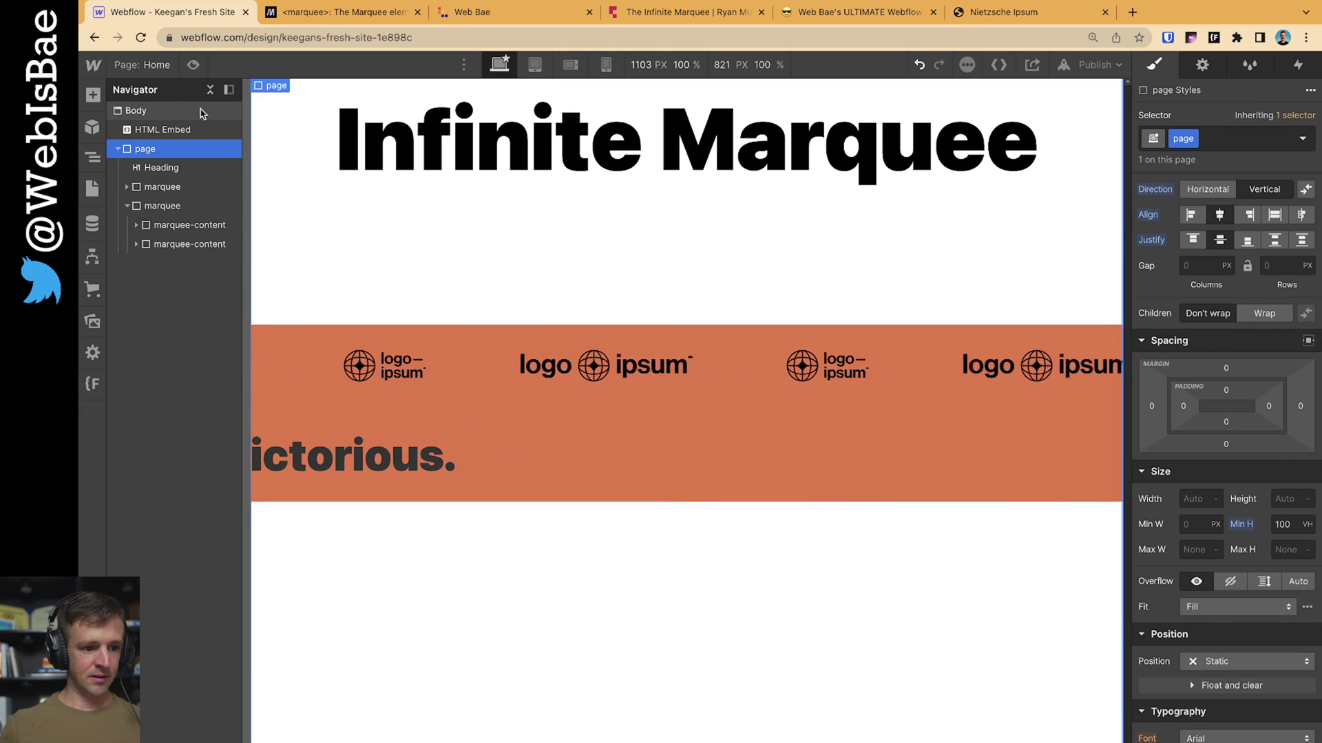
Preview both marquees, review the marquee CSS in Notion, and widen the preview to 1157 px
click(193, 65)
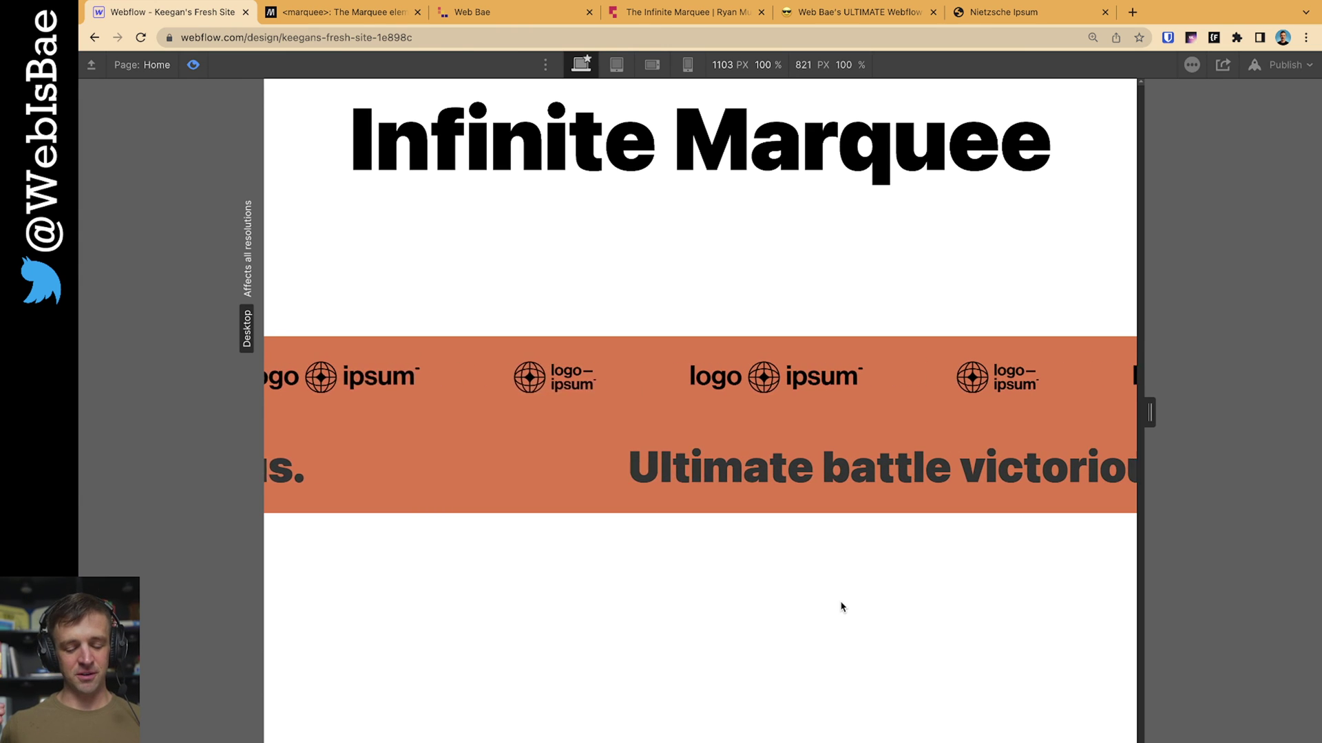
click(835, 14)
click(798, 548)
drag(839, 377, 745, 181)
click(839, 313)
click(193, 40)
drag(1039, 411, 1170, 413)
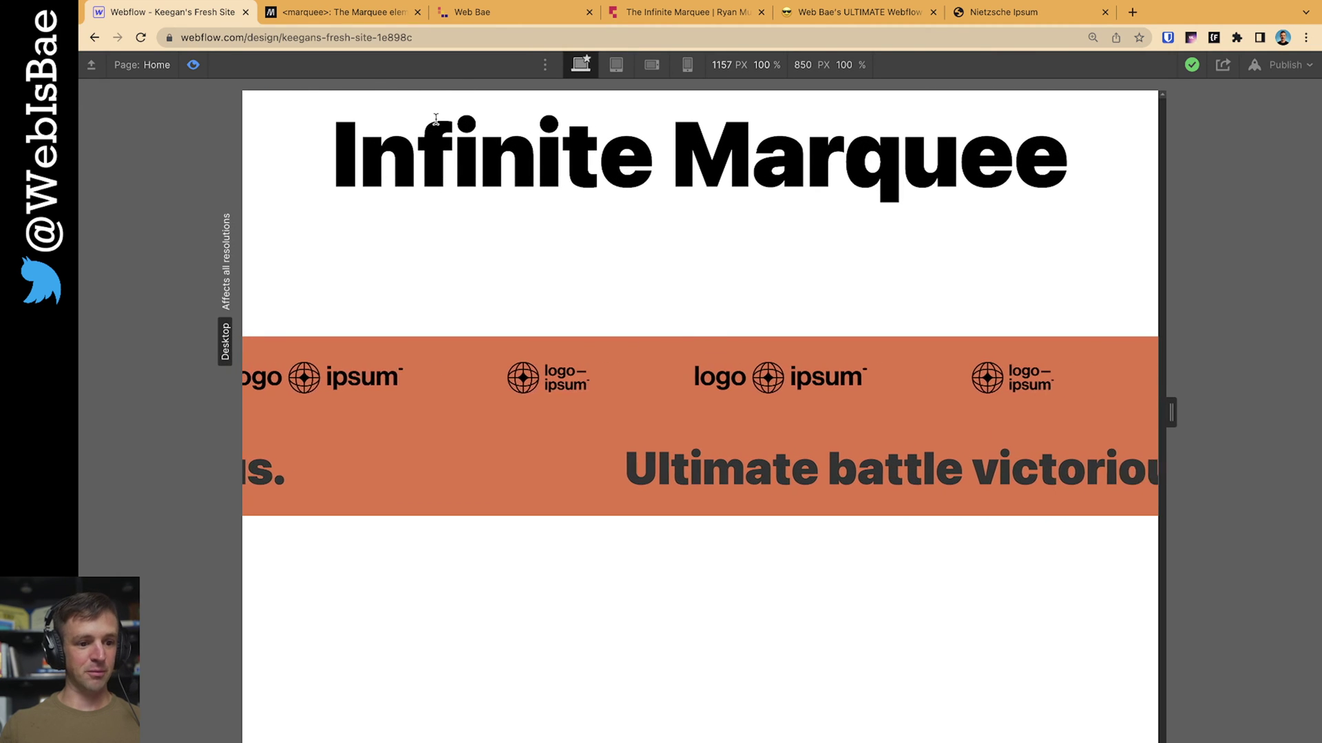